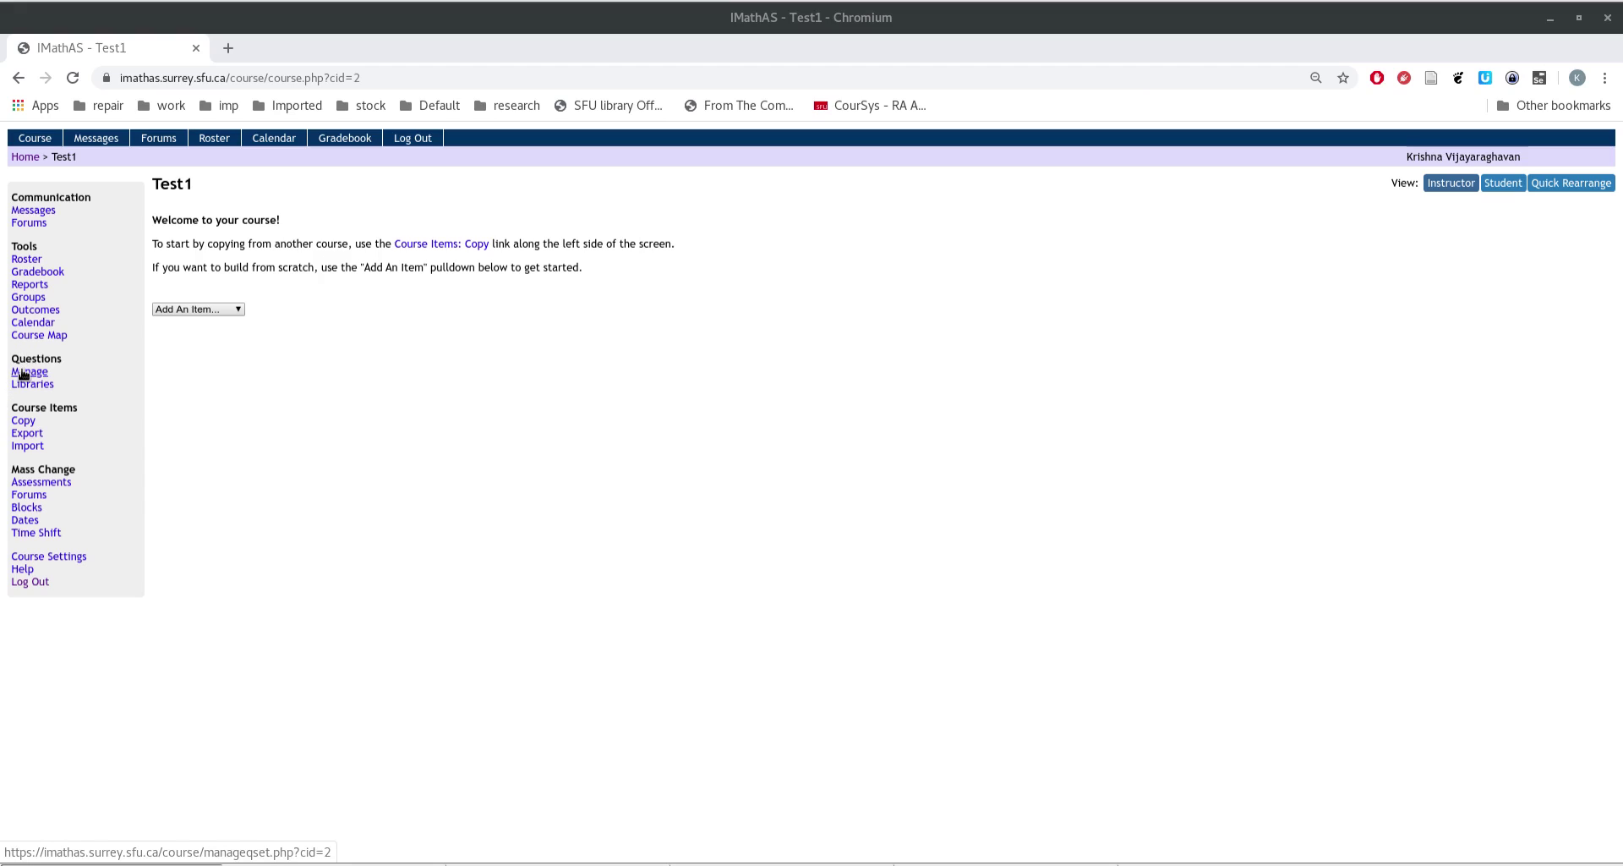
- Open the course's question set management page and start adding a new question
click(23, 374)
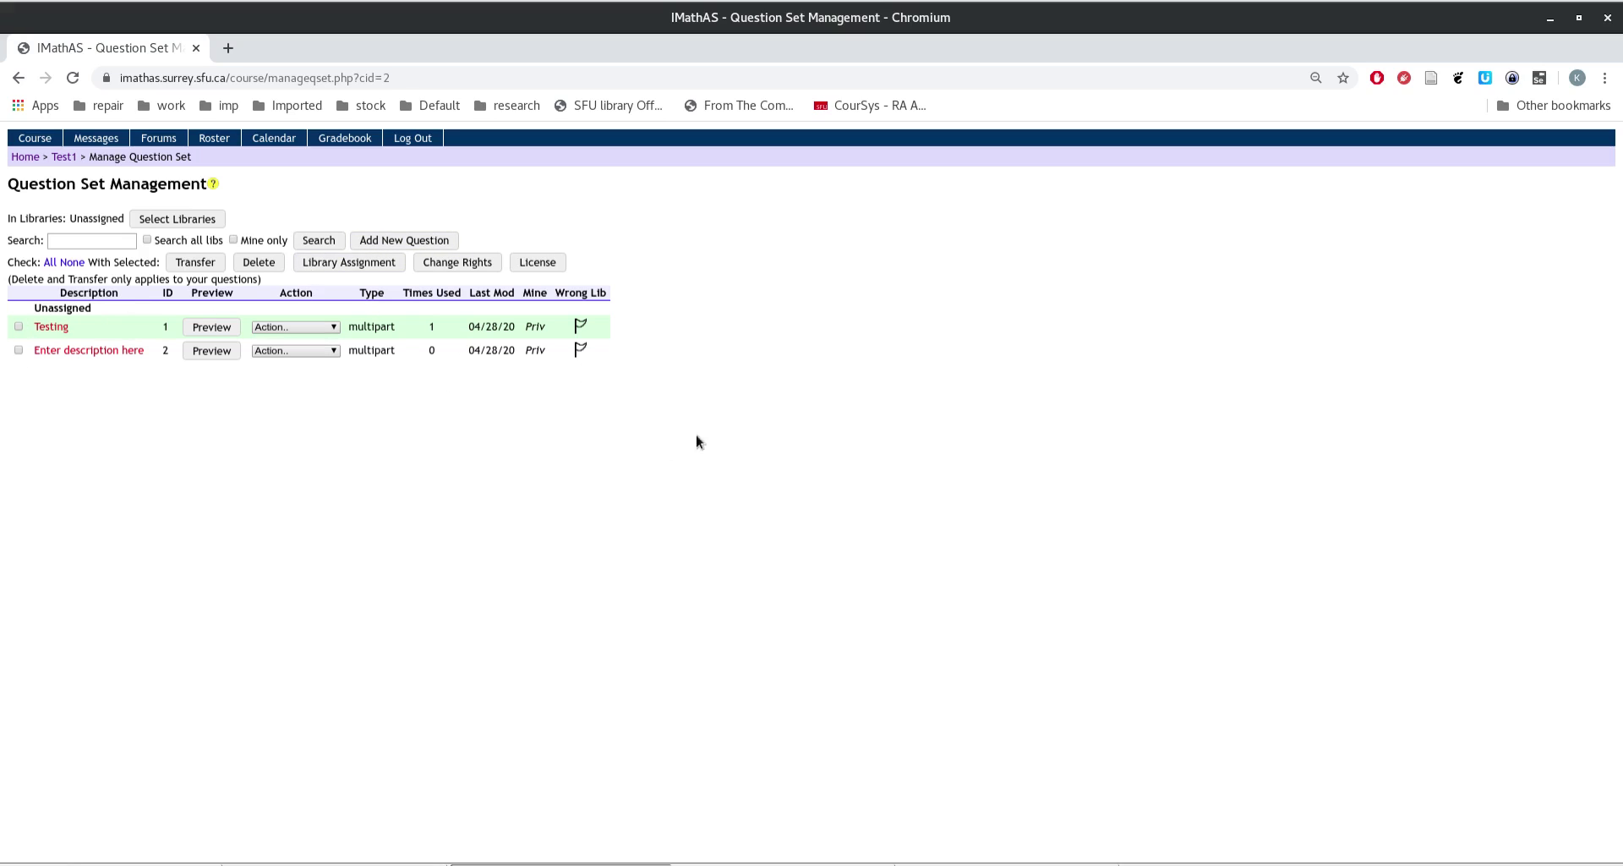
click(394, 240)
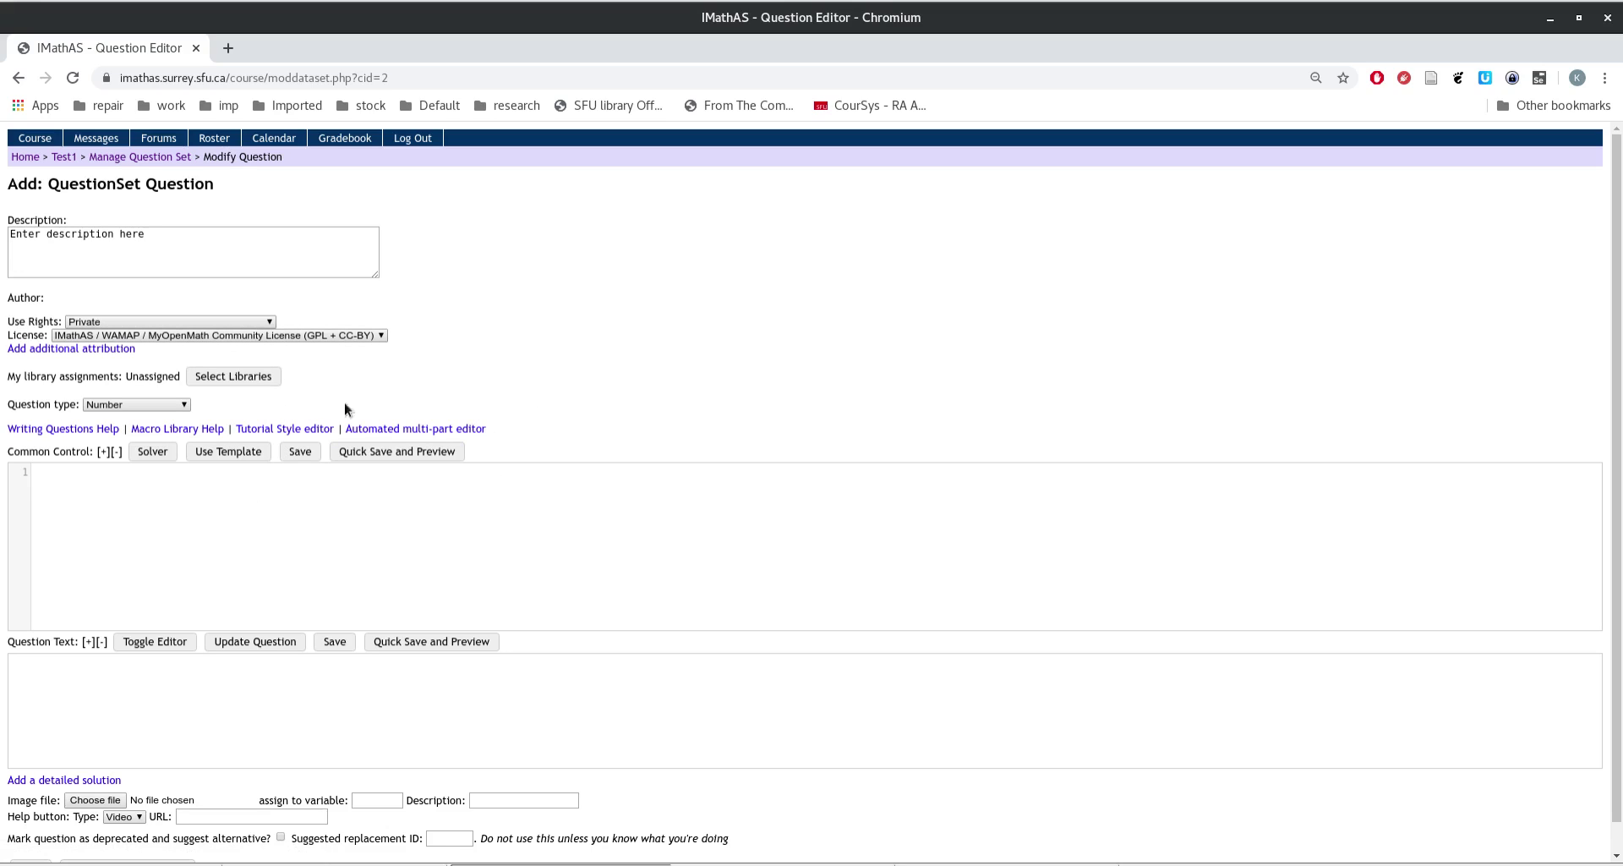
- Examine the use rights, license and library assignment options for the new question, keeping the current selections
click(186, 322)
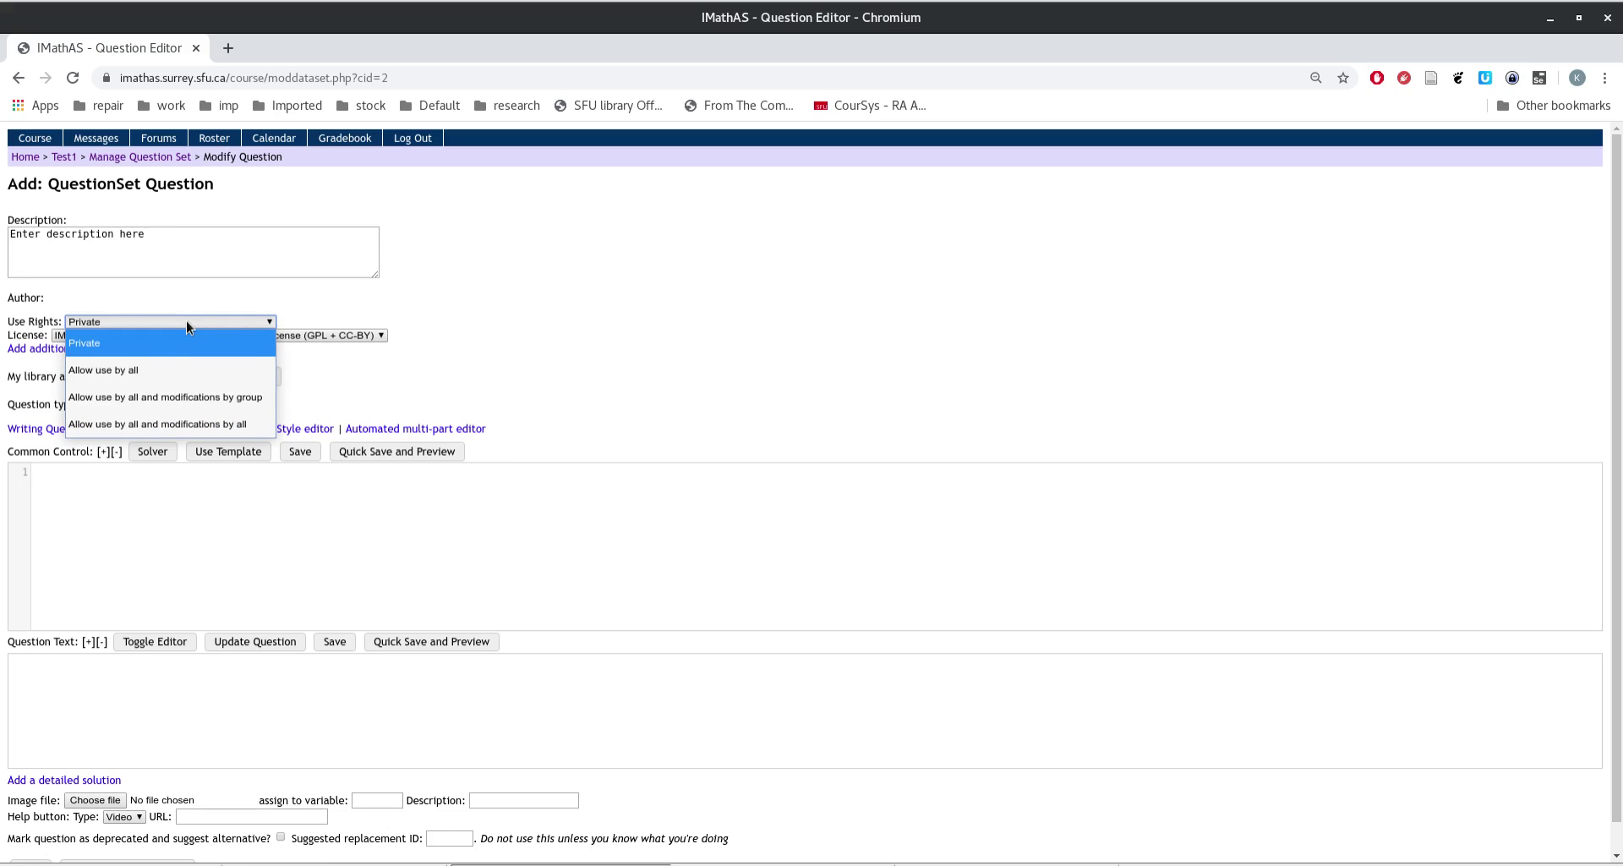
click(186, 321)
click(288, 336)
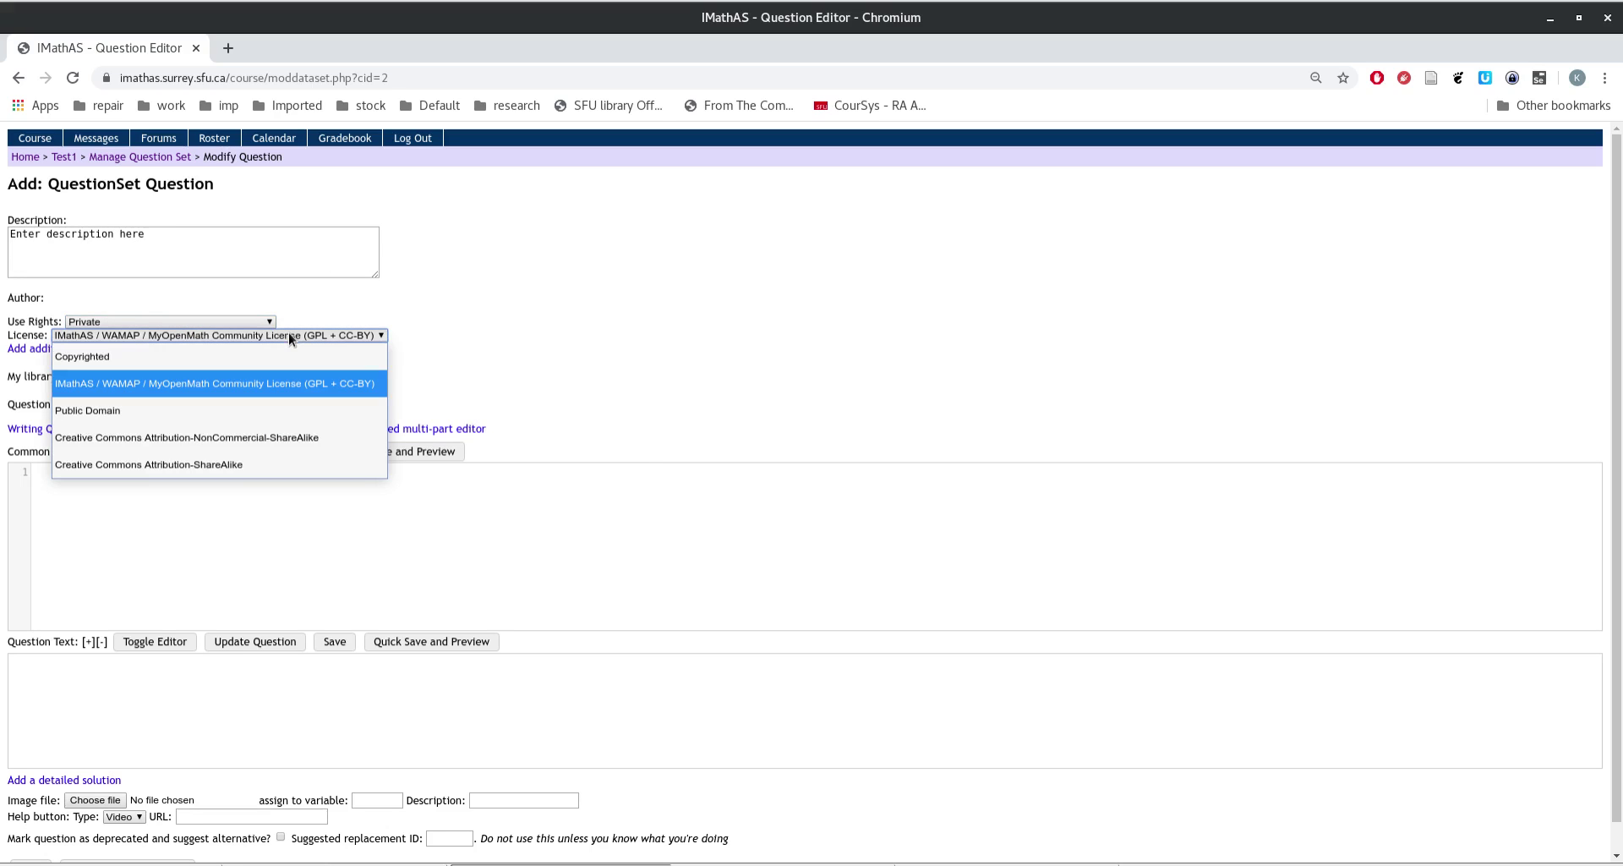
click(288, 334)
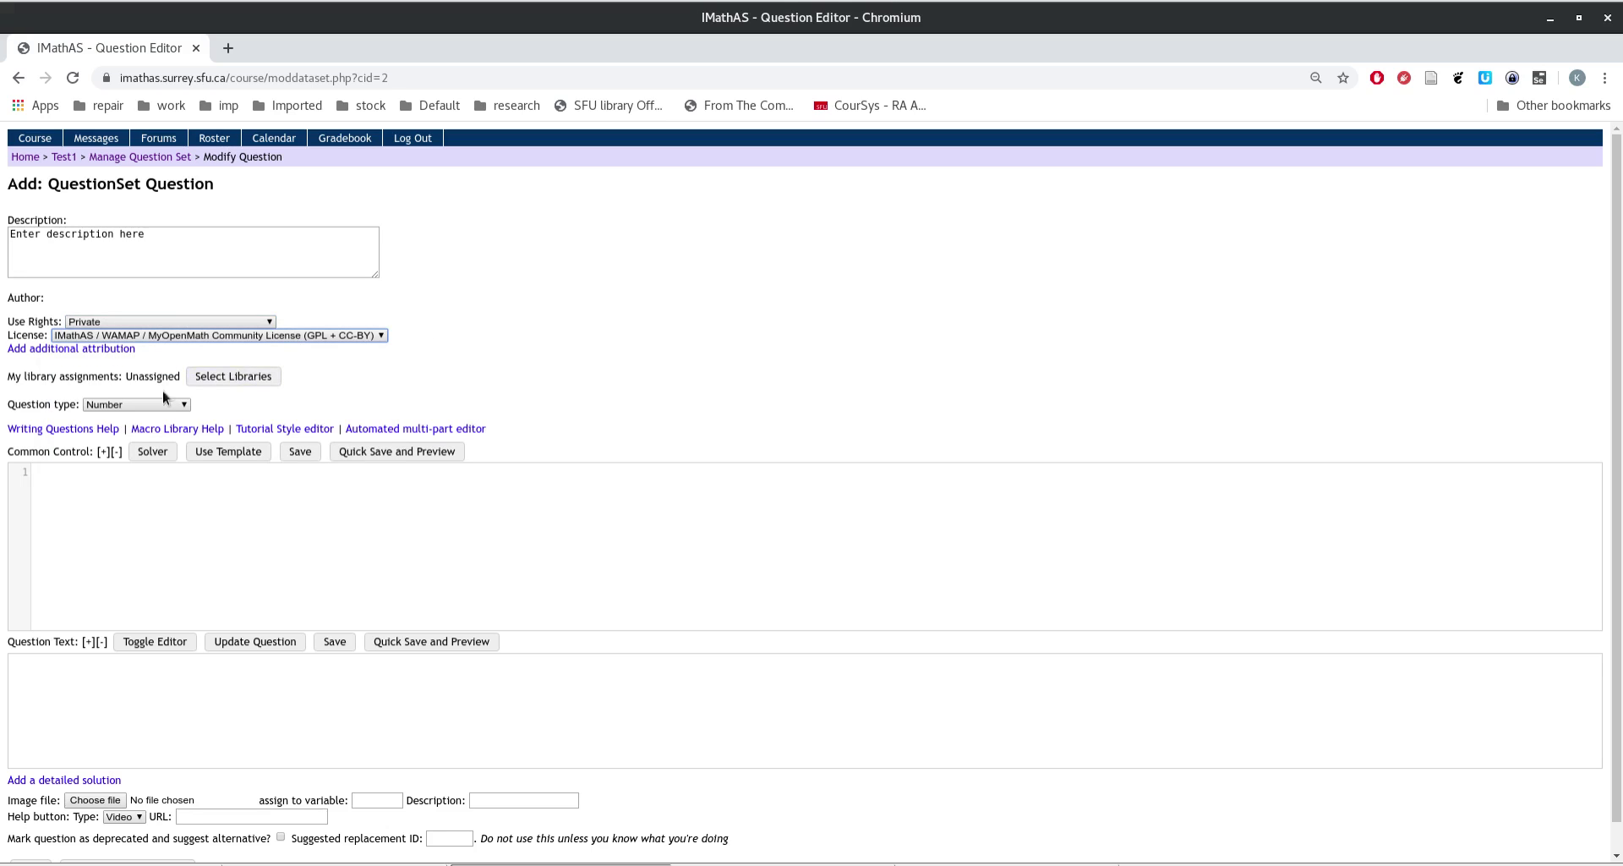
click(215, 375)
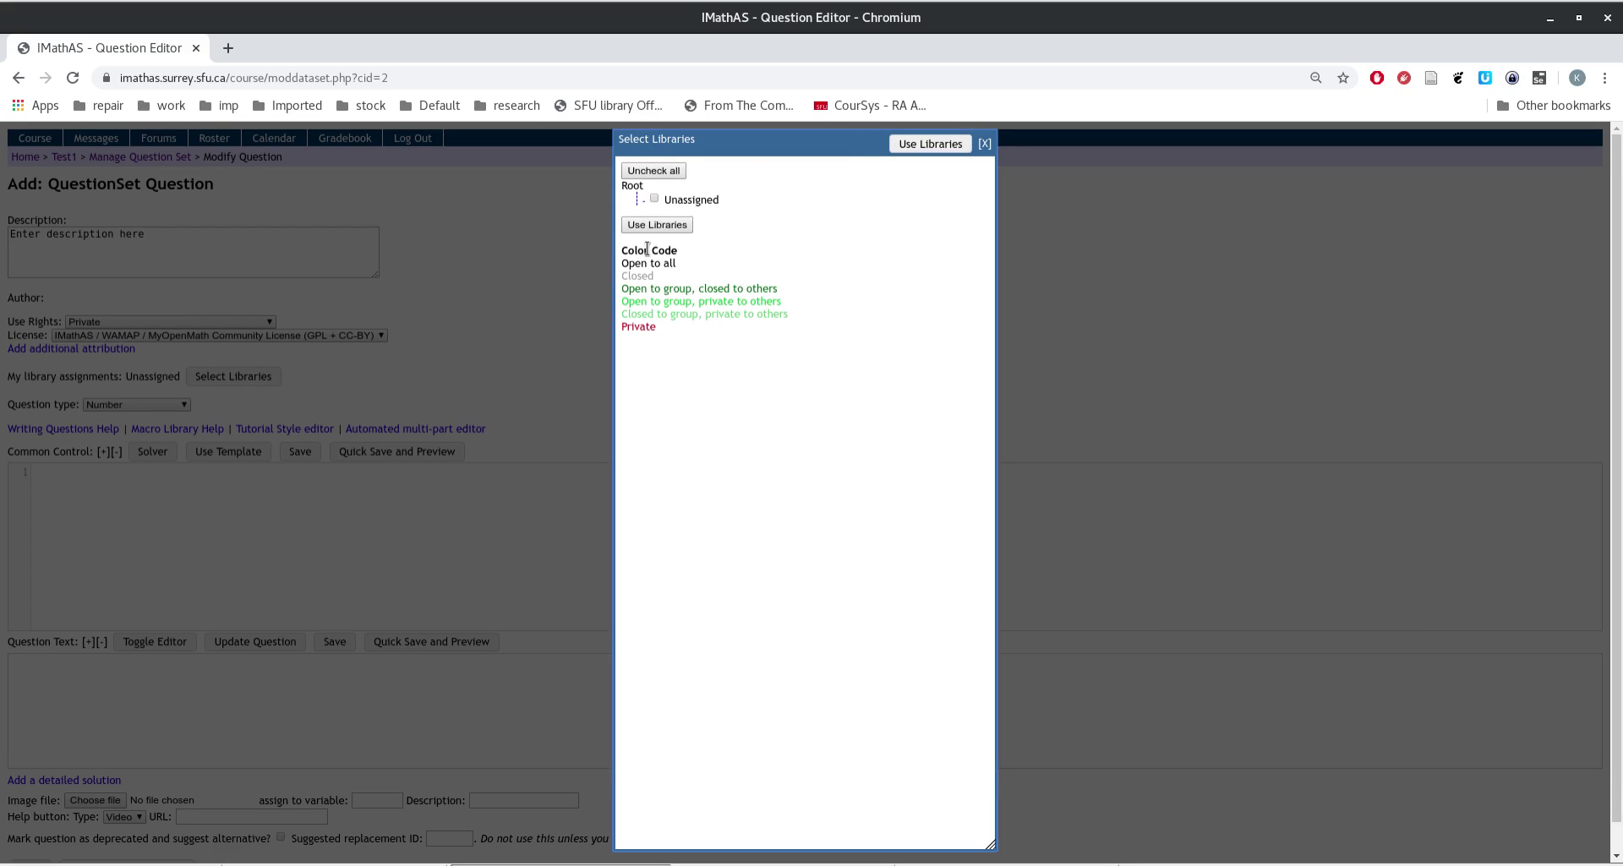
click(984, 143)
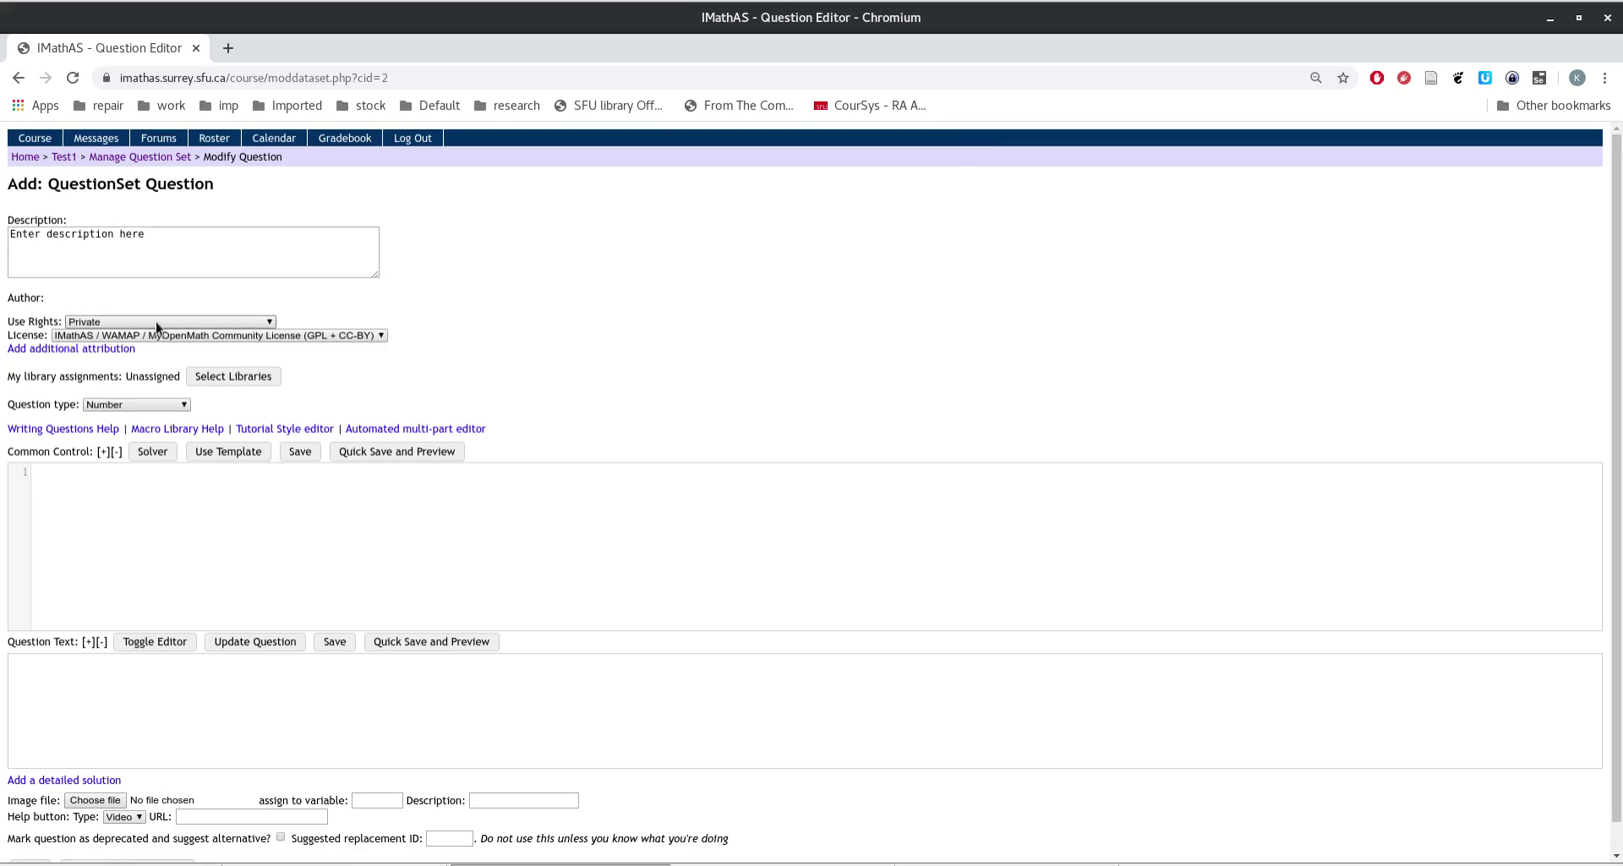
- Look through the full list of available question types, keeping Number selected
click(147, 405)
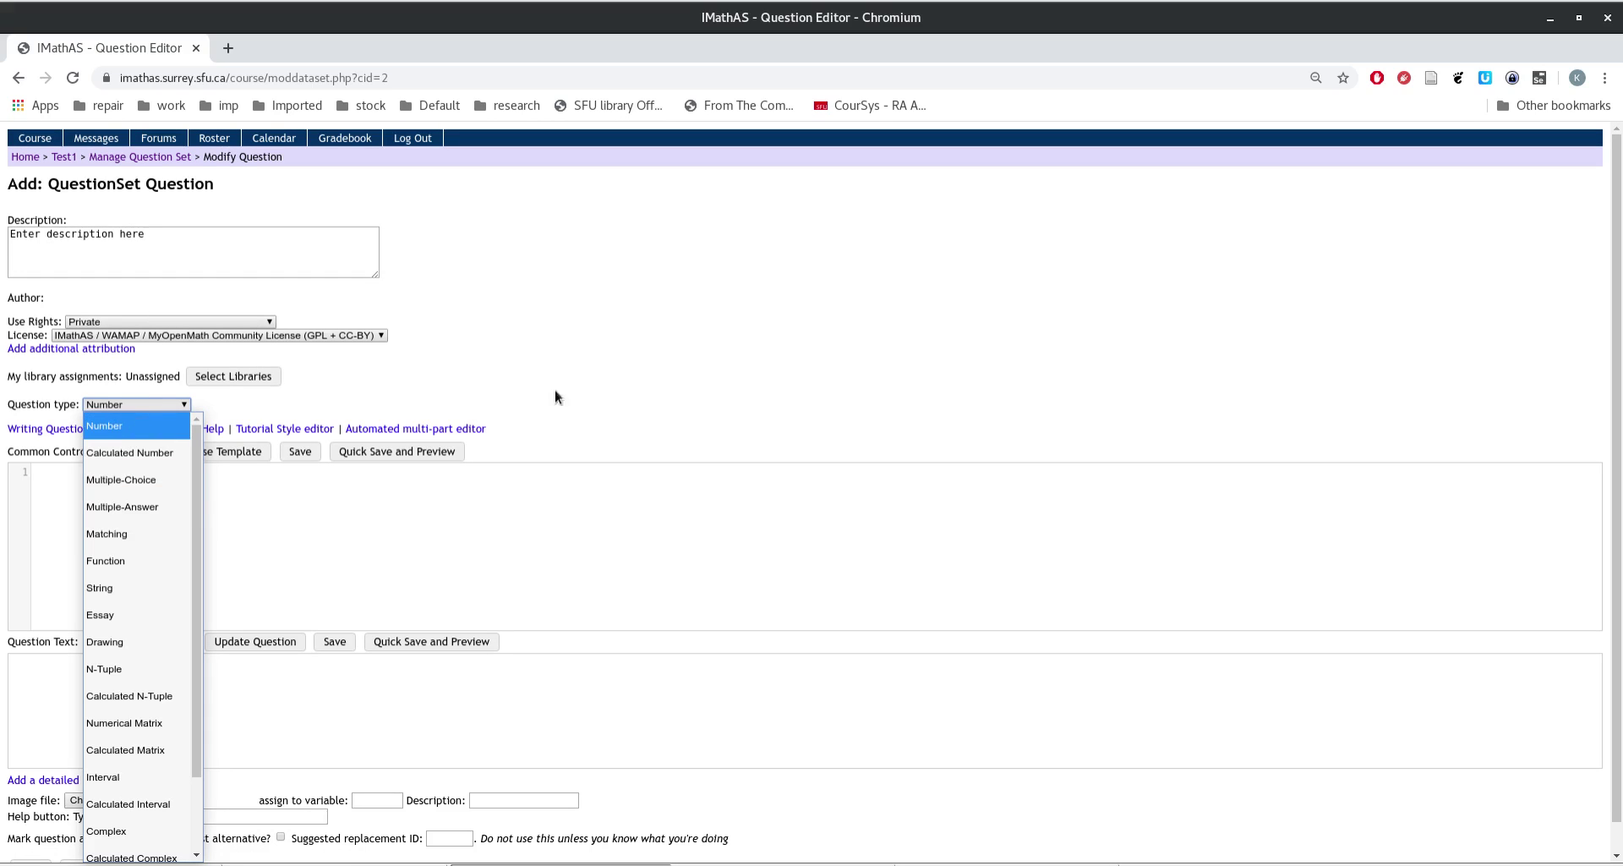
click(698, 354)
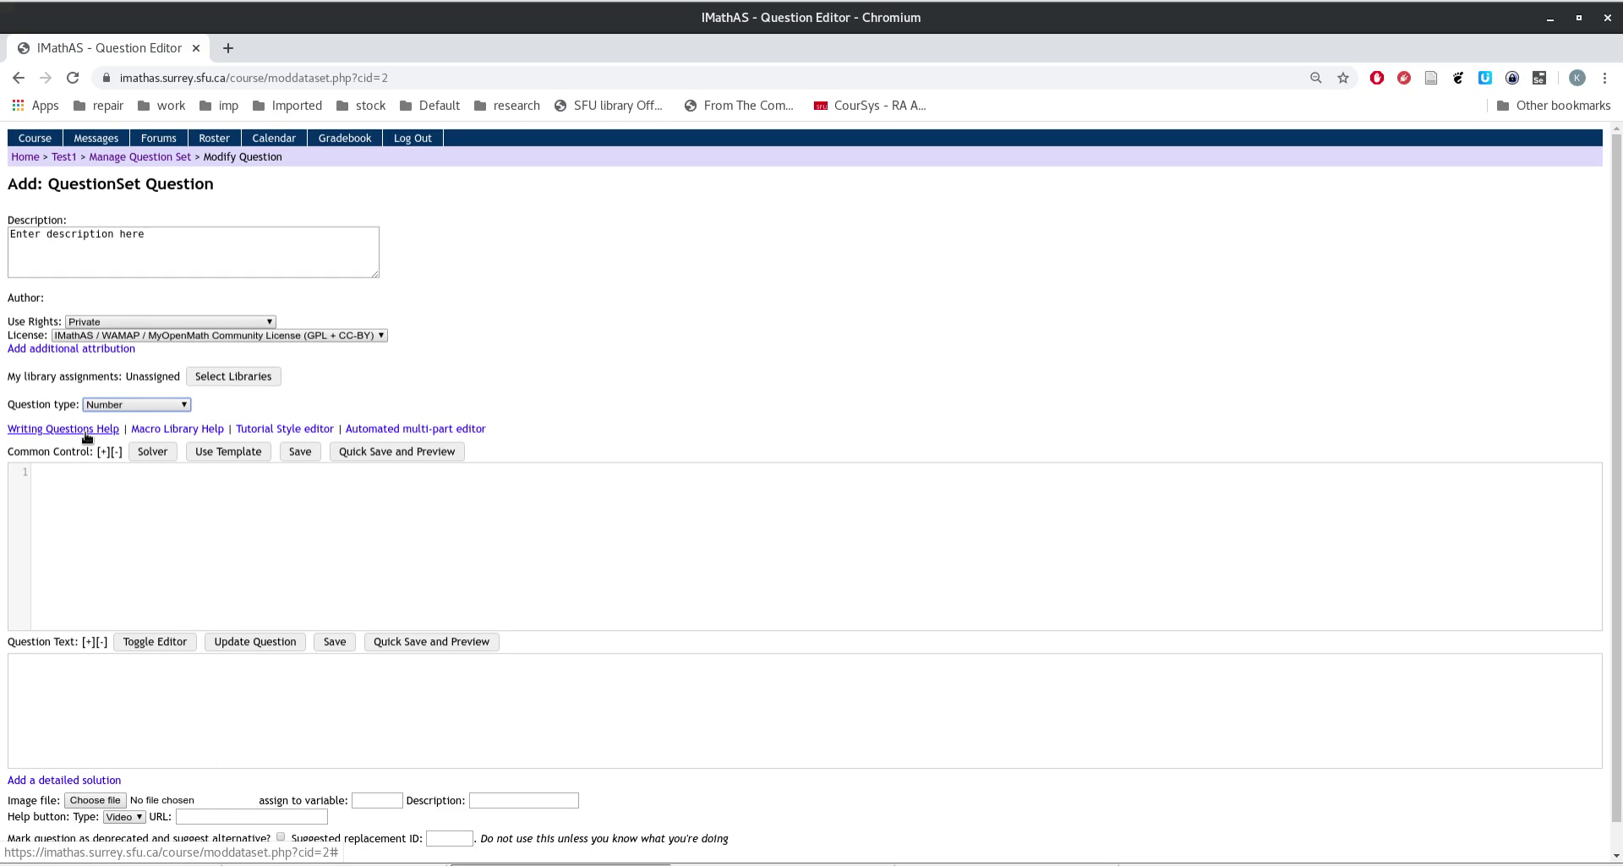
click(123, 406)
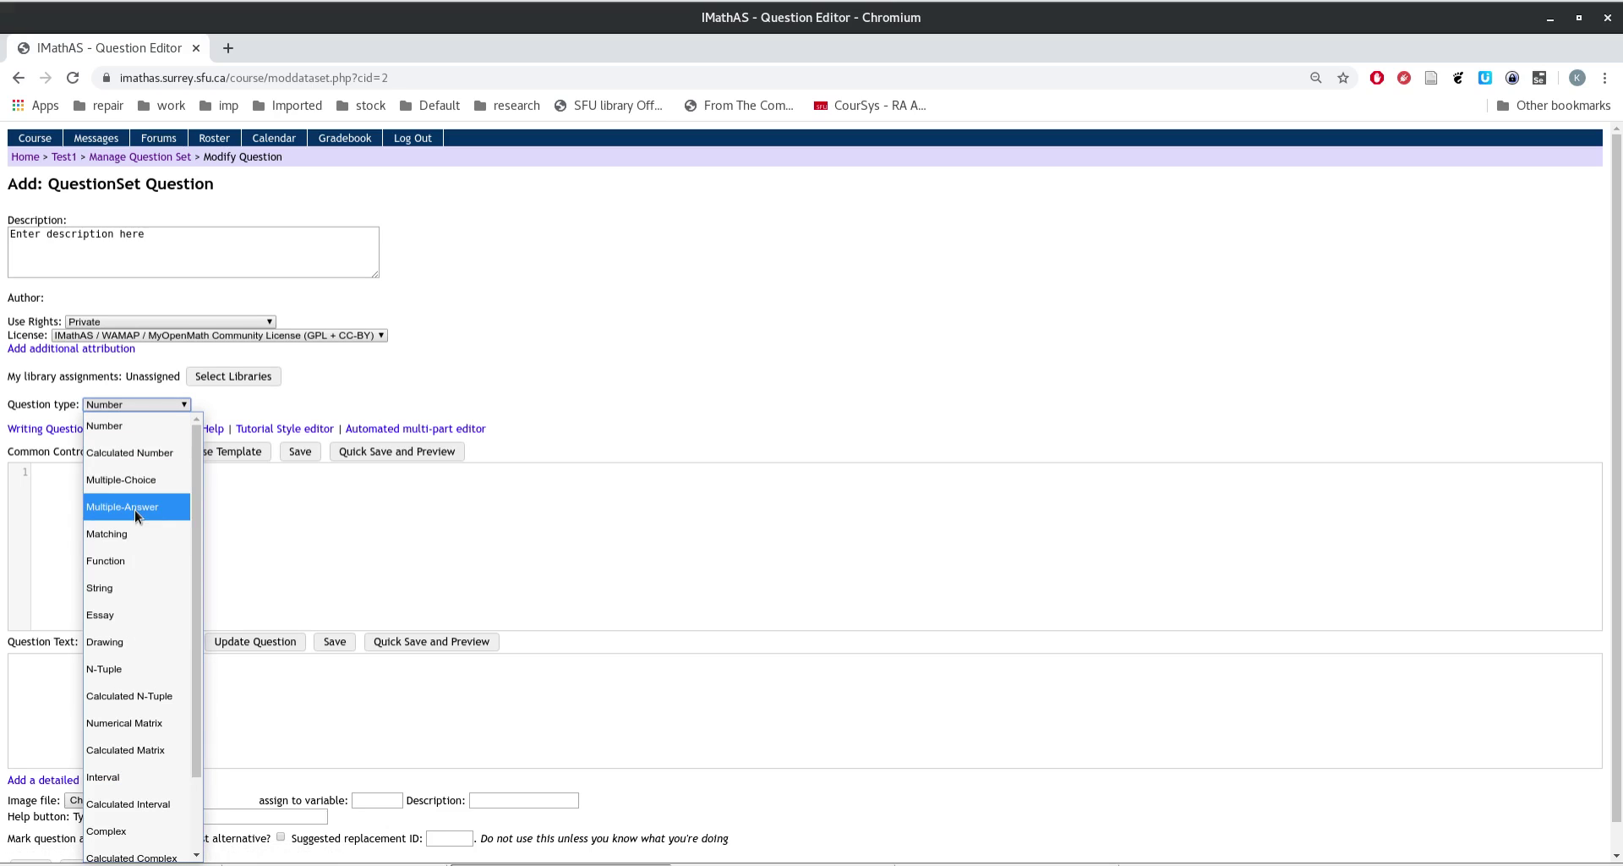
scroll(141, 524, down, 2)
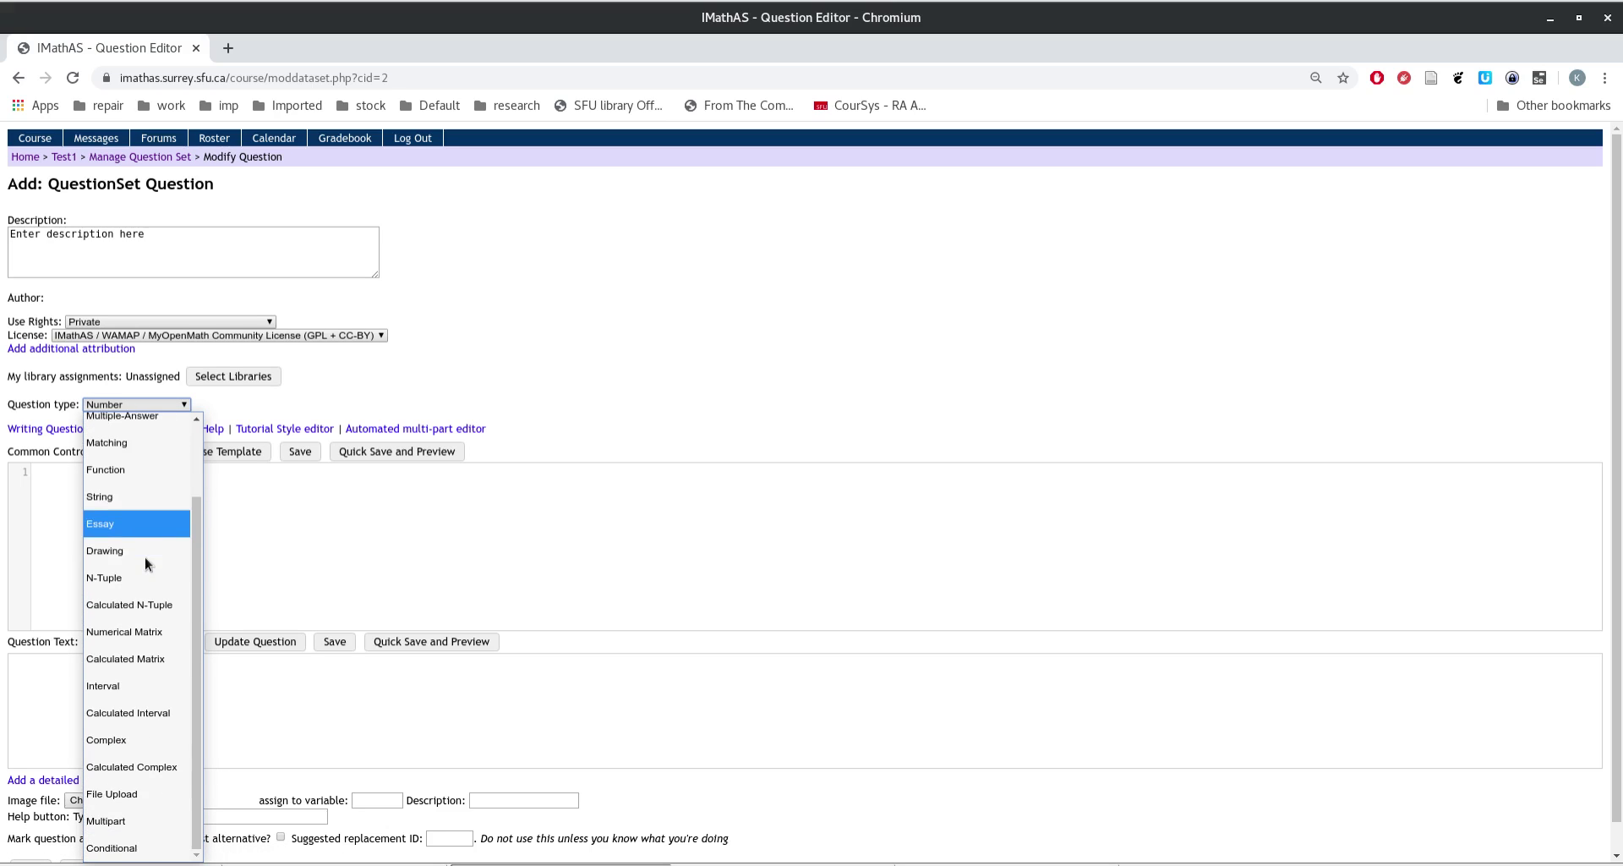
click(701, 377)
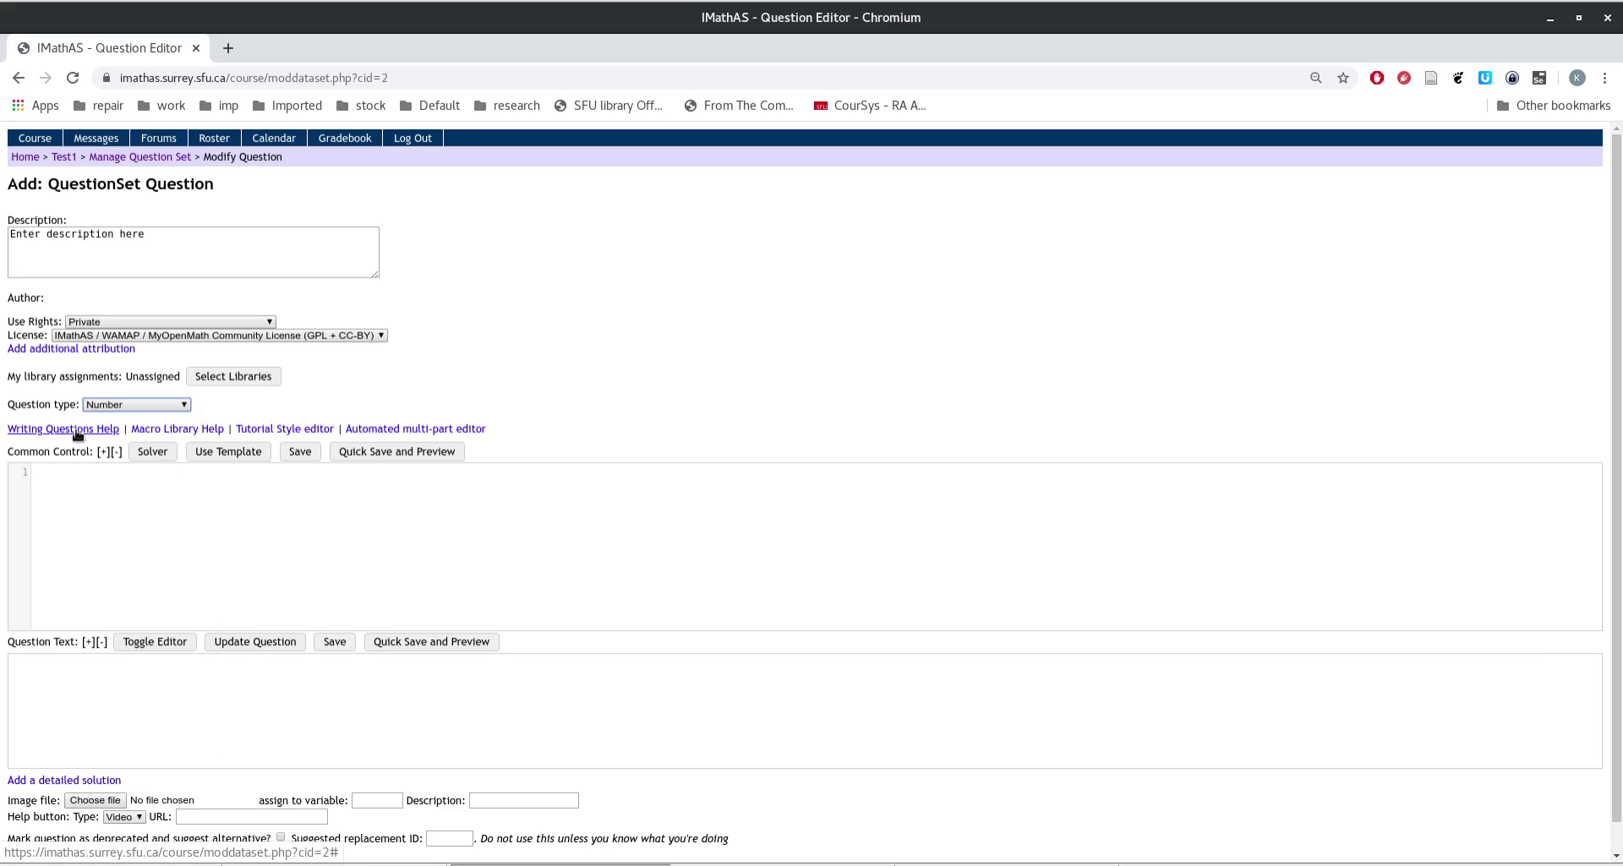
- Open the Writing Questions Help, read through the Drawing question type's section, and return to the question editor
click(75, 430)
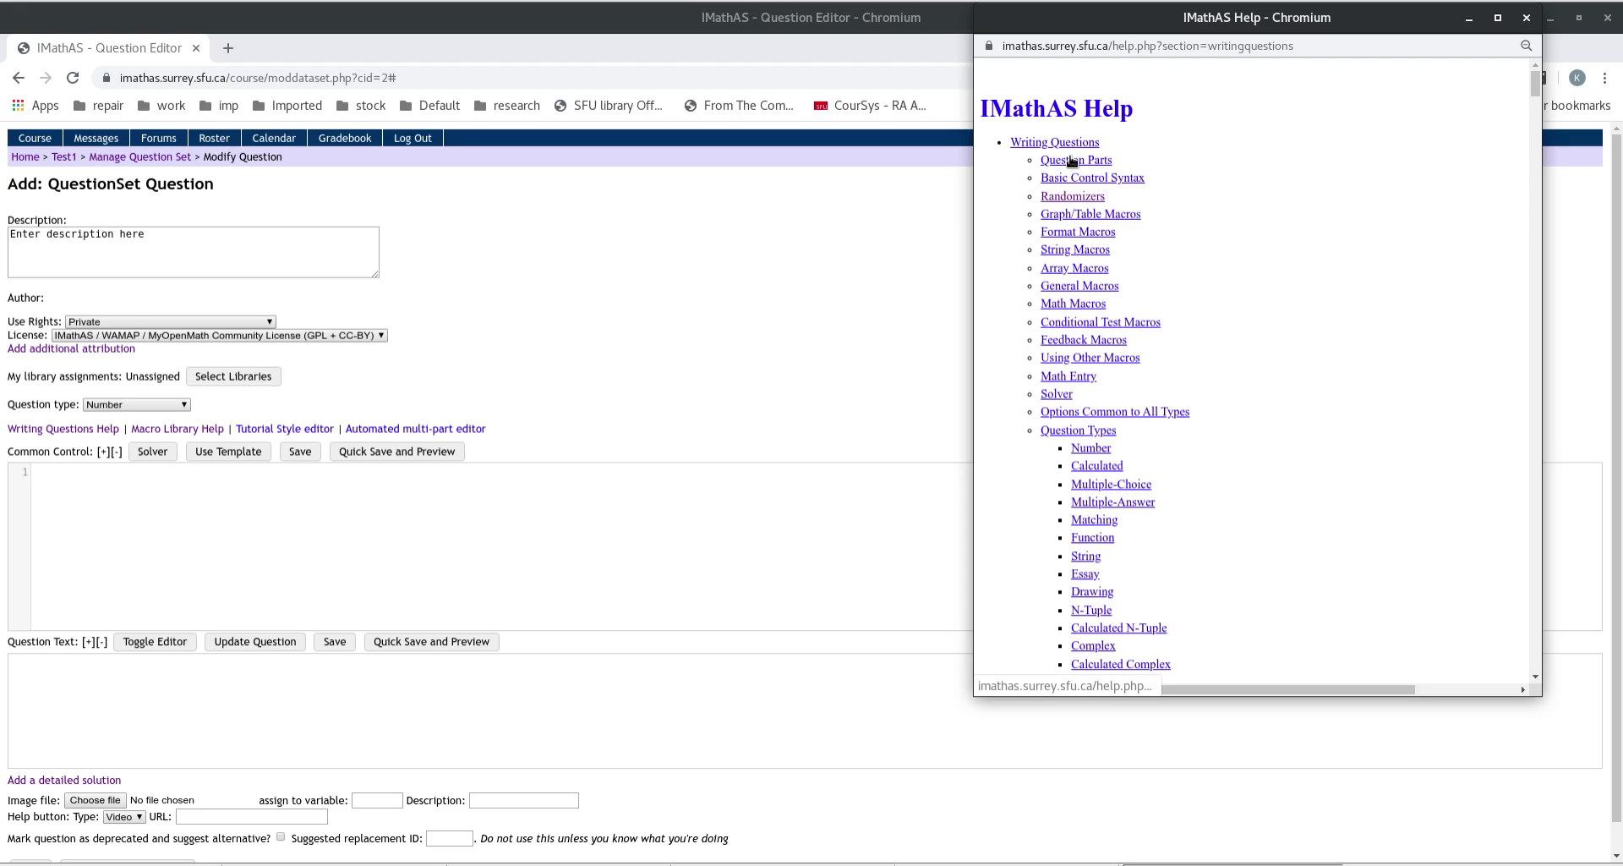
scroll(1078, 297, down, 3)
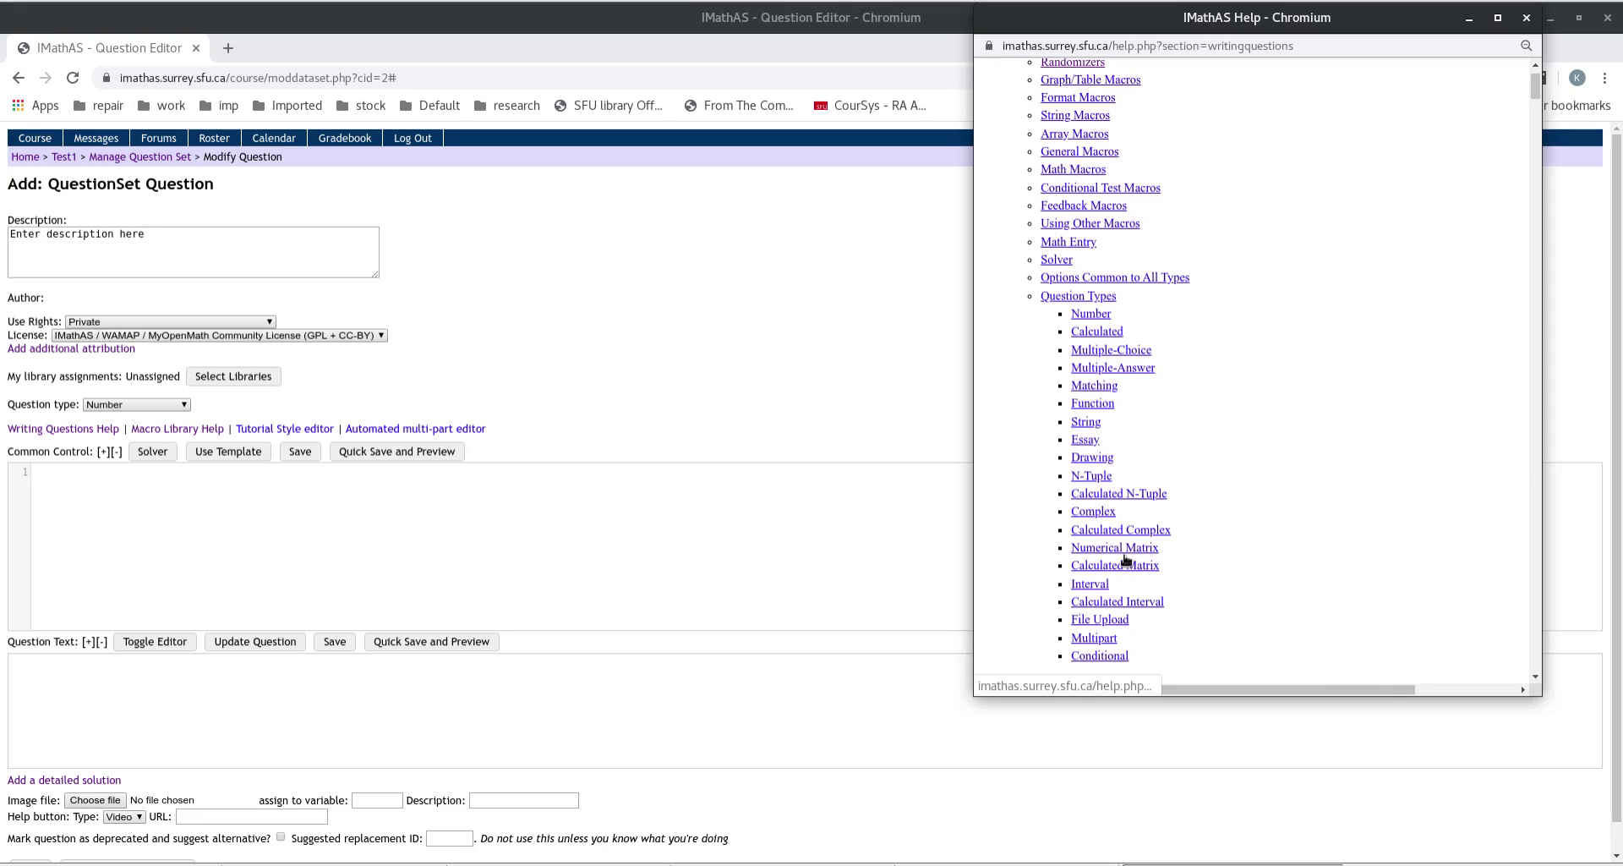
click(1091, 457)
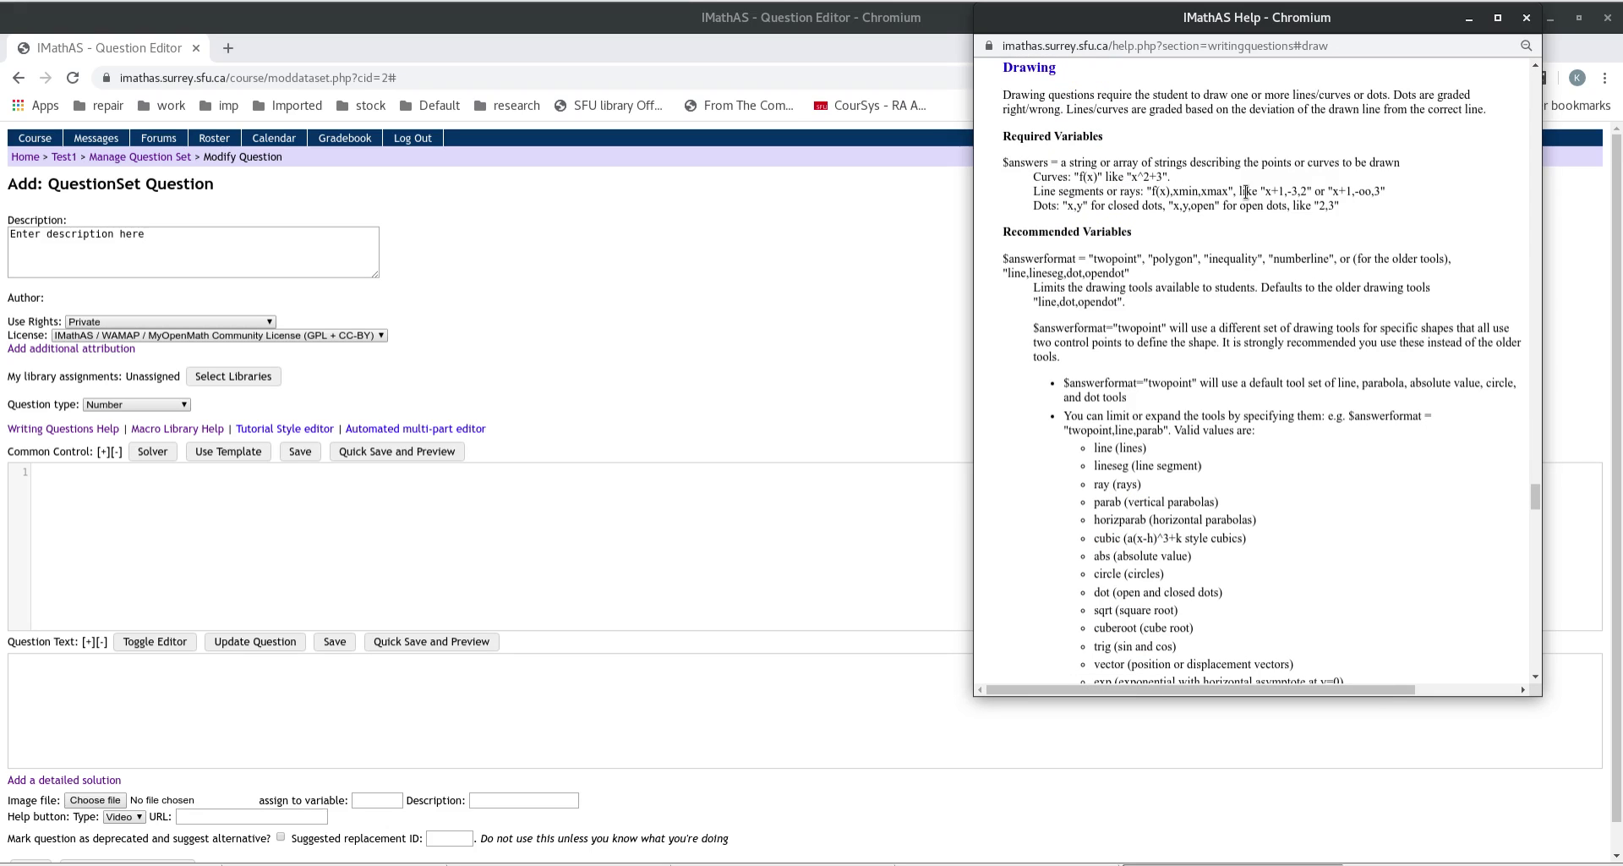
scroll(1332, 440, down, 6)
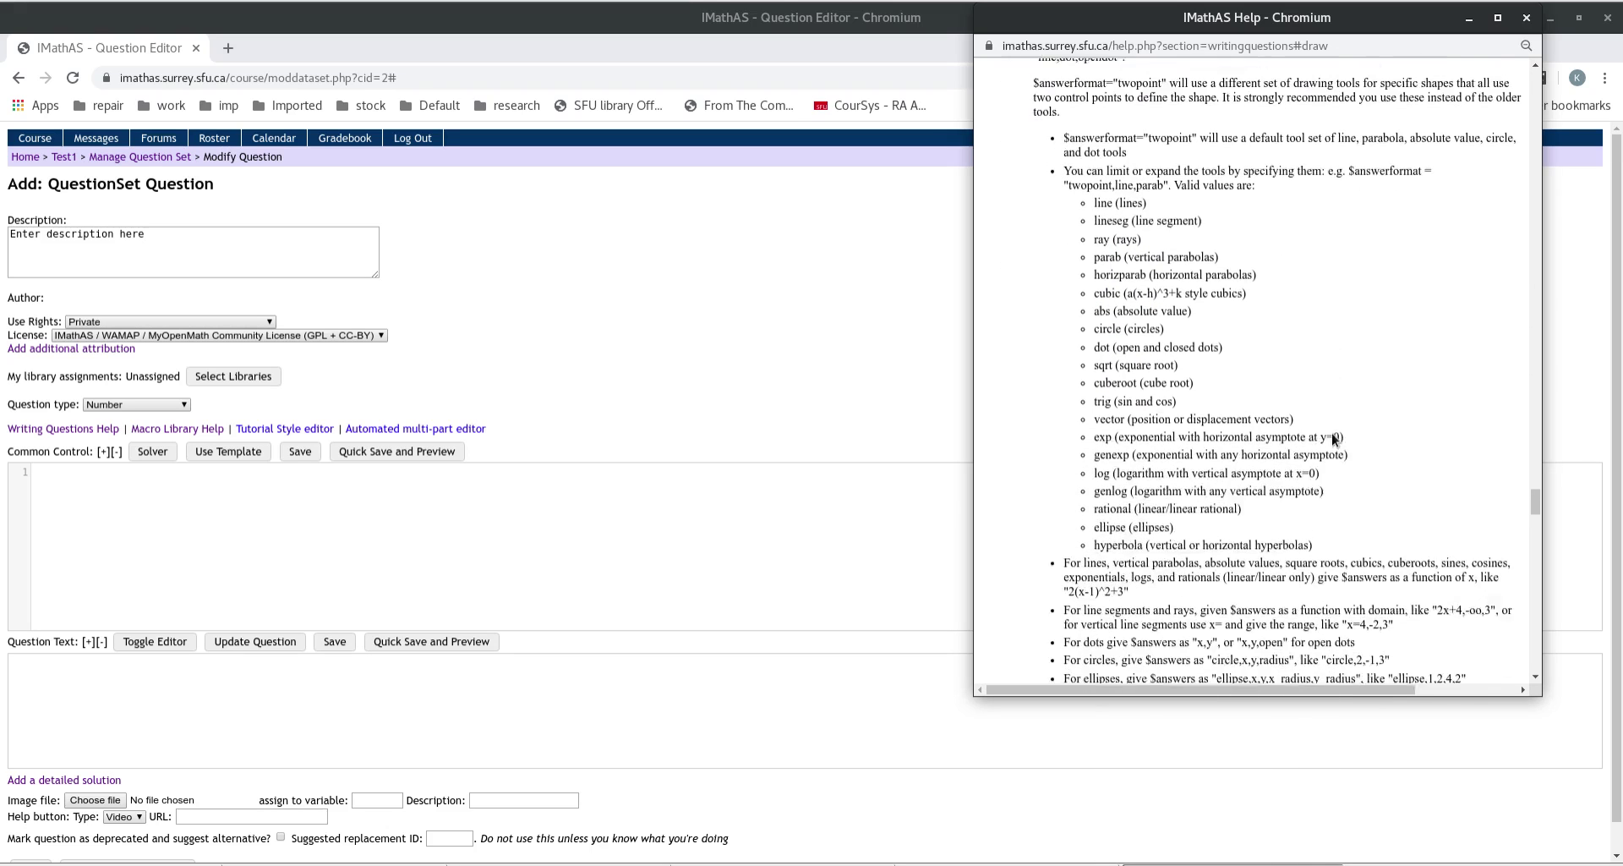
scroll(1332, 432, down, 6)
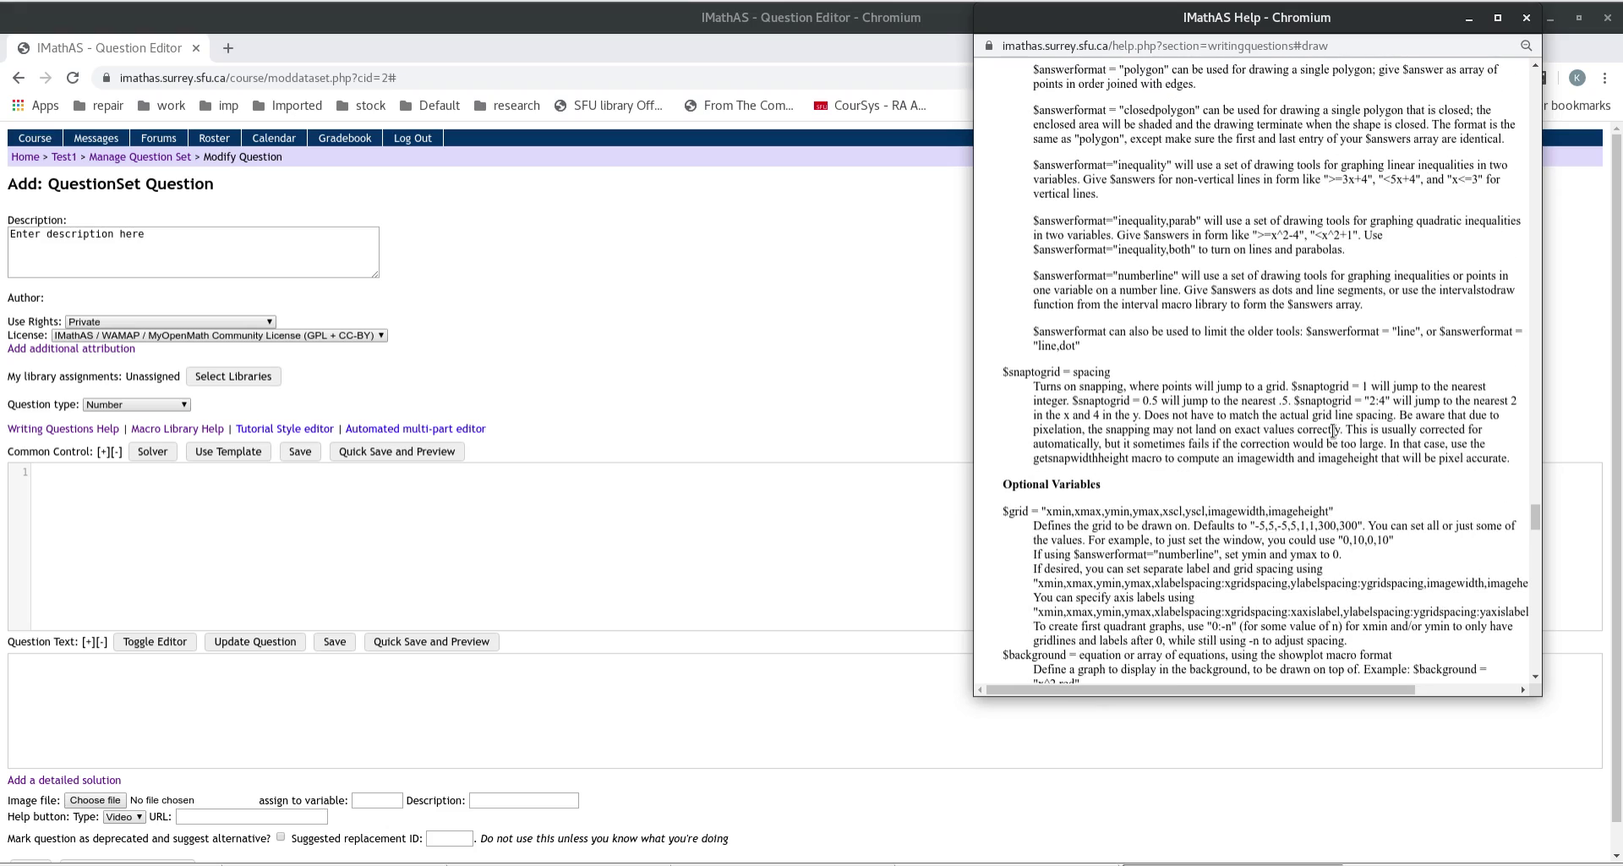
scroll(1332, 431, down, 3)
scroll(1175, 364, down, 2)
scroll(1175, 364, up, 4)
drag(1534, 515, 1534, 76)
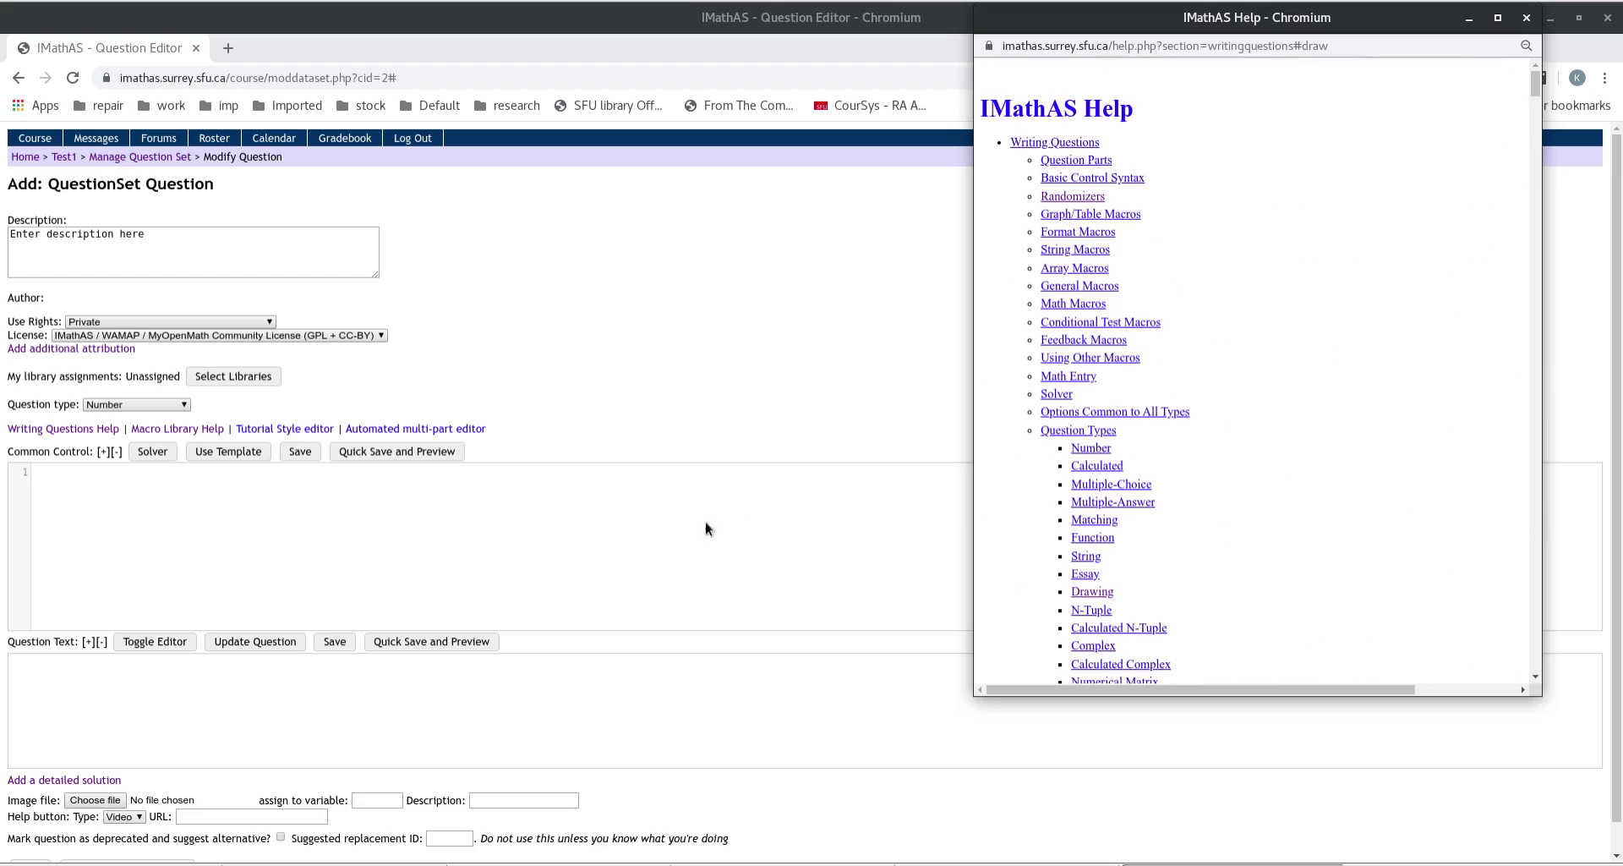
click(484, 489)
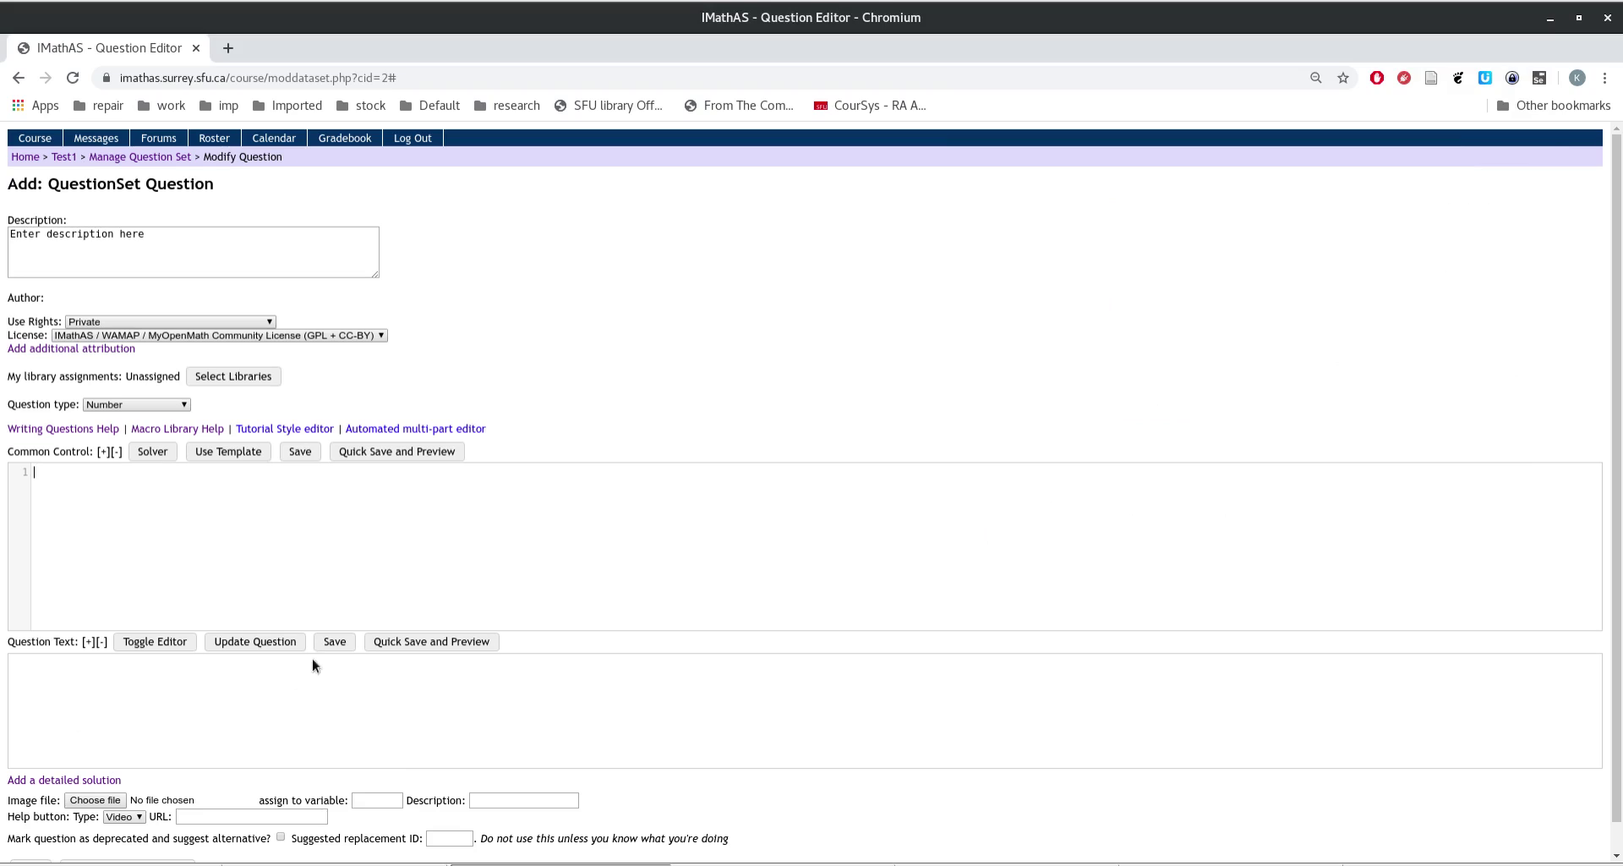
- Open the Tutorial Style editor in a new browser tab and view its form
right_click(289, 432)
click(343, 441)
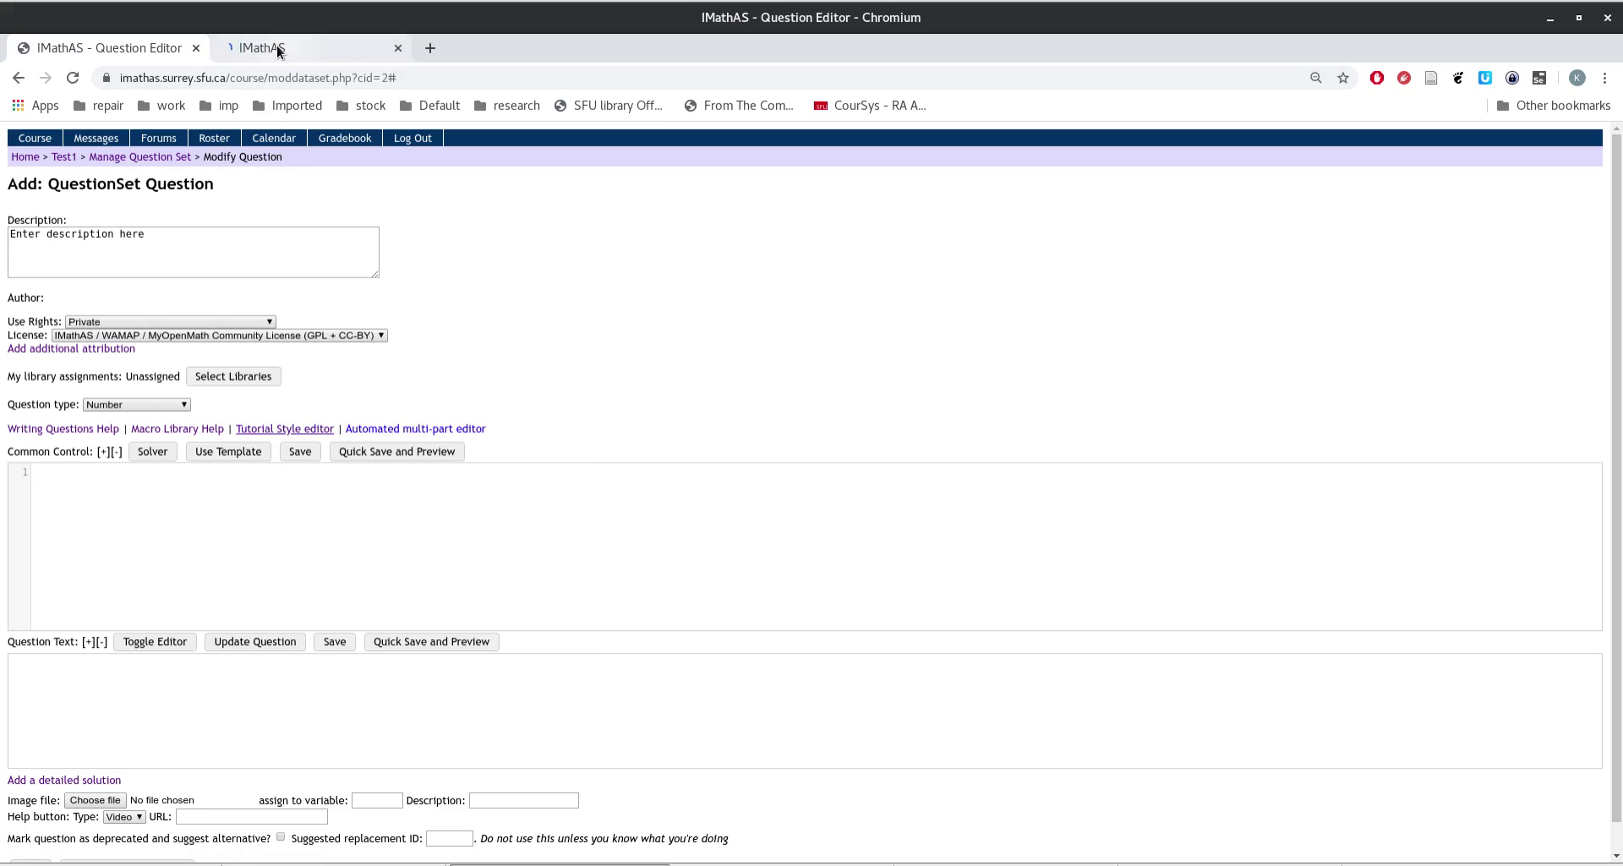
click(276, 48)
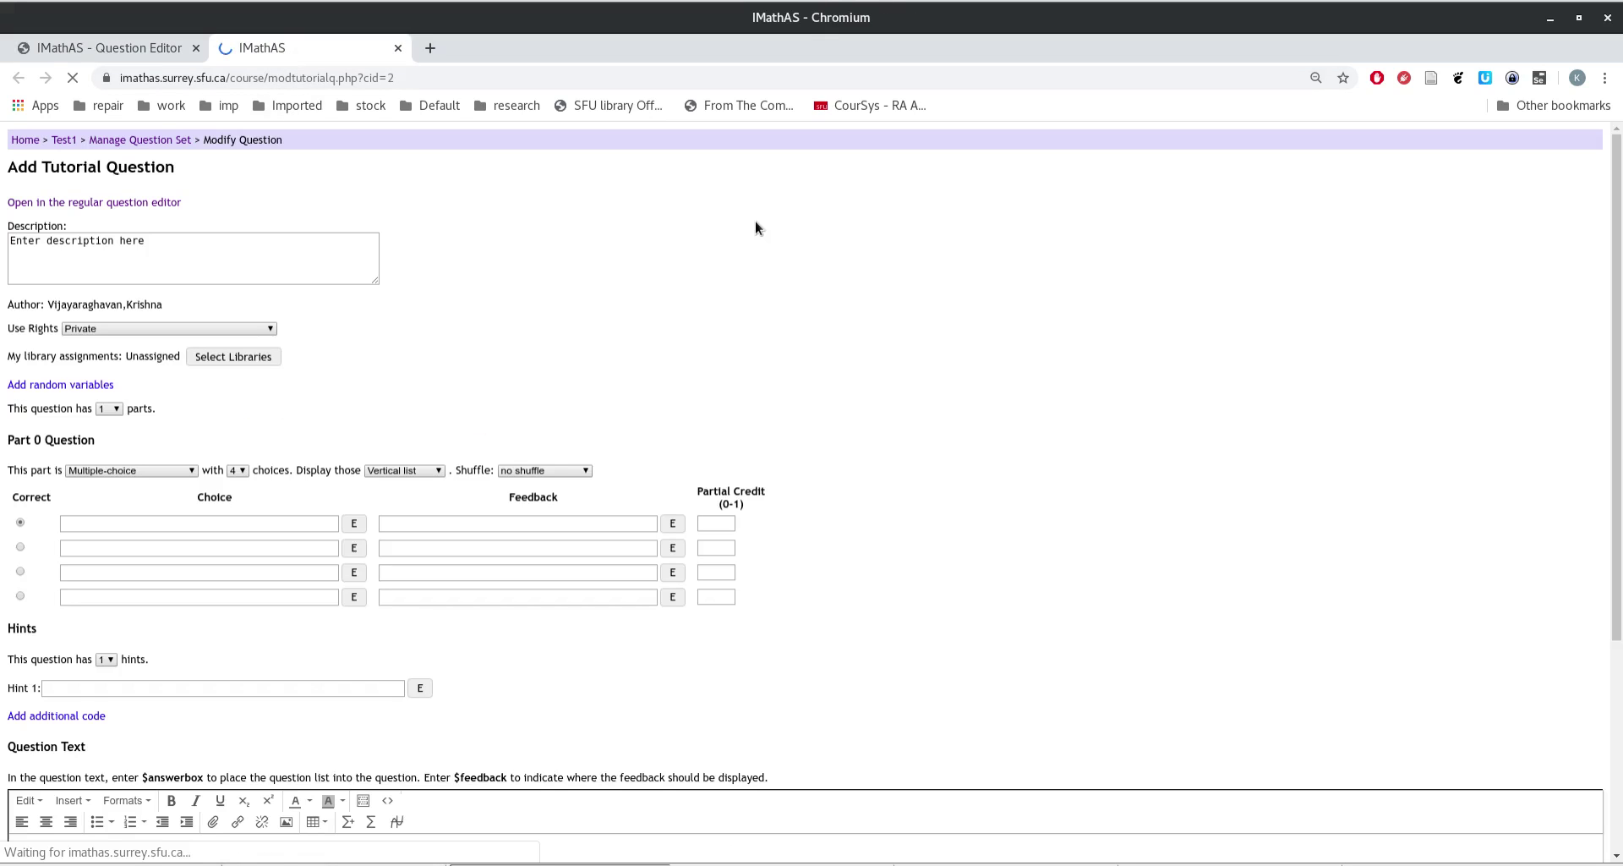
scroll(695, 256, down, 1)
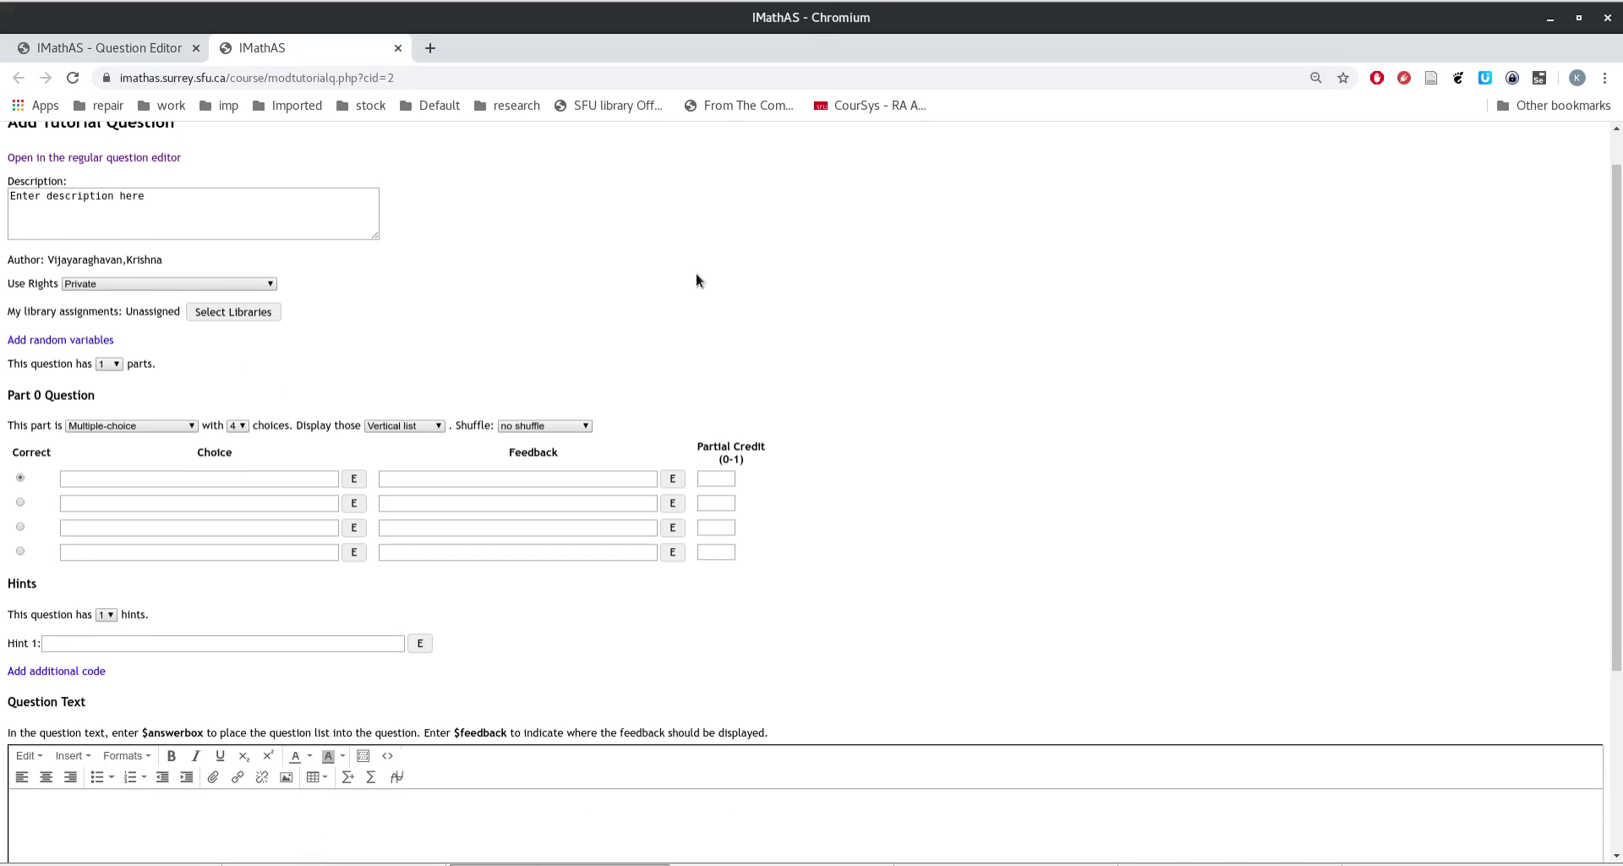
- Set the tutorial question's Part 0 to Numeric (integer/decimal) with 1 feedback value, review the form, and close the tutorial editor
click(164, 424)
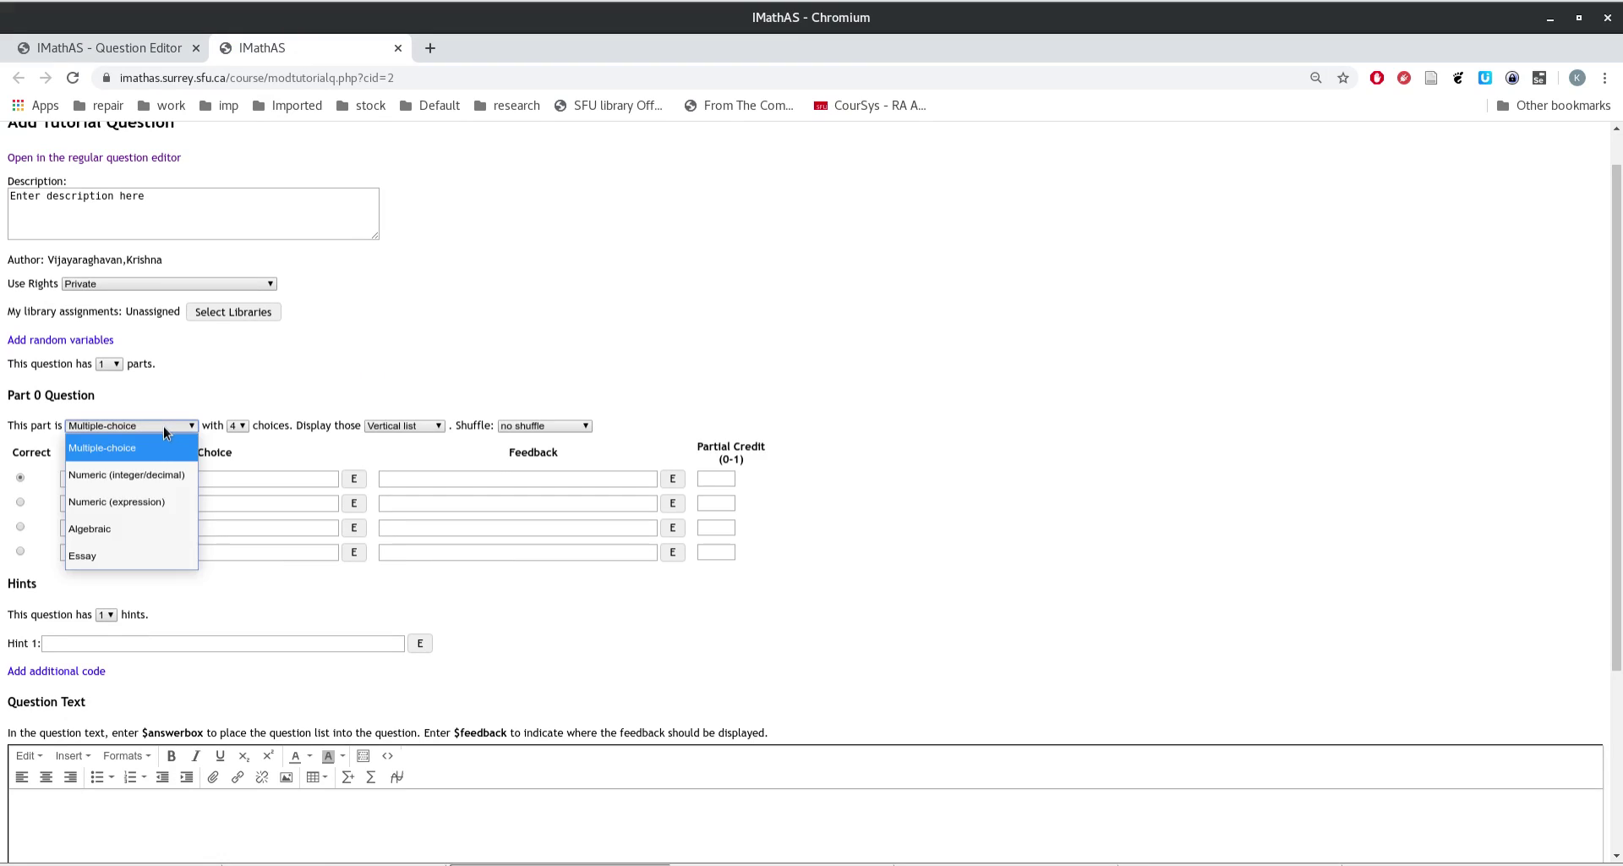
click(141, 476)
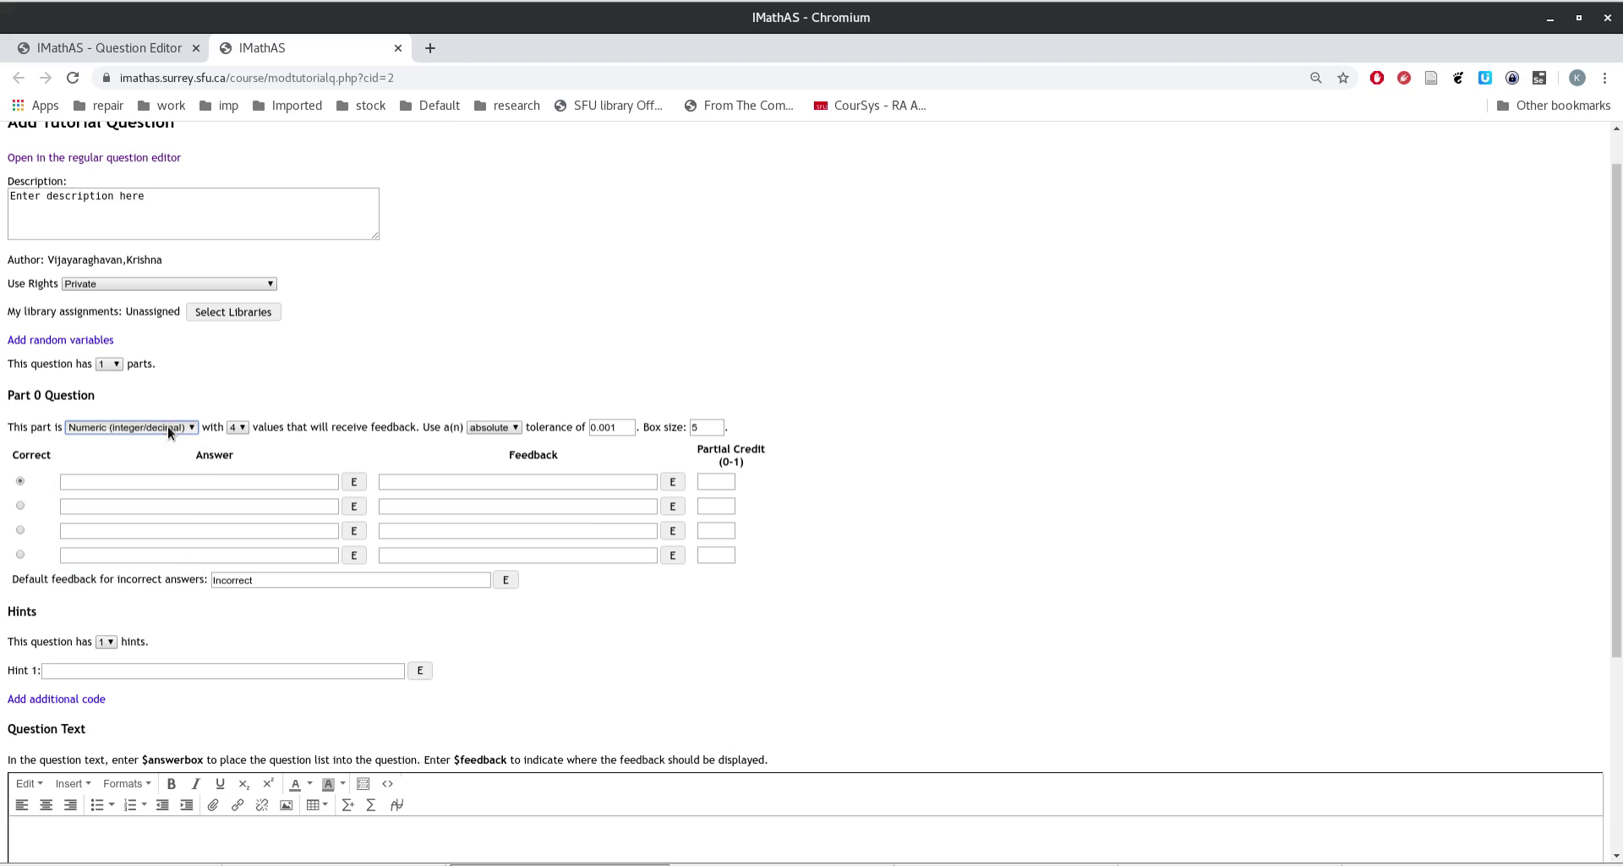
click(239, 426)
click(235, 451)
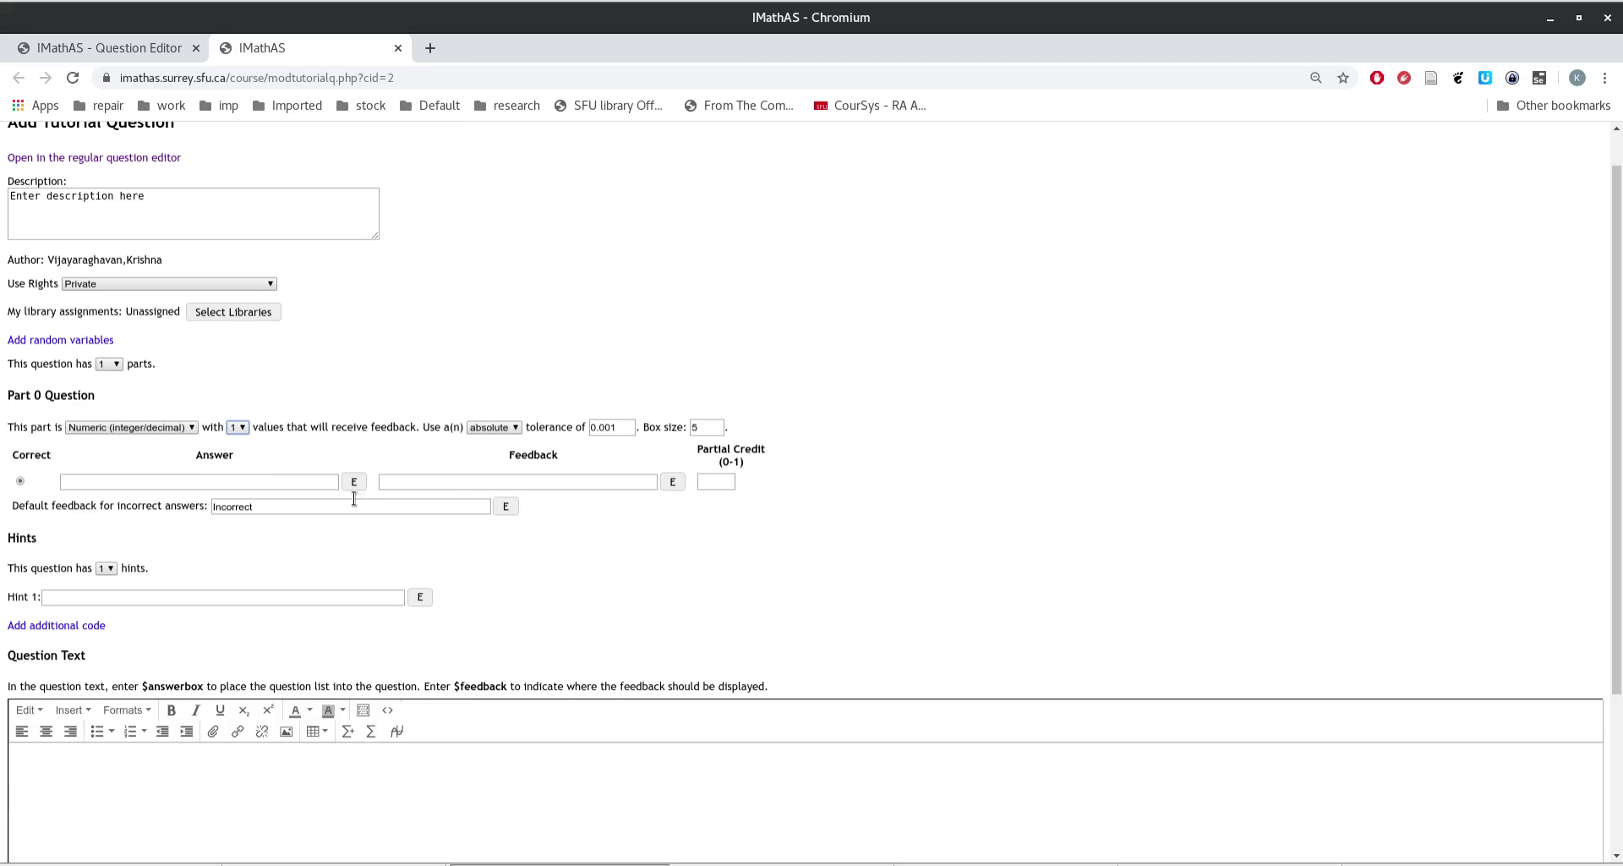
scroll(201, 697, down, 2)
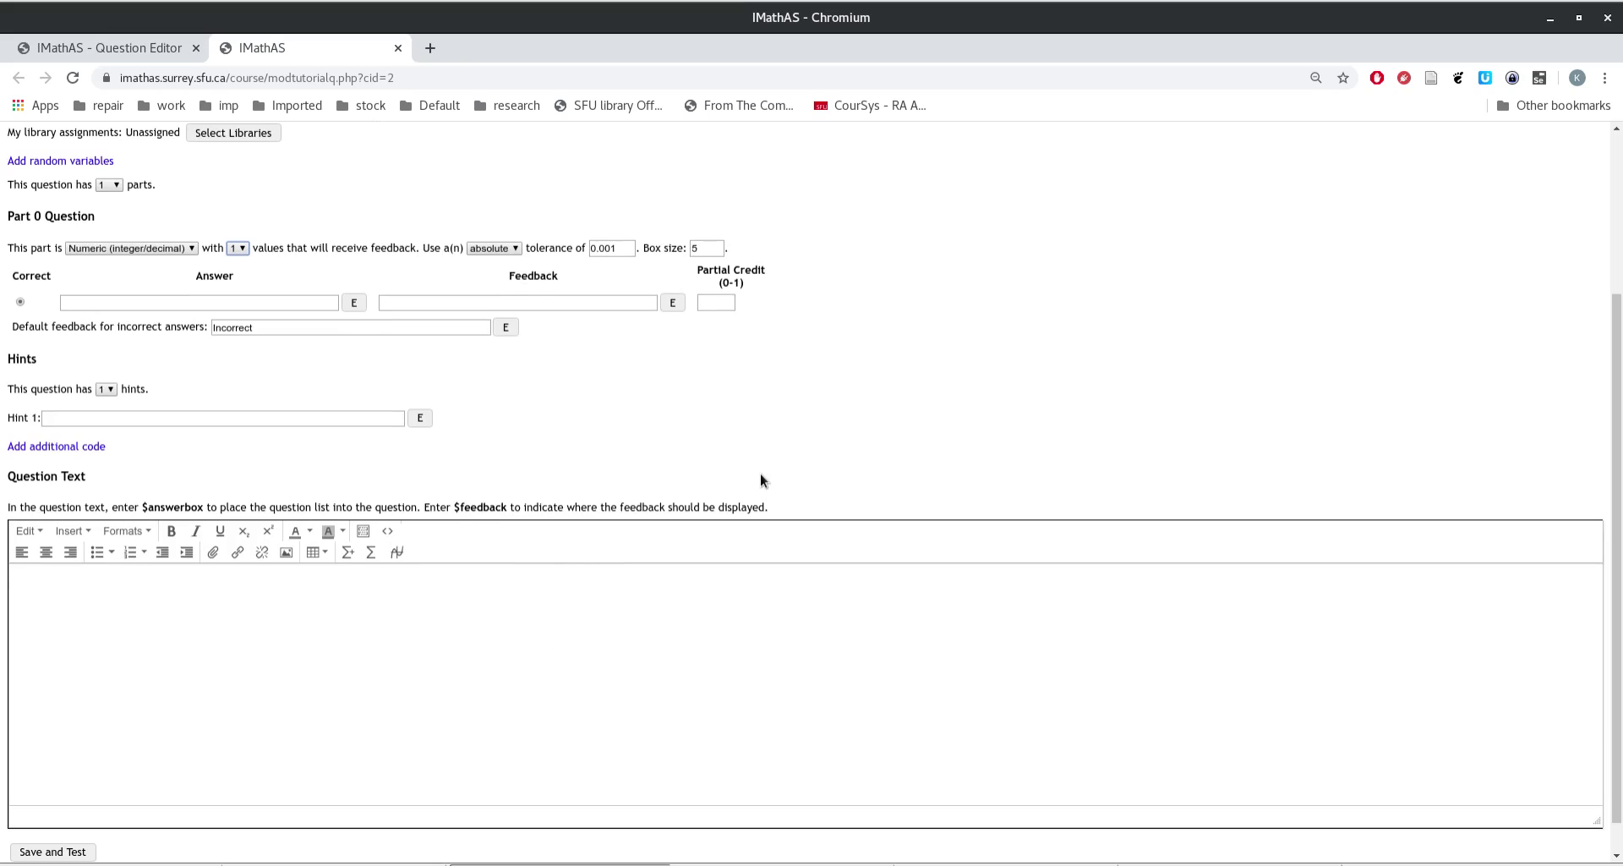
scroll(761, 475, up, 3)
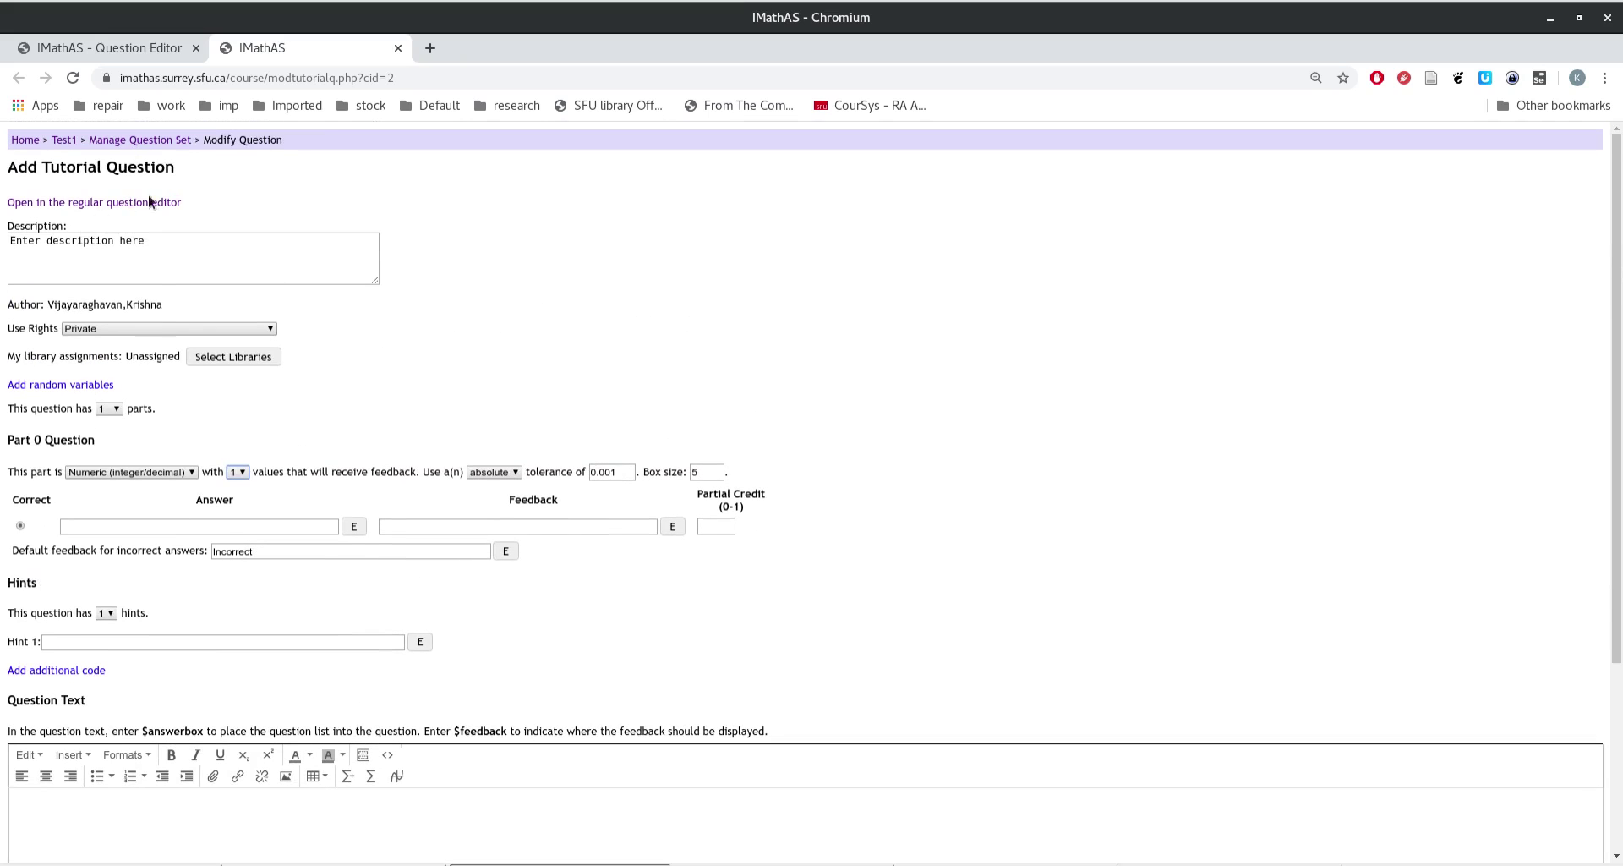
click(398, 49)
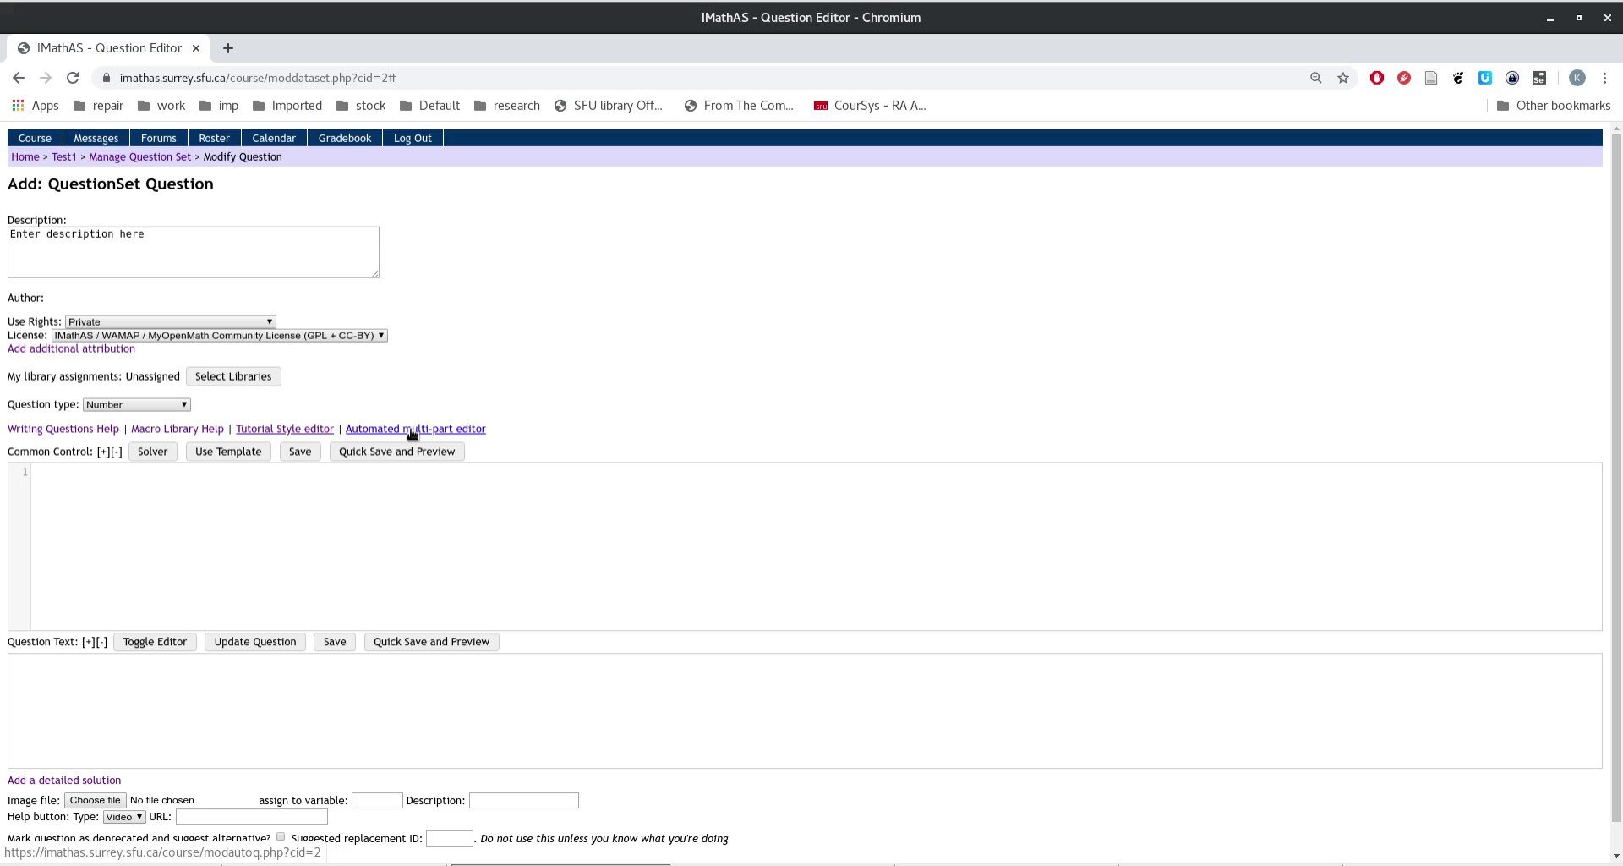
- Open the Automated multi-part editor and set the question's description to "Test question"
click(413, 431)
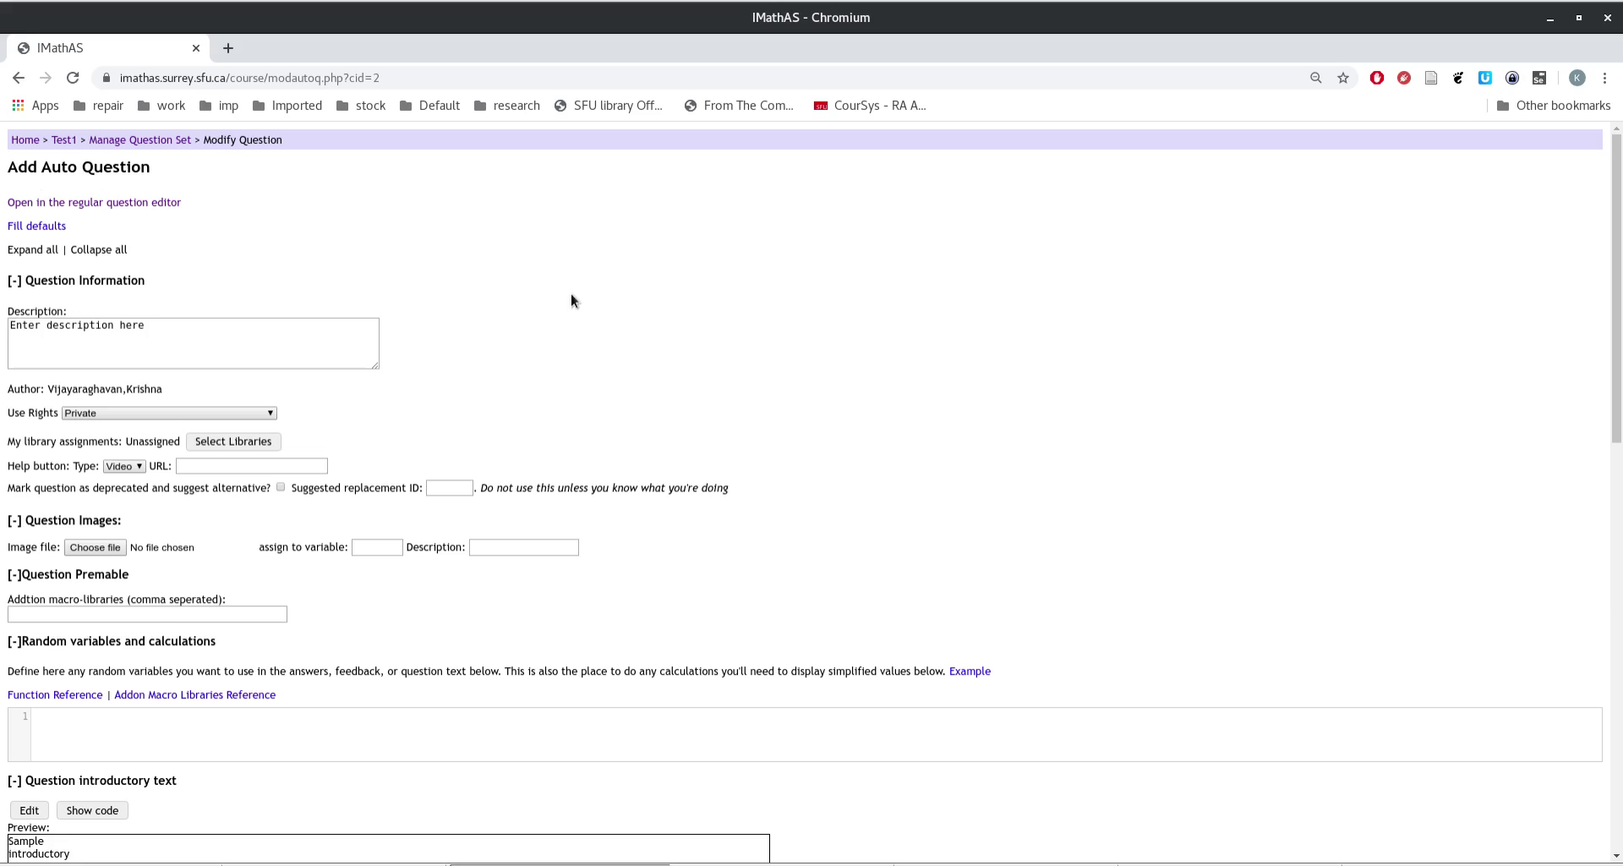
click(167, 327)
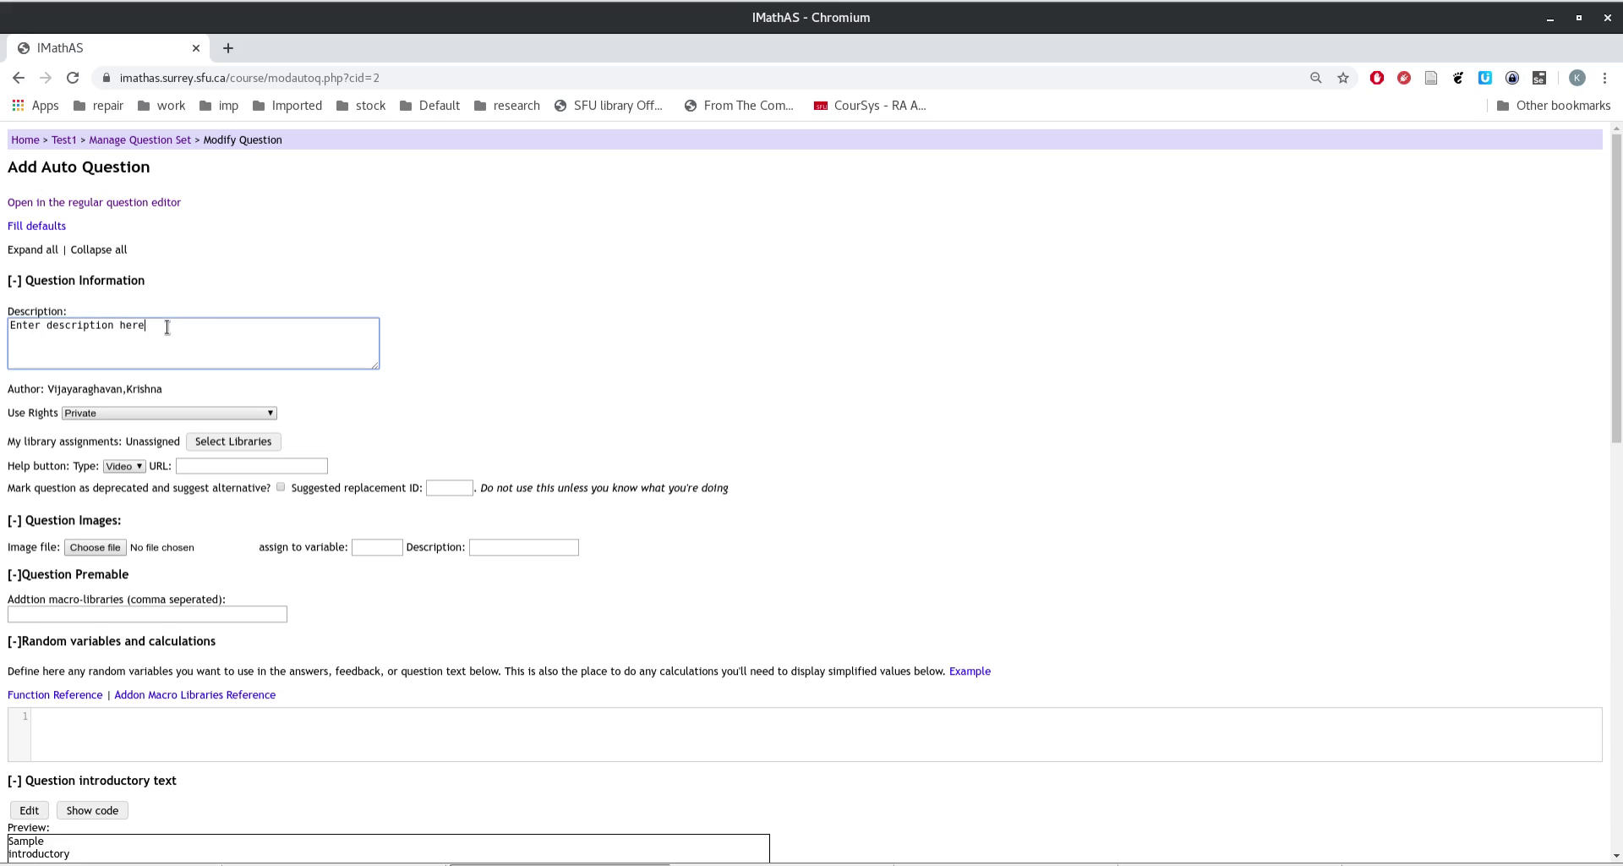
triple_click(167, 327)
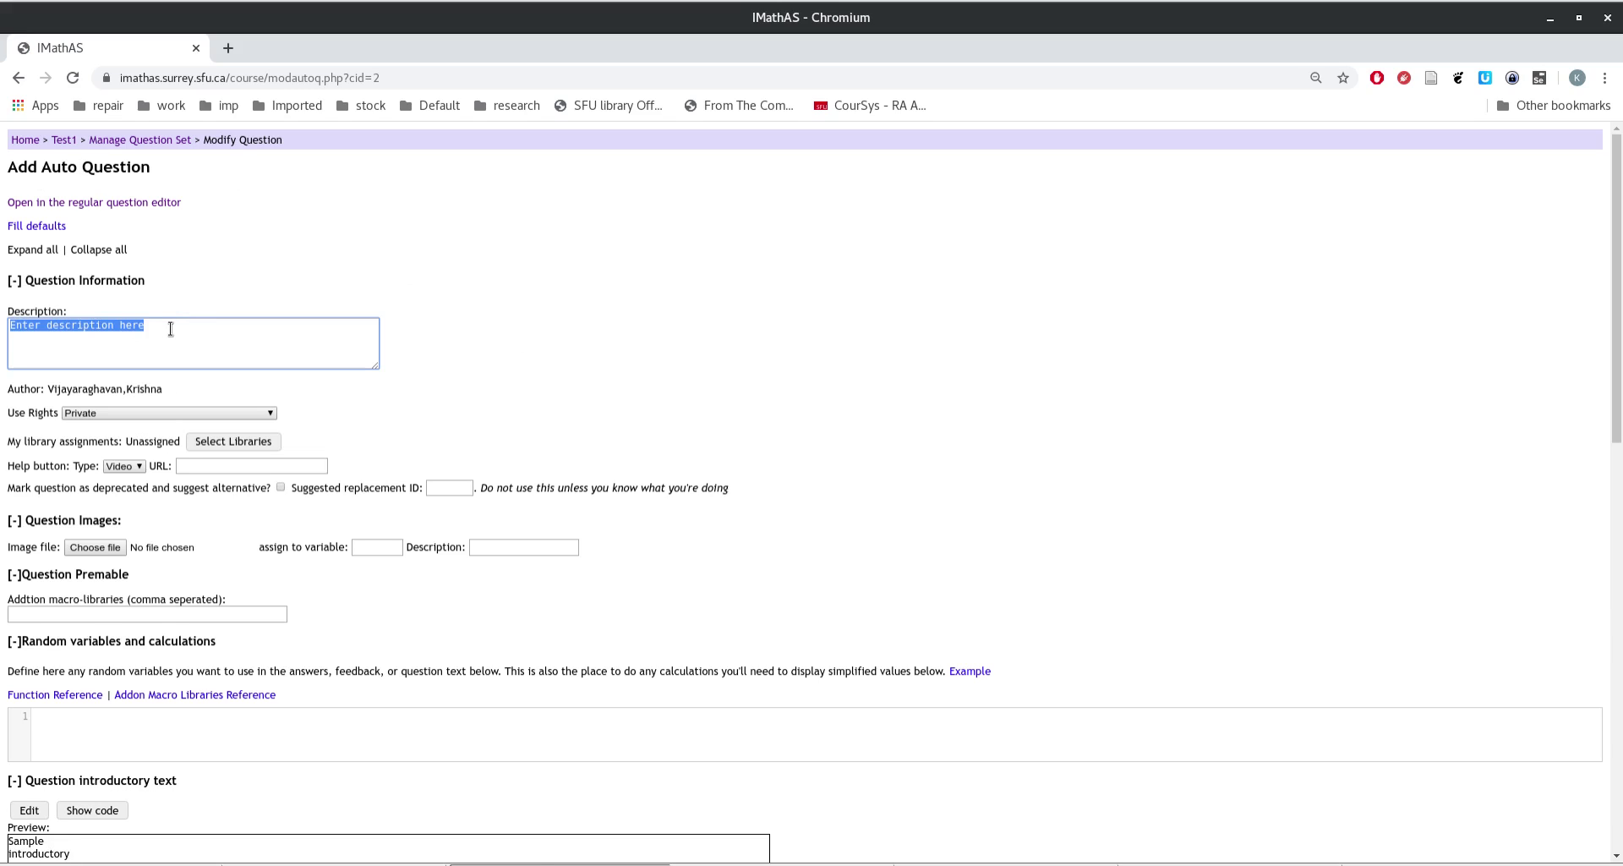
text(Te)
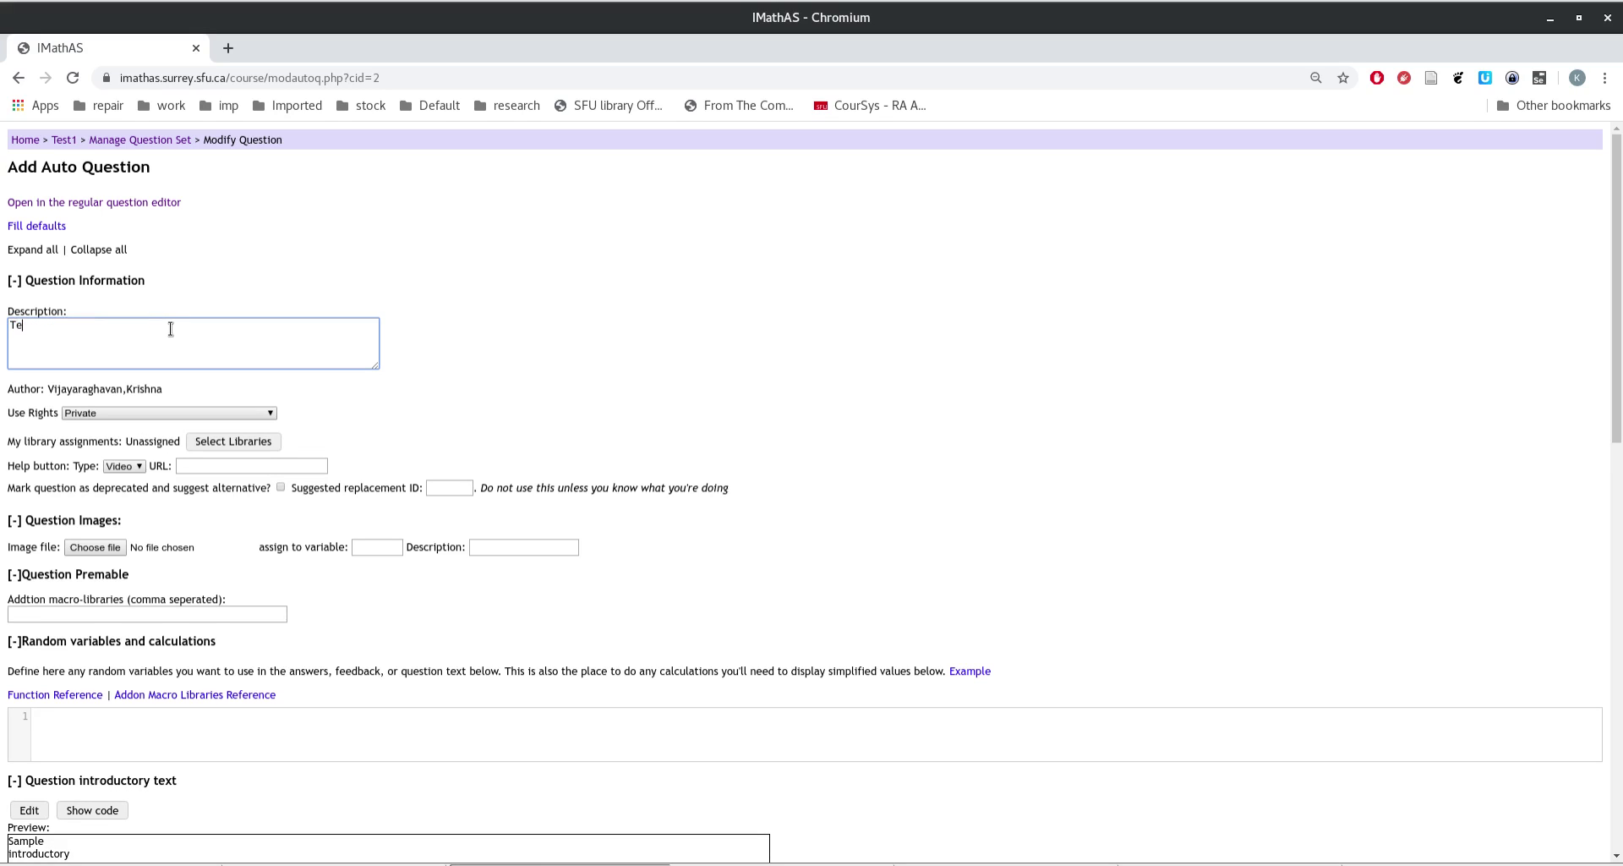
text(st question)
- Examine the auto question's use rights options and the form sections below, keeping the rights set to Private
click(184, 411)
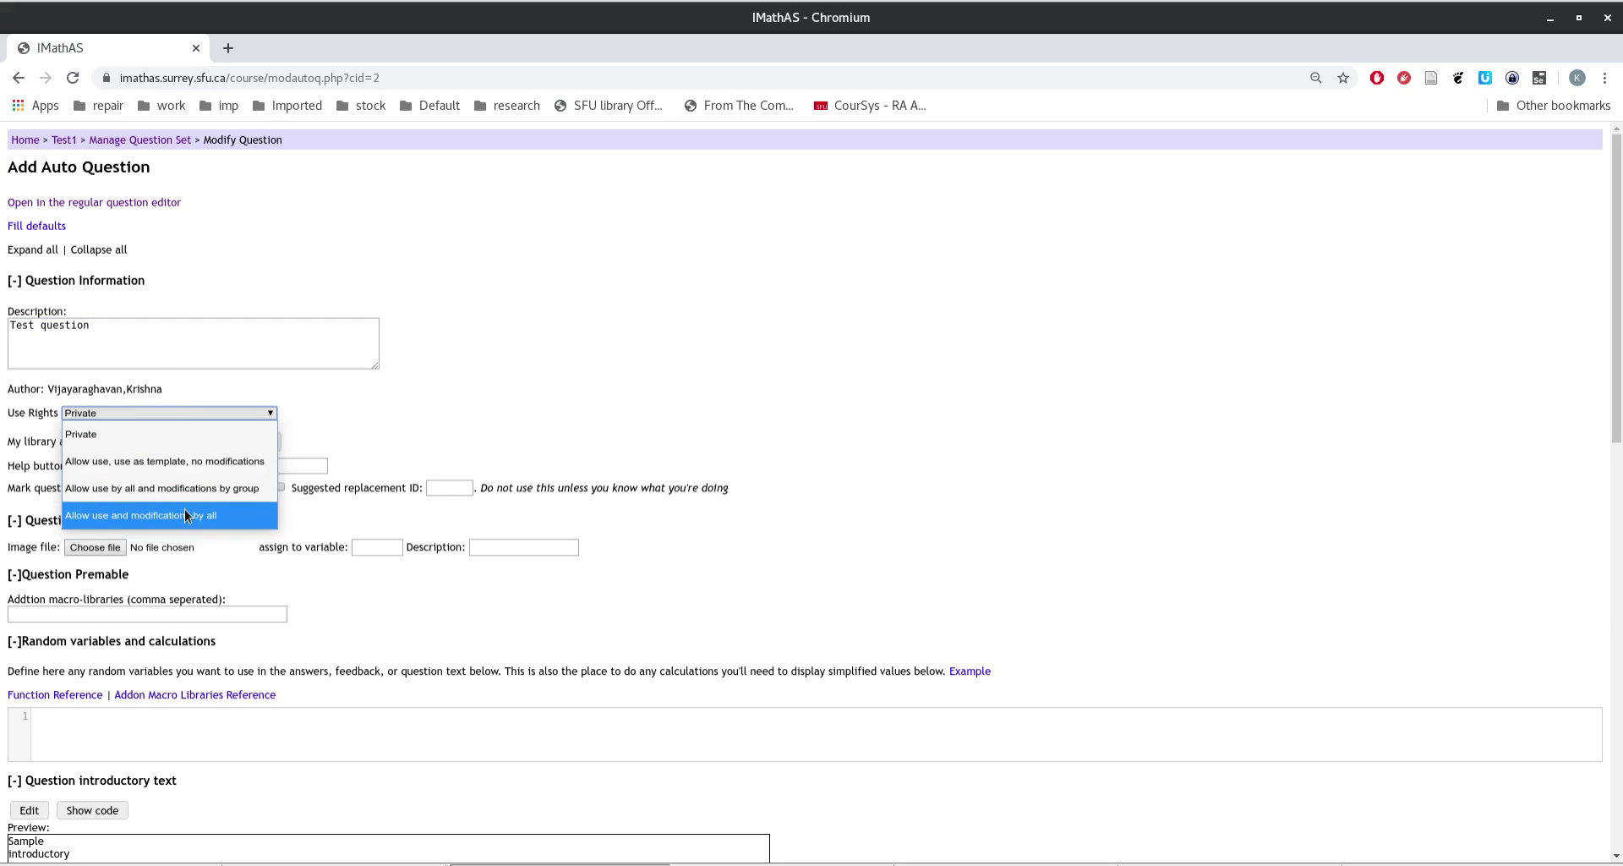
click(616, 355)
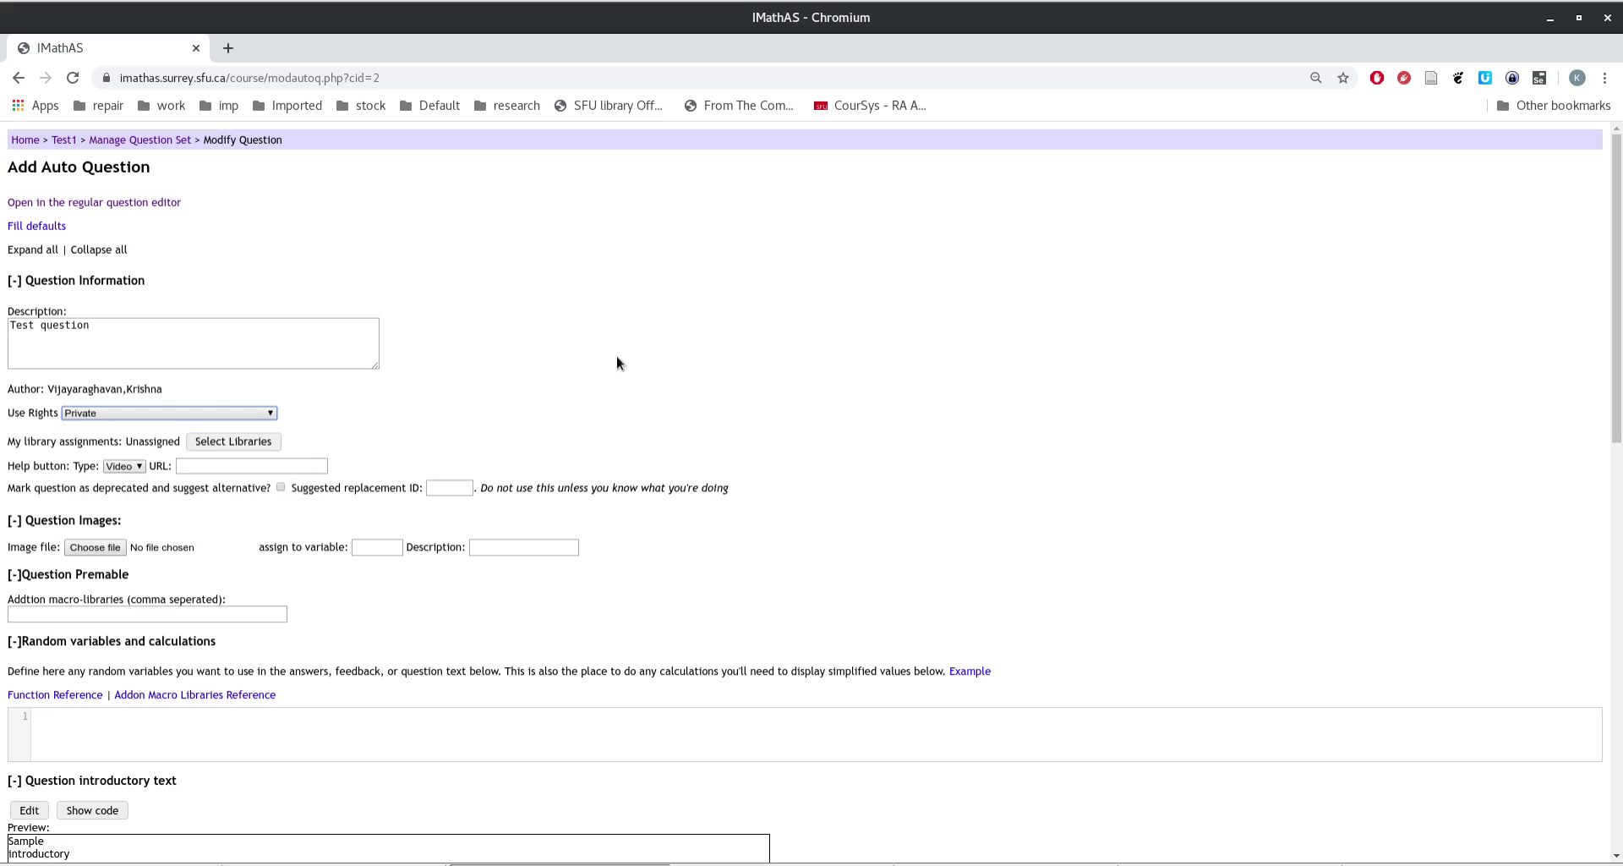
scroll(616, 355, down, 1)
scroll(215, 329, down, 1)
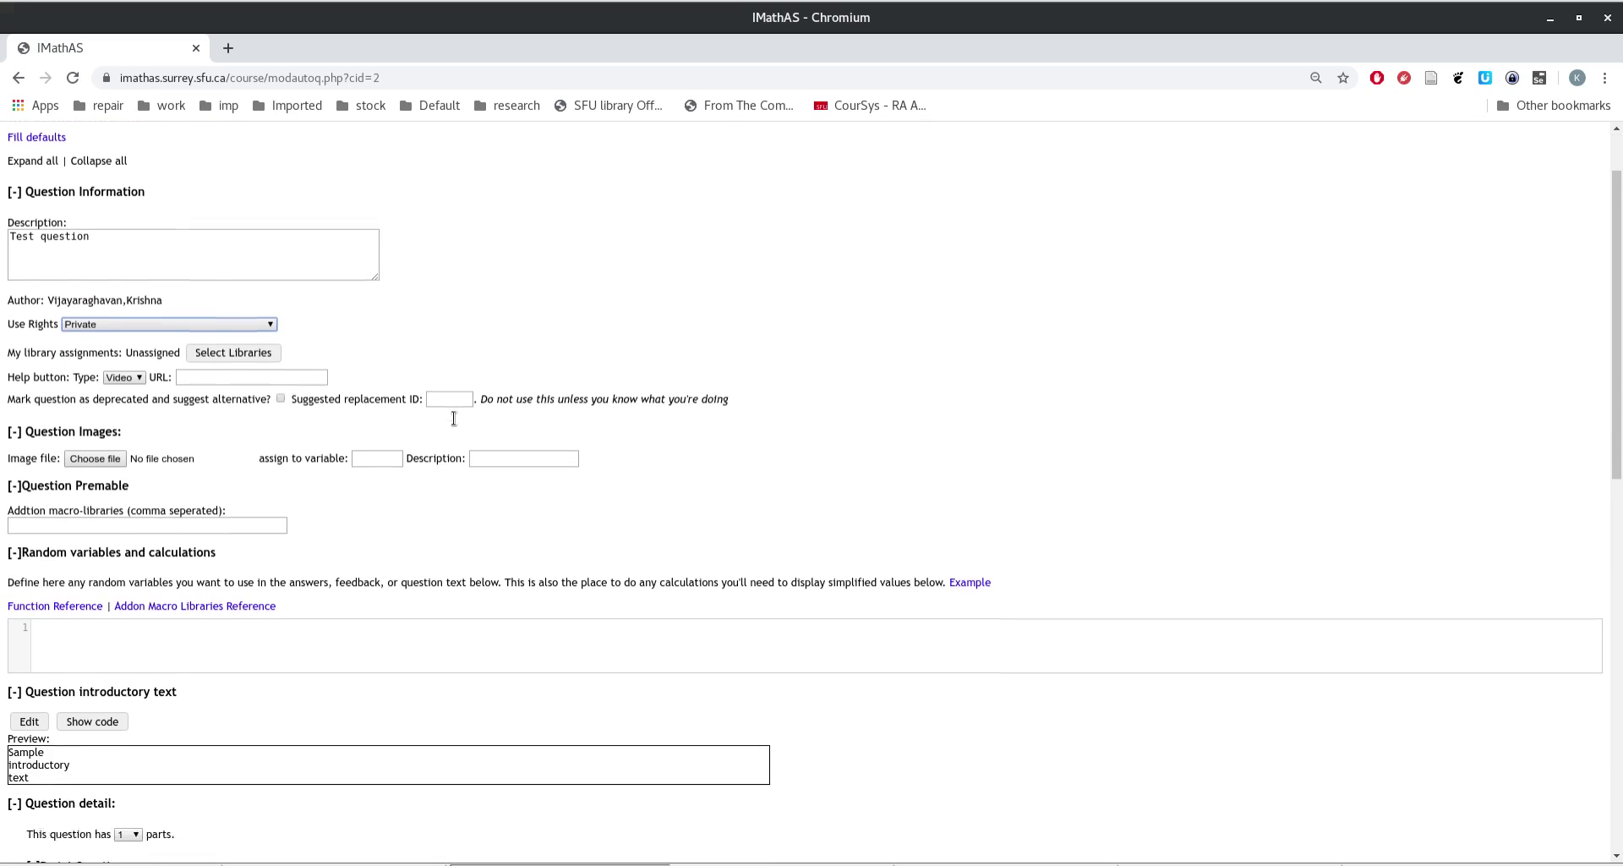
- Fill the auto question form with its default content and set the description to "Test default question"
scroll(448, 408, up, 2)
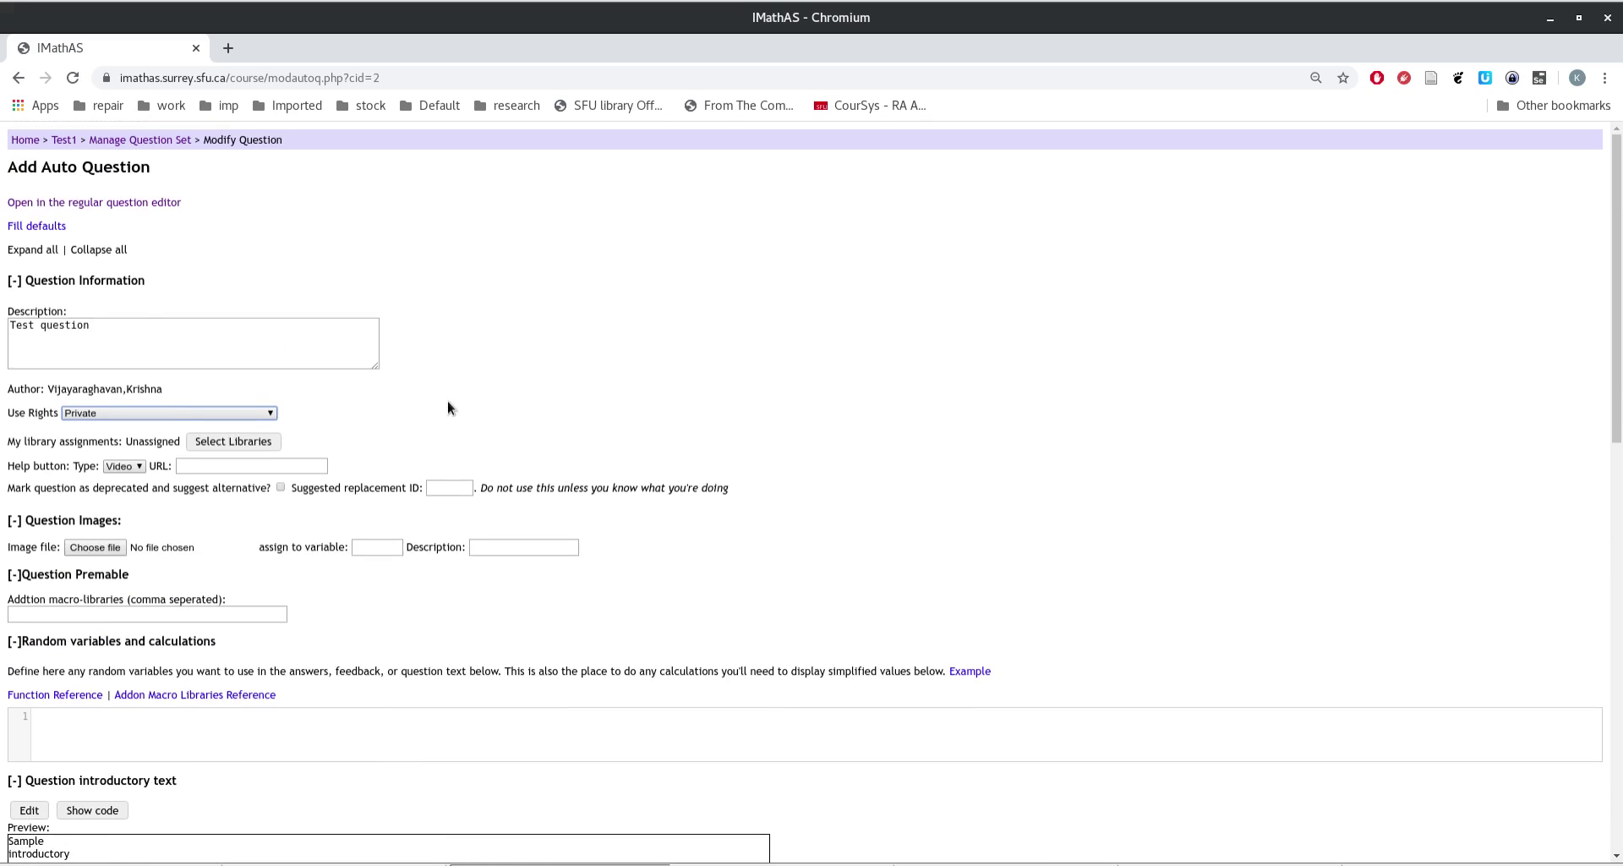
click(35, 227)
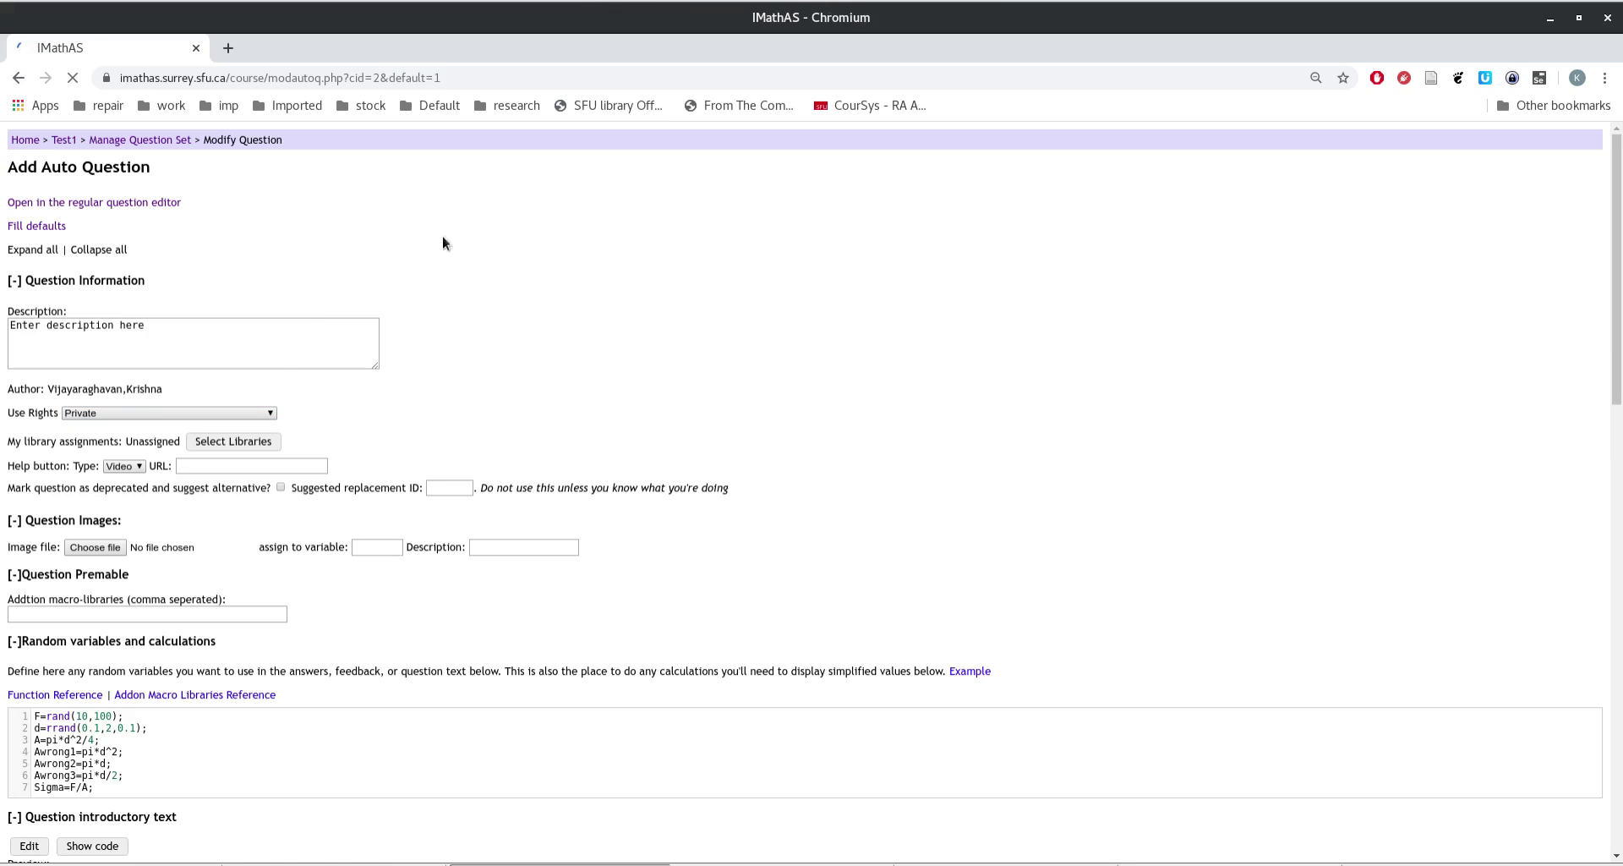
scroll(435, 364, down, 3)
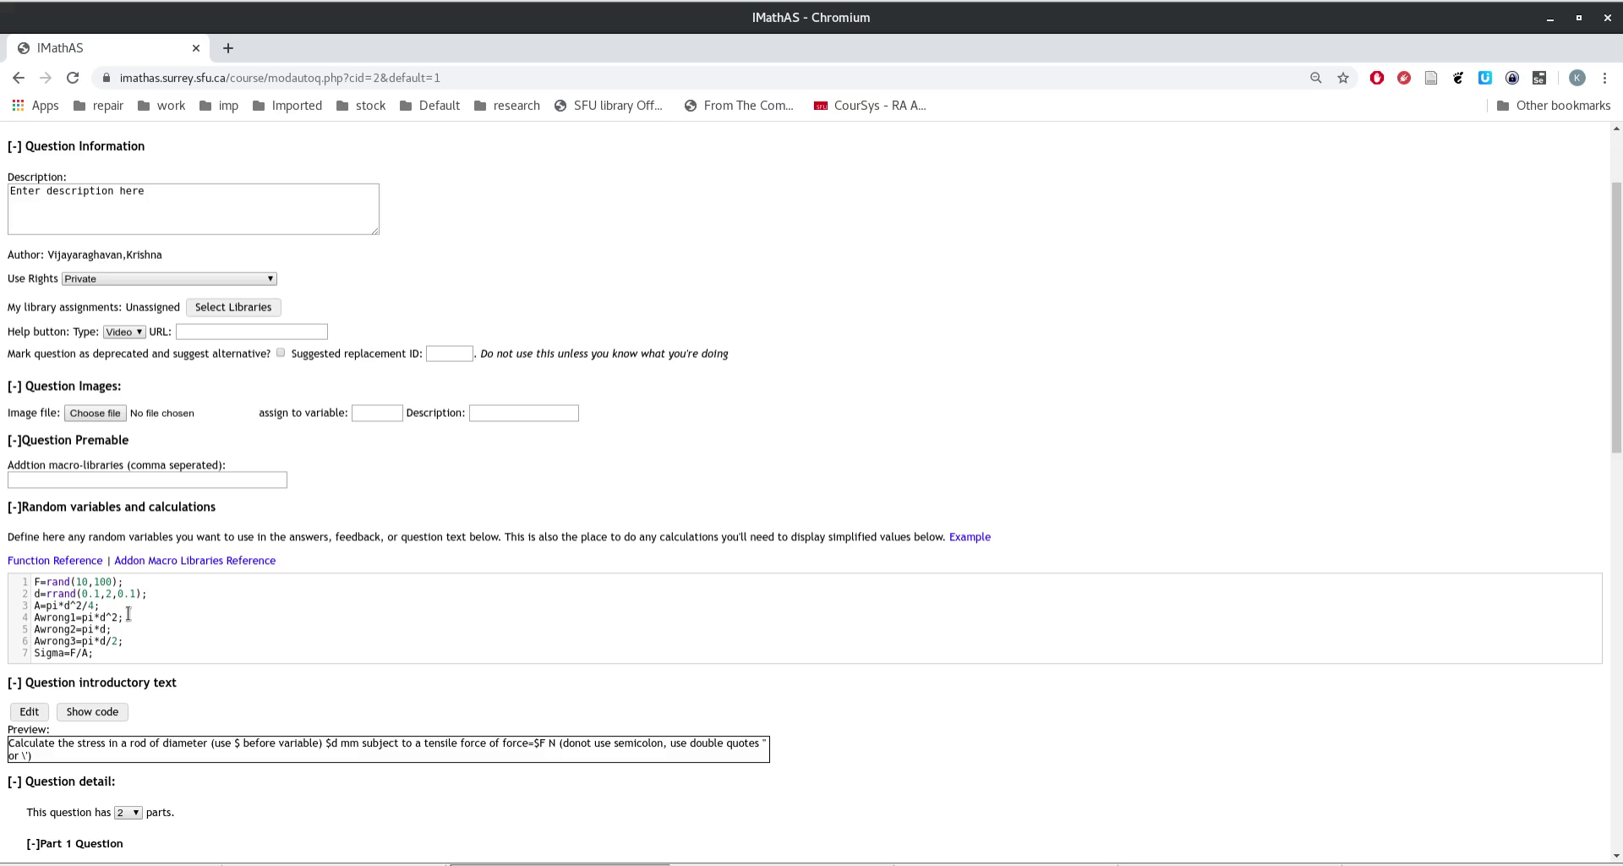
scroll(555, 460, up, 3)
triple_click(138, 332)
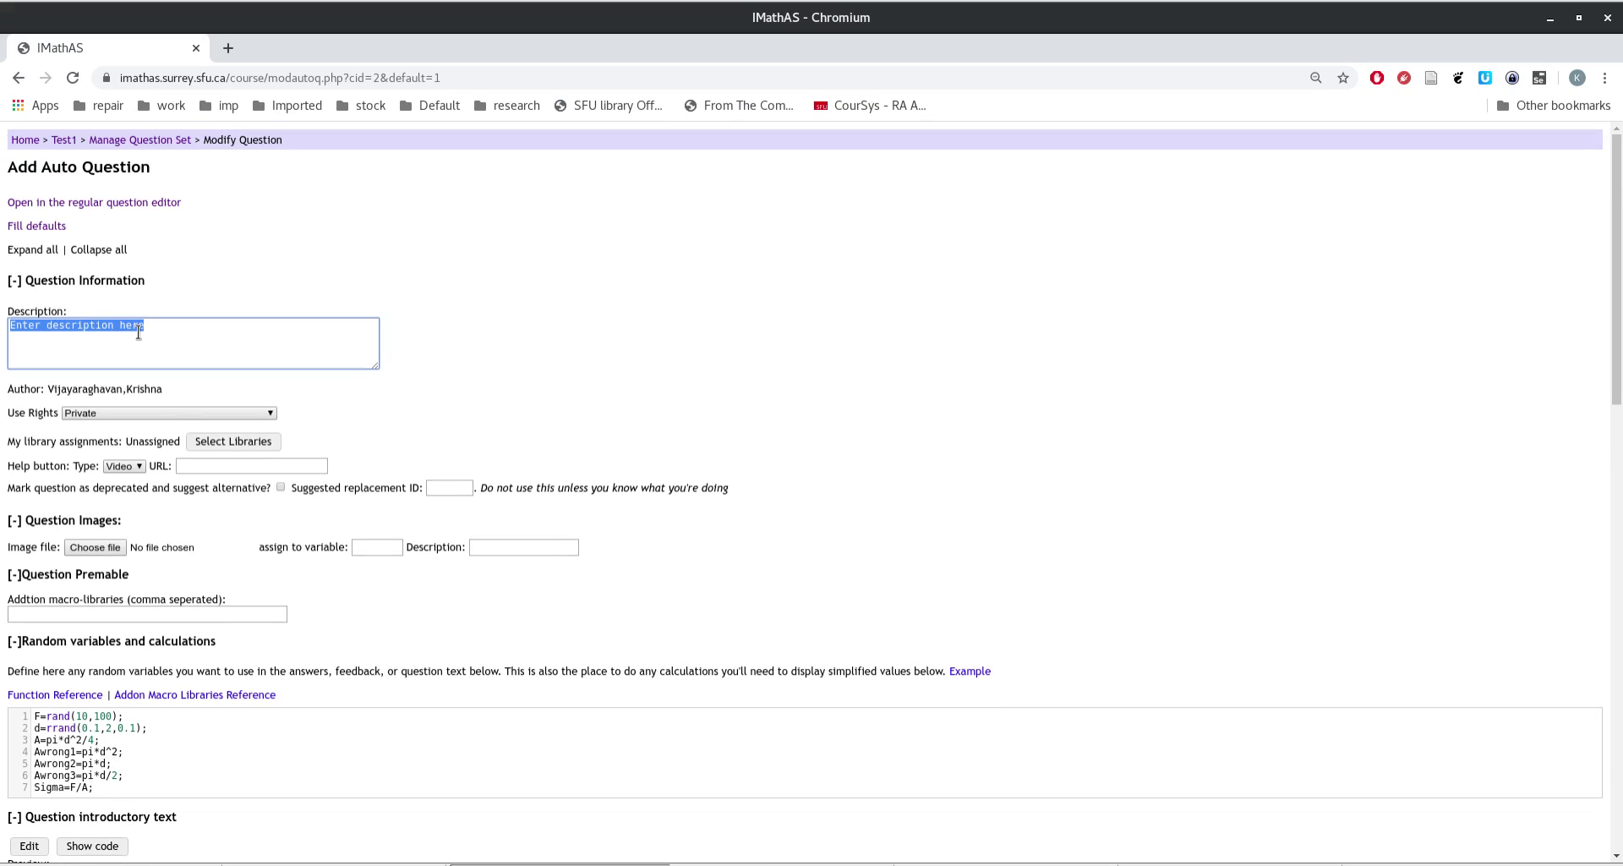
text(T)
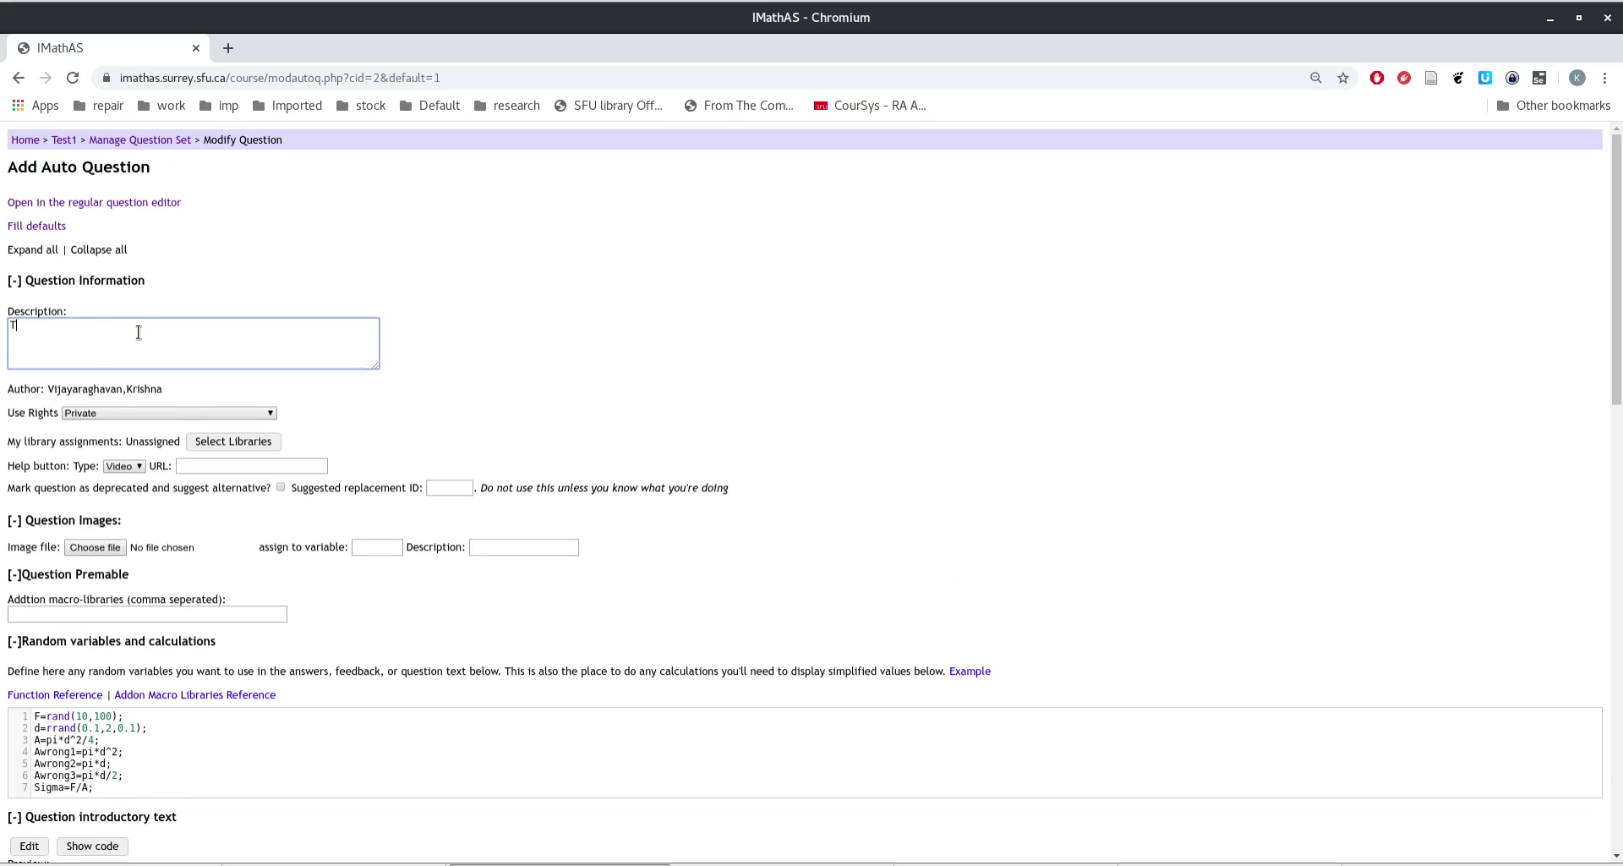
text(est default question)
- View the question library choices without assigning one, and examine the default variables, introductory text and question part settings
click(215, 439)
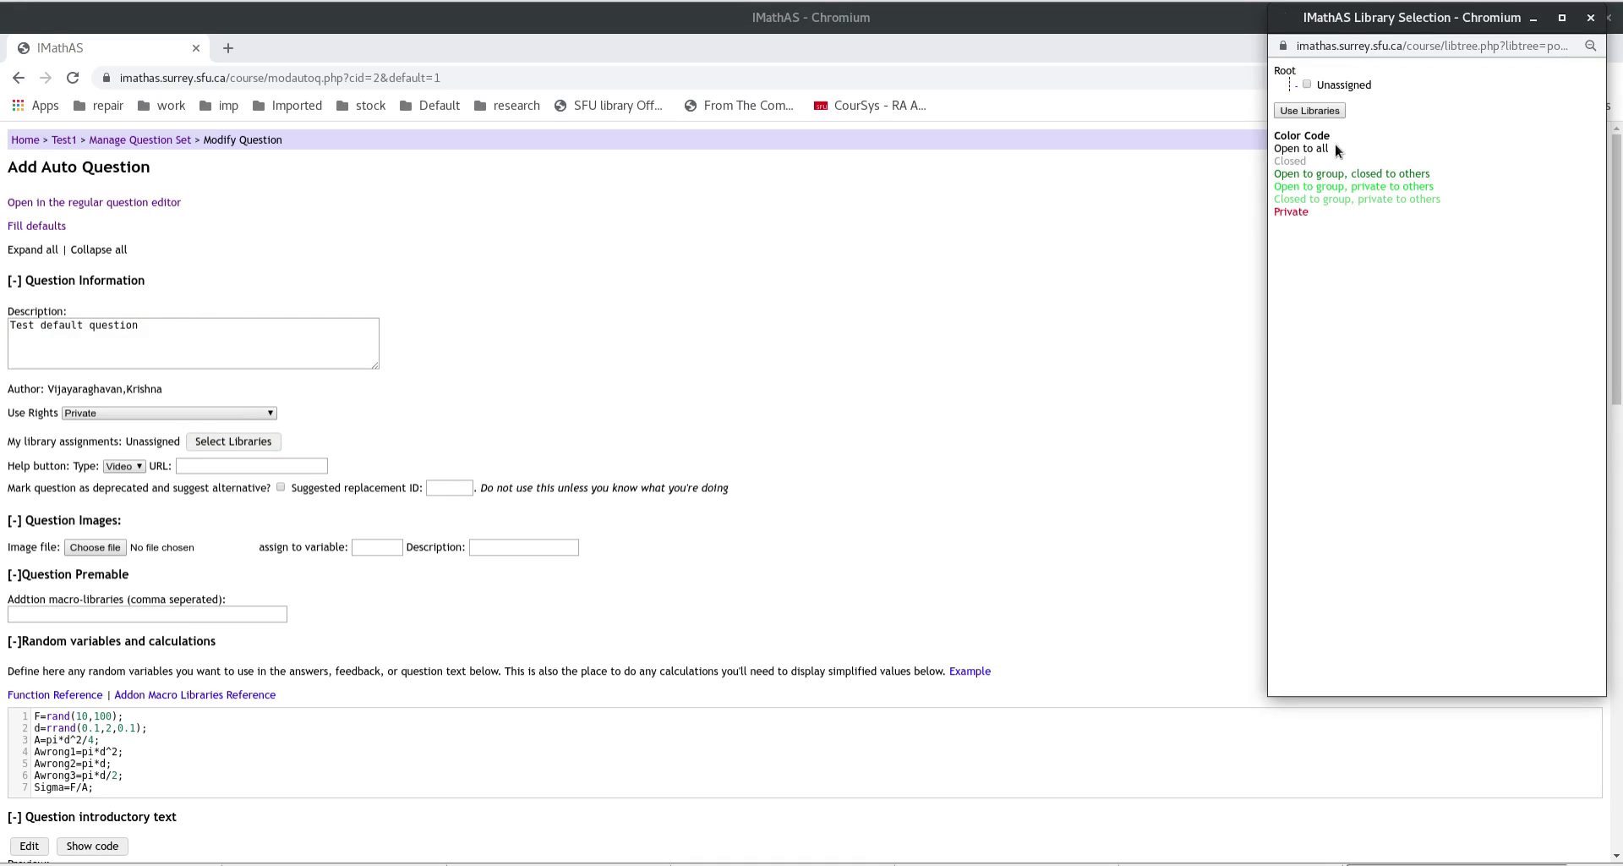
click(1589, 20)
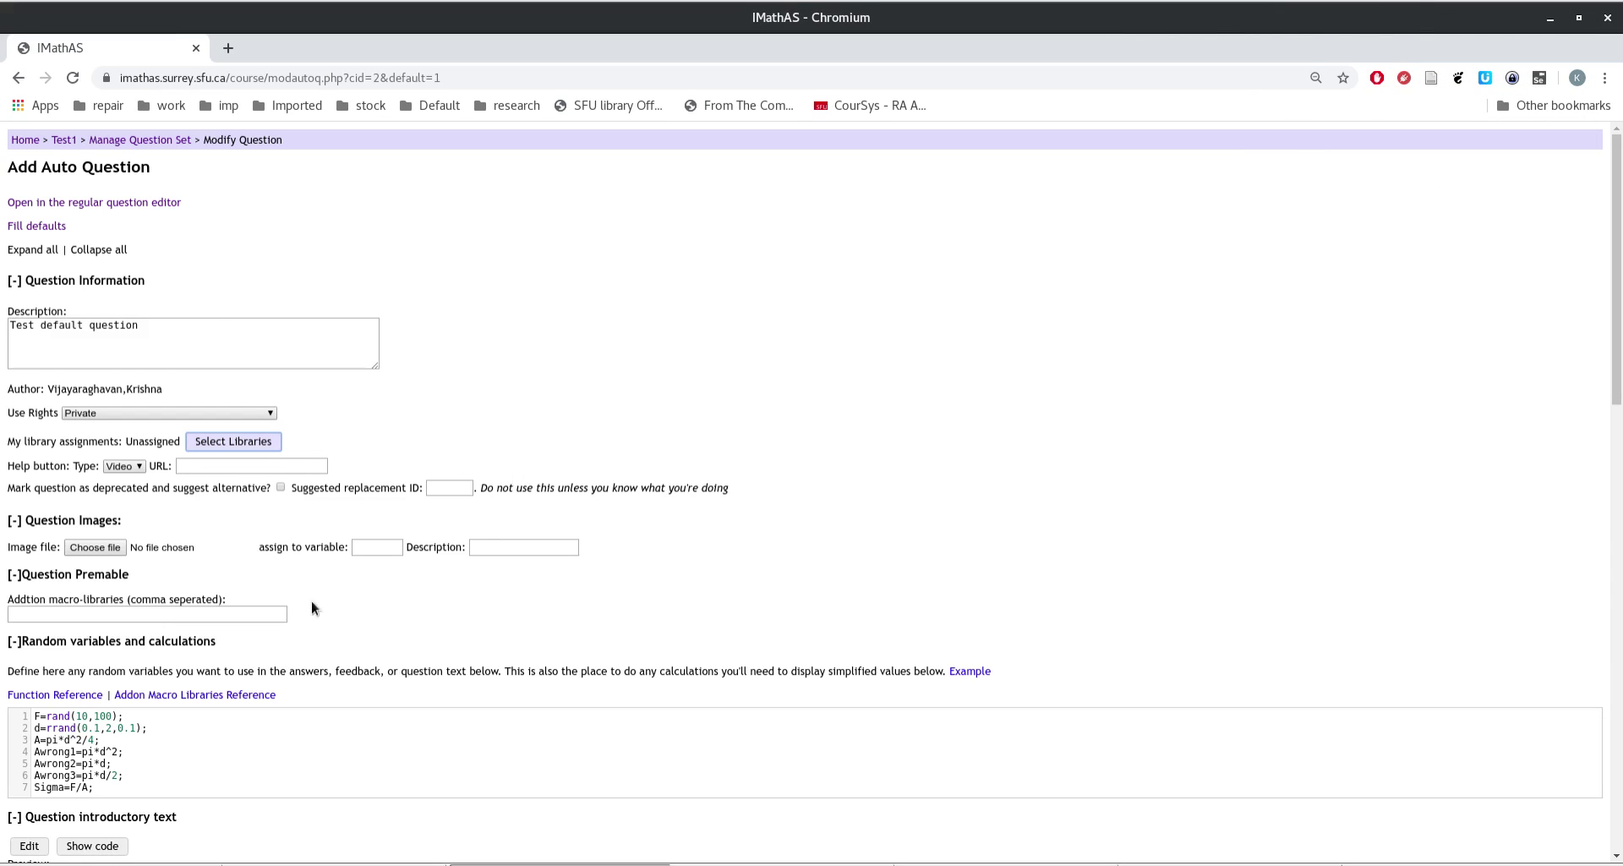
scroll(306, 531, down, 4)
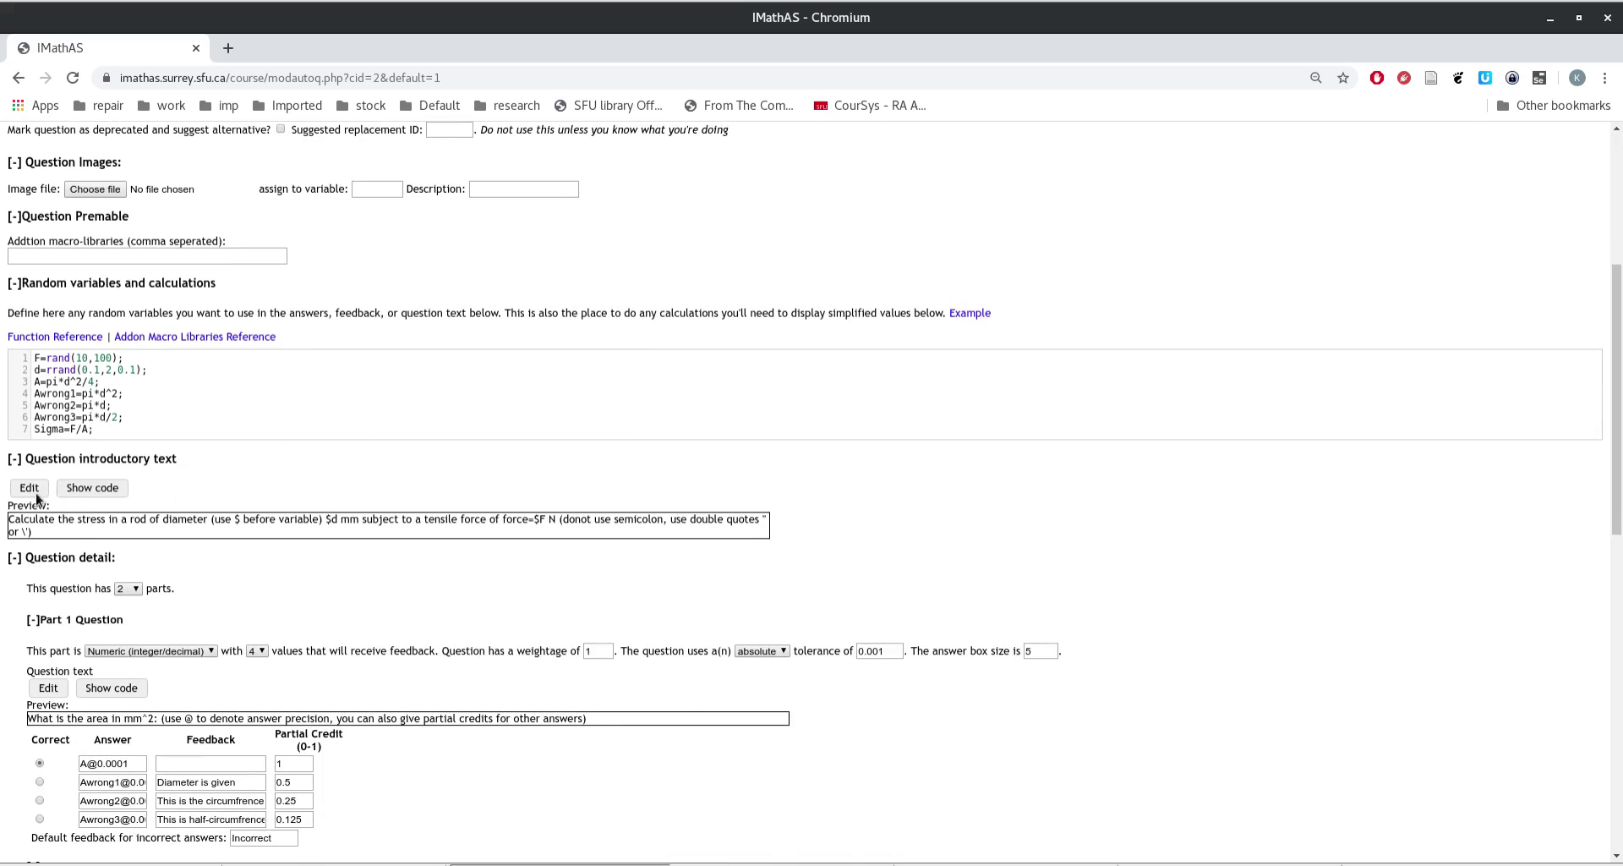
scroll(570, 512, up, 3)
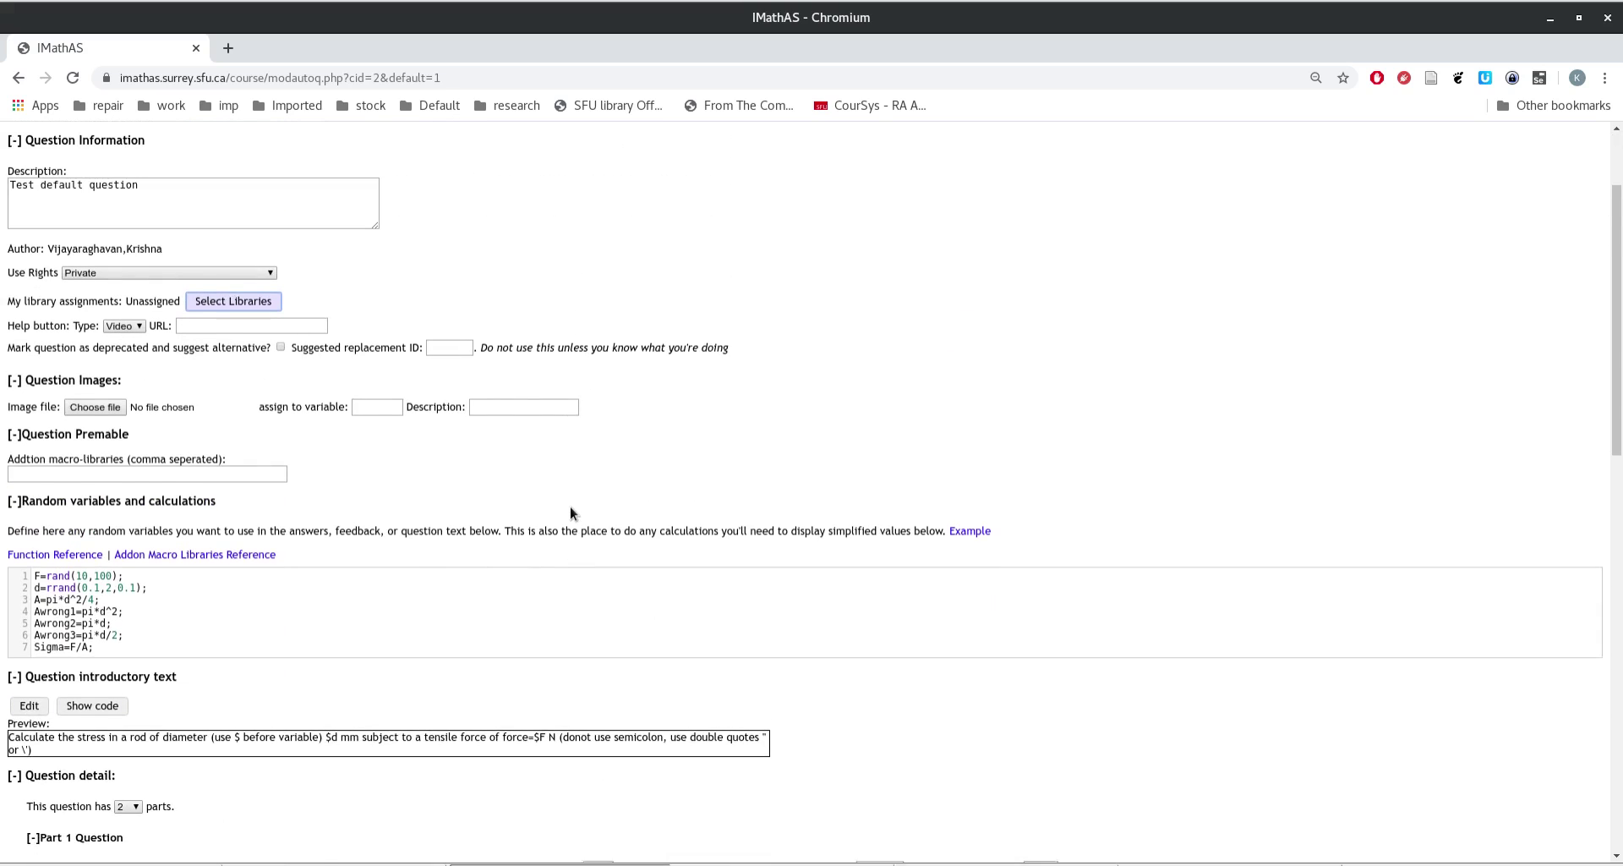
scroll(570, 512, down, 1)
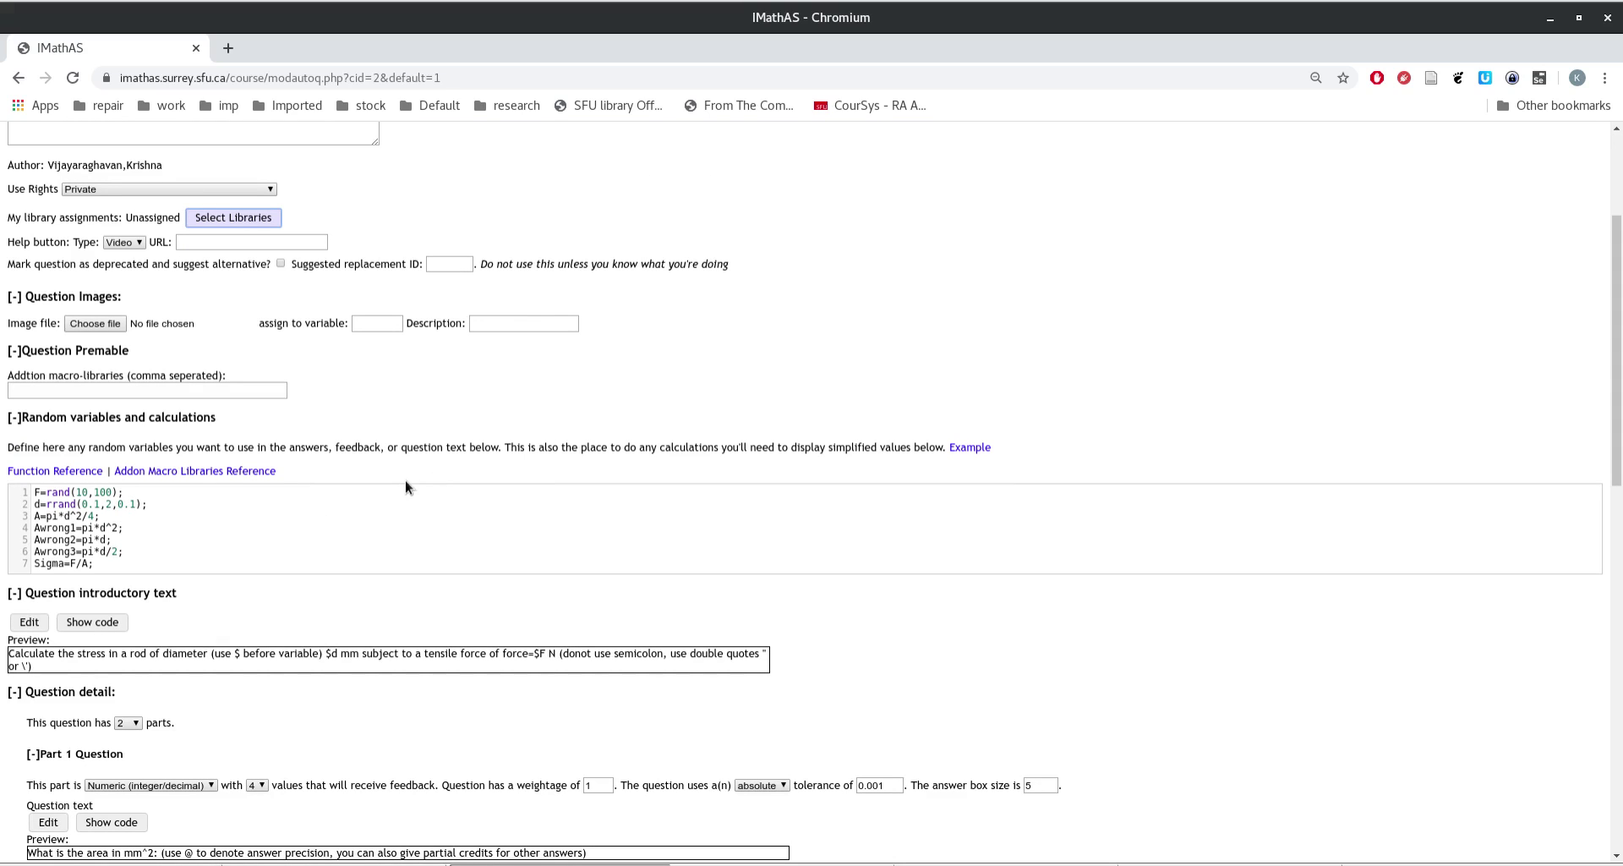
scroll(404, 479, up, 2)
scroll(405, 482, down, 2)
scroll(605, 647, up, 3)
scroll(276, 373, down, 2)
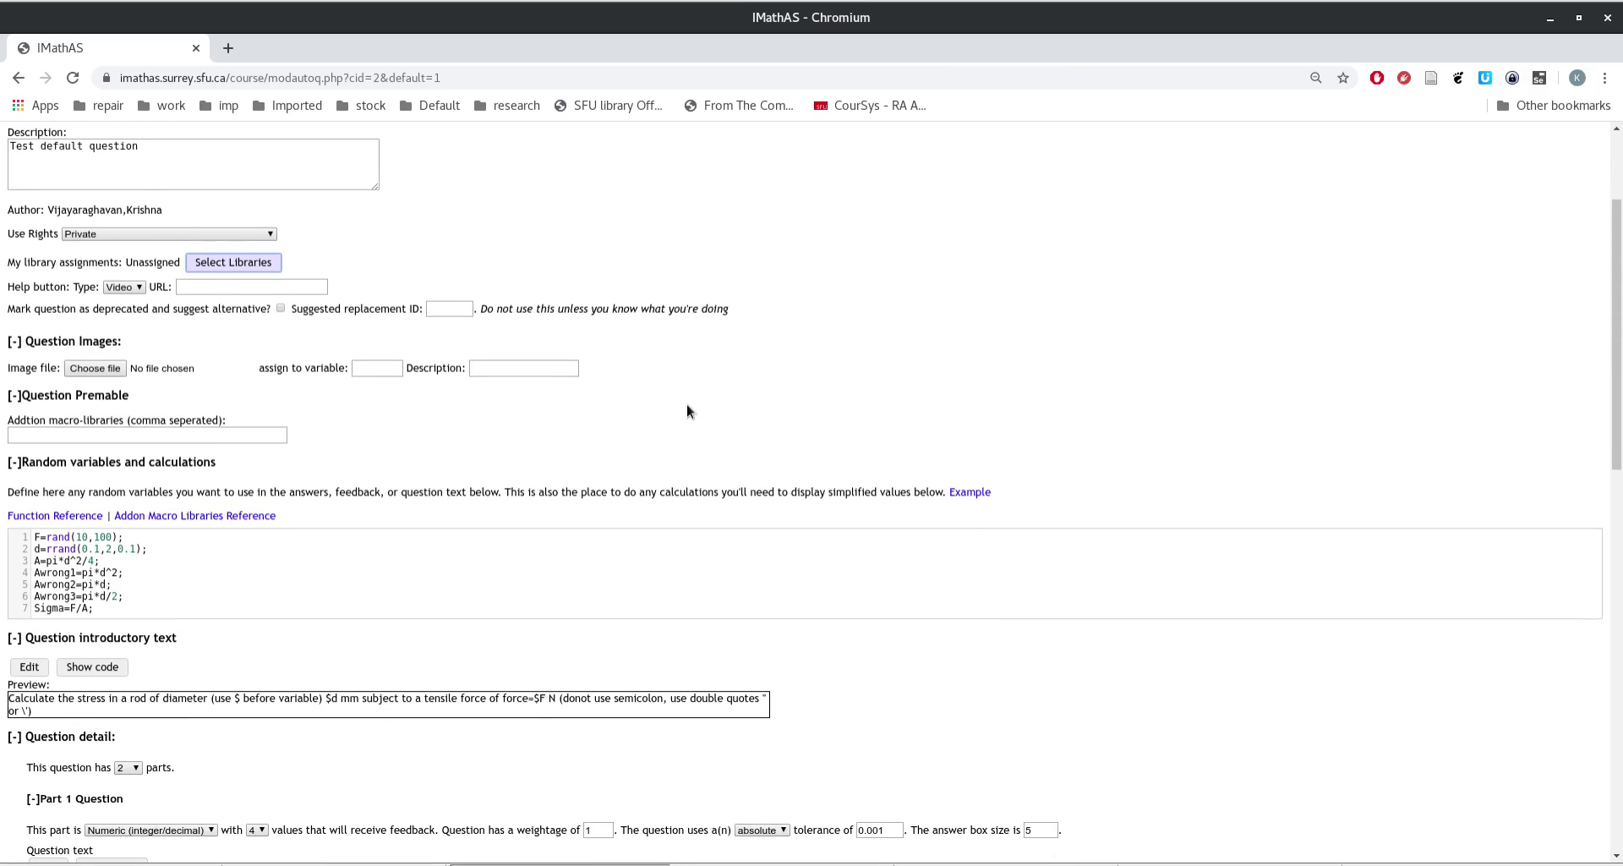
scroll(700, 395, down, 3)
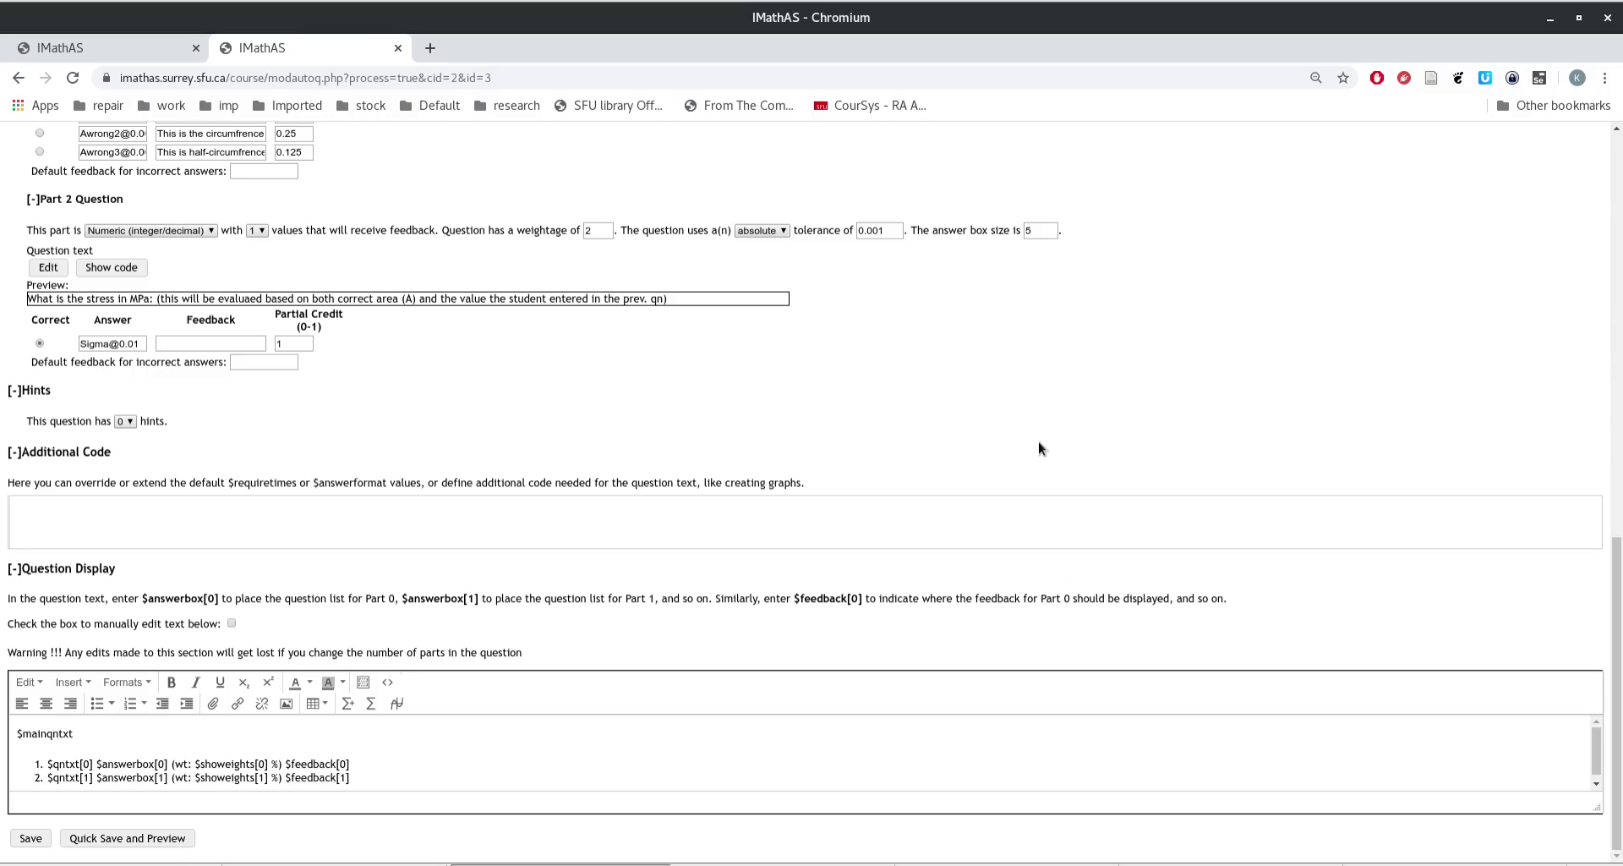
- Save the question and reopen the "Test default question" entry with ID 3 through Modify Code
click(26, 839)
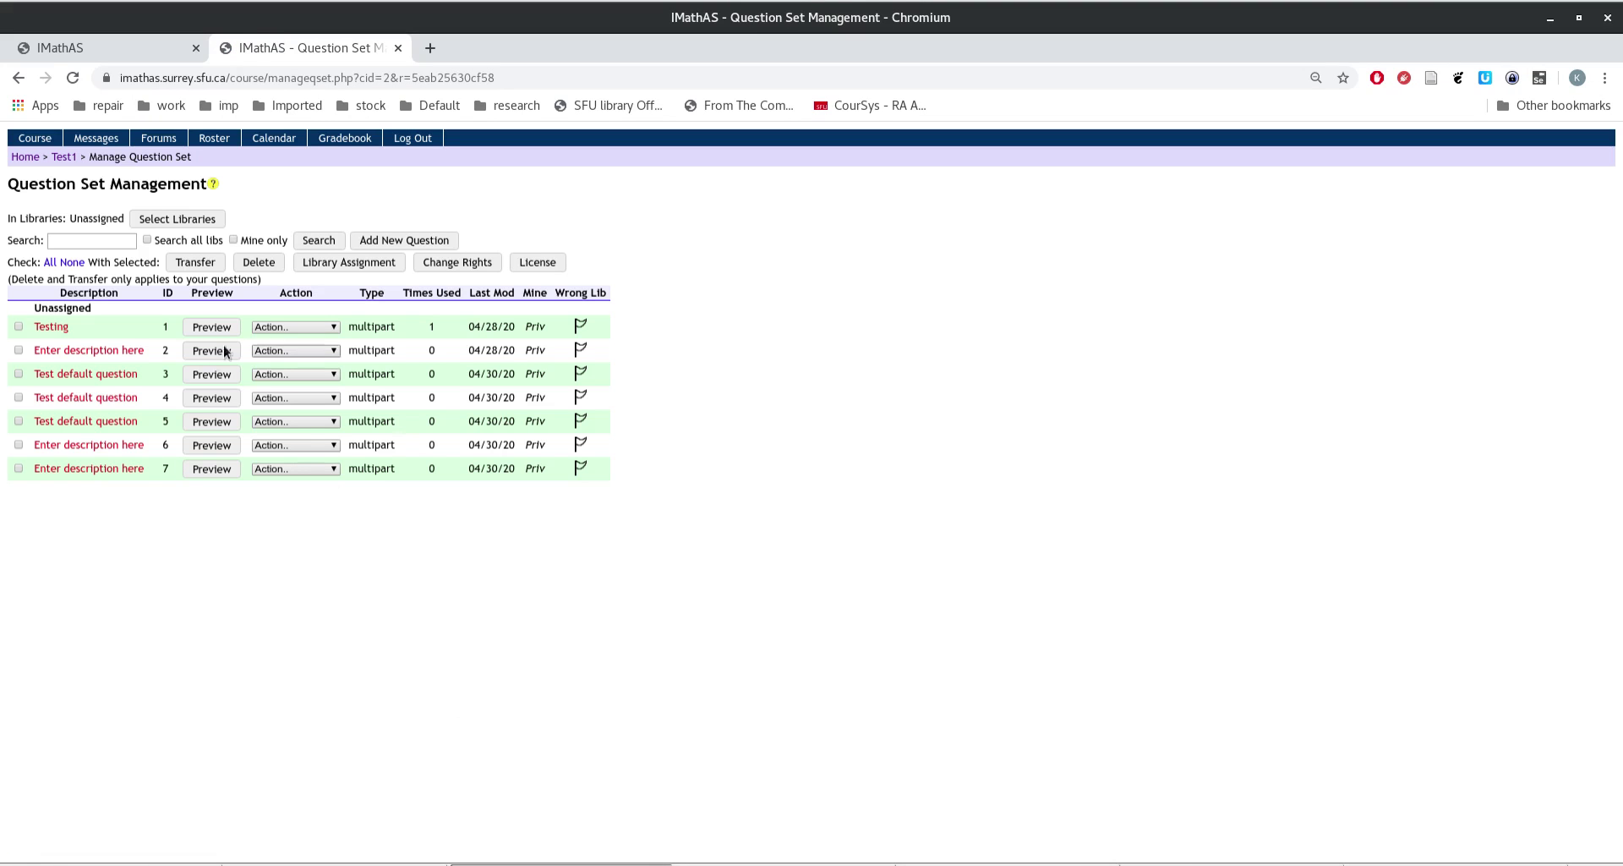
click(279, 375)
click(277, 375)
click(274, 372)
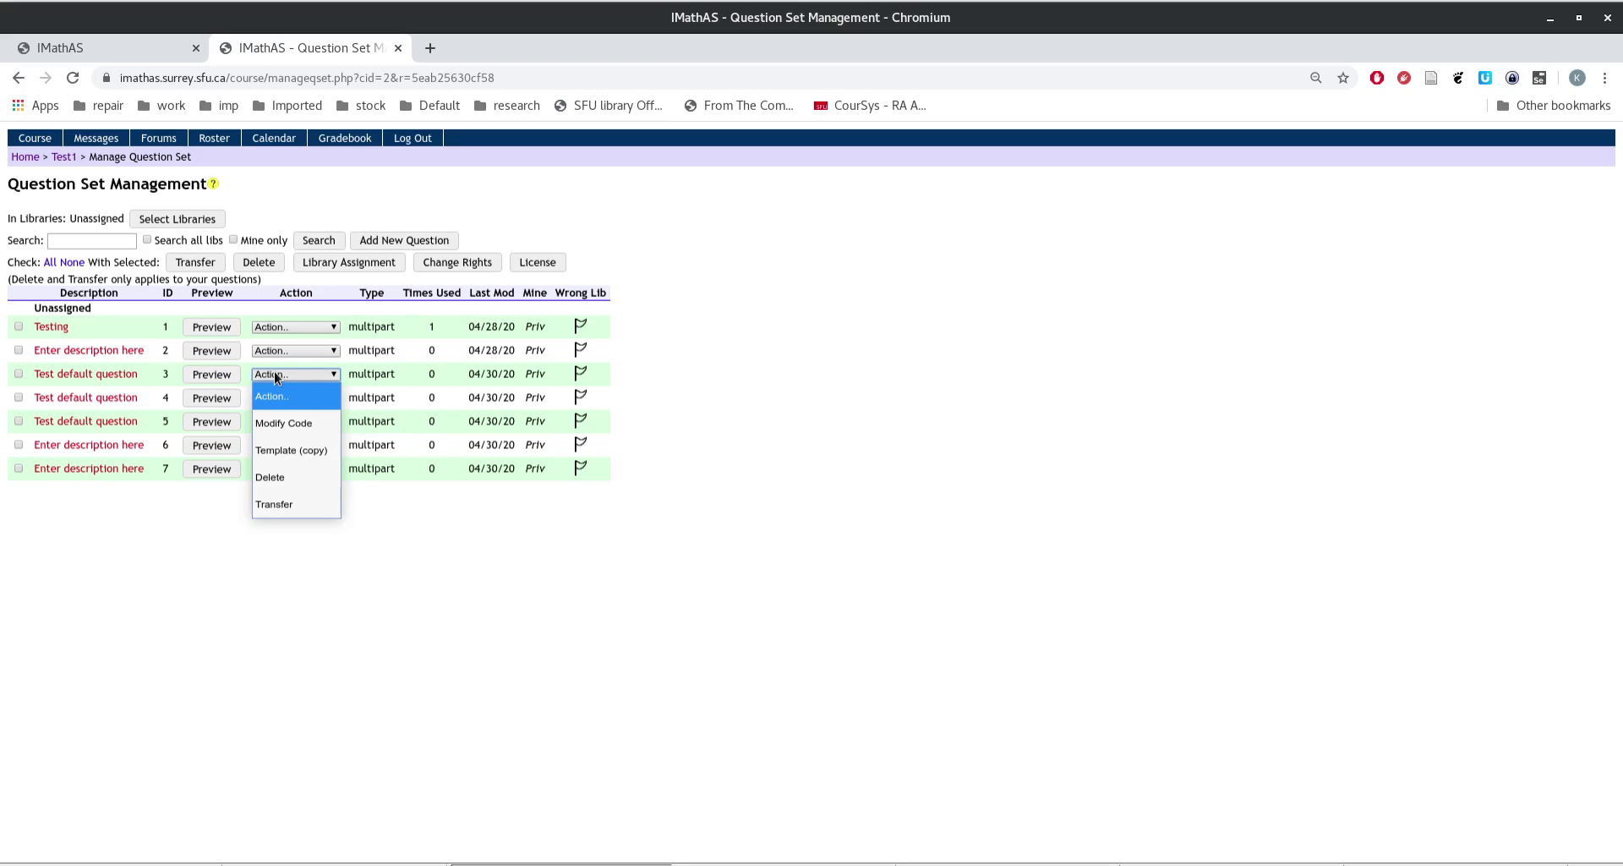
click(277, 424)
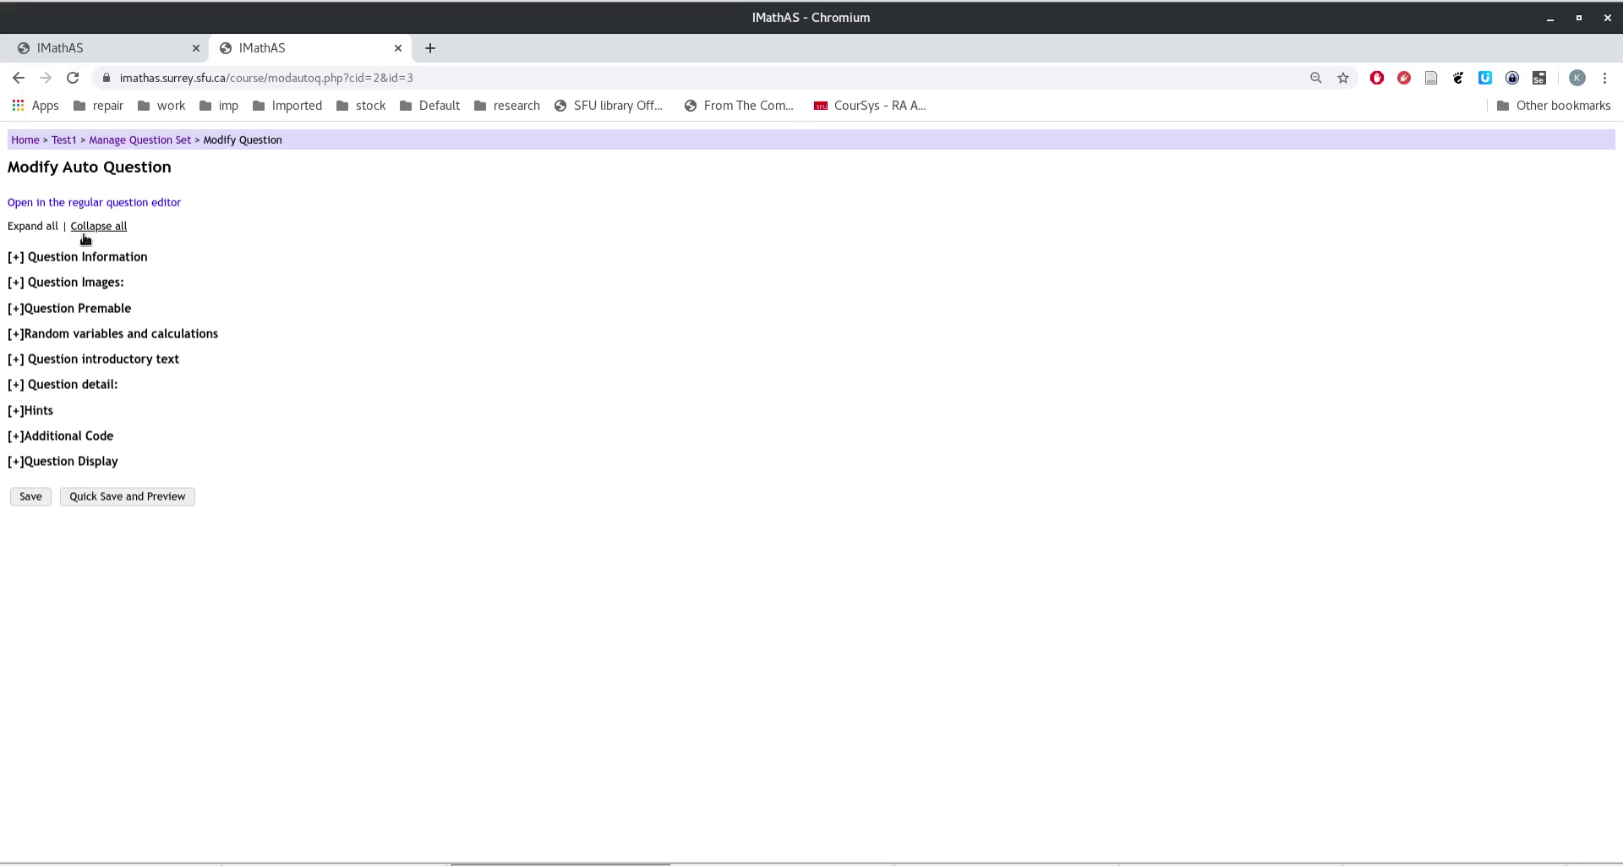
- Collapse and expand all sections of the question form, and display the code under Random variables and calculations
click(38, 226)
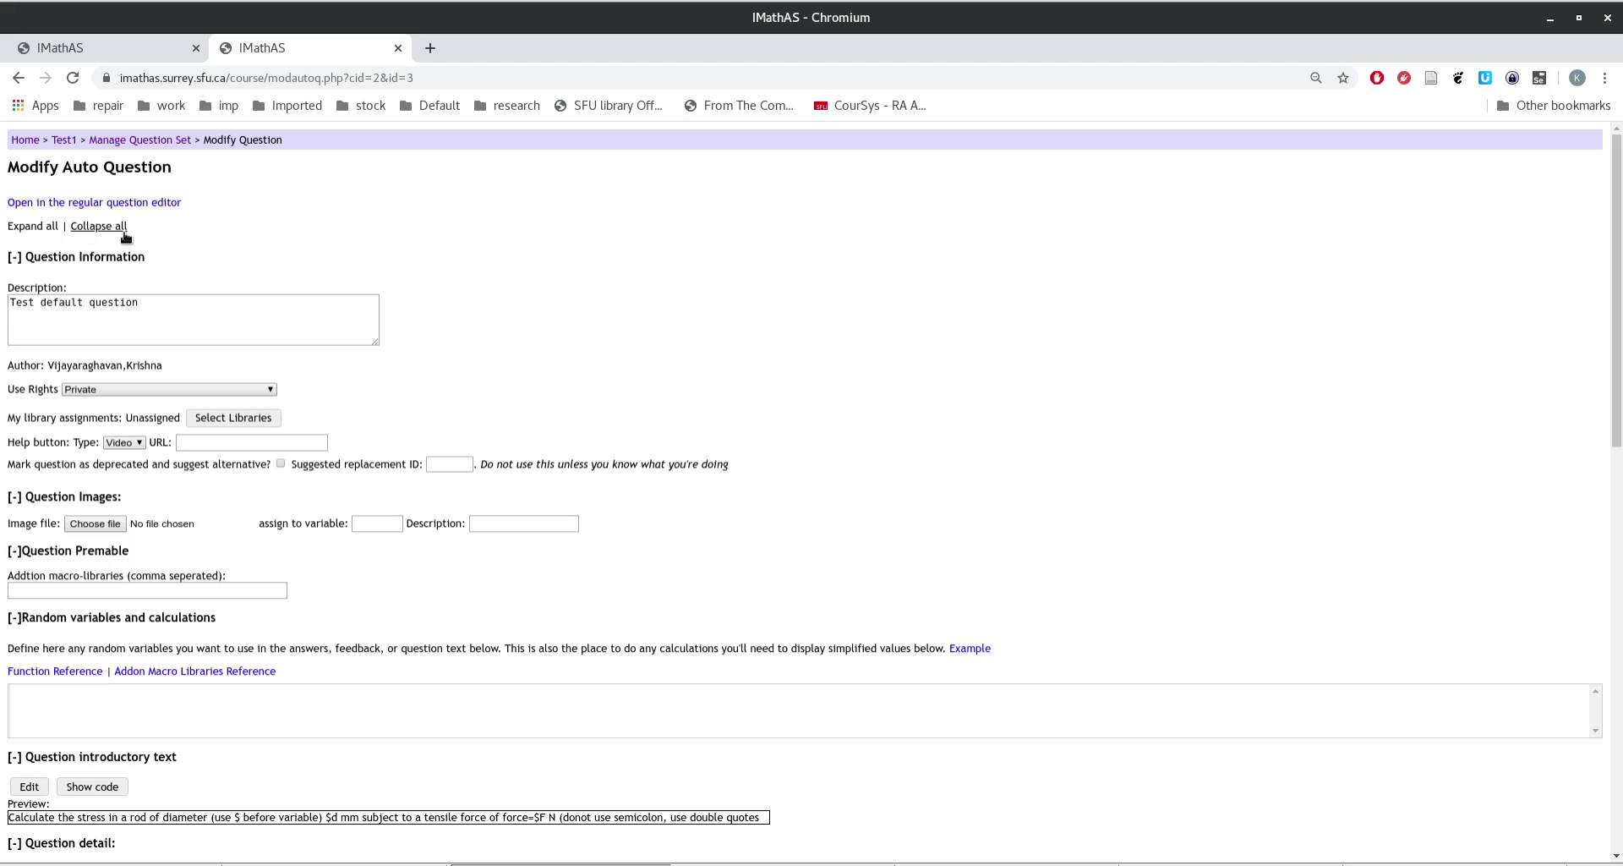
click(116, 226)
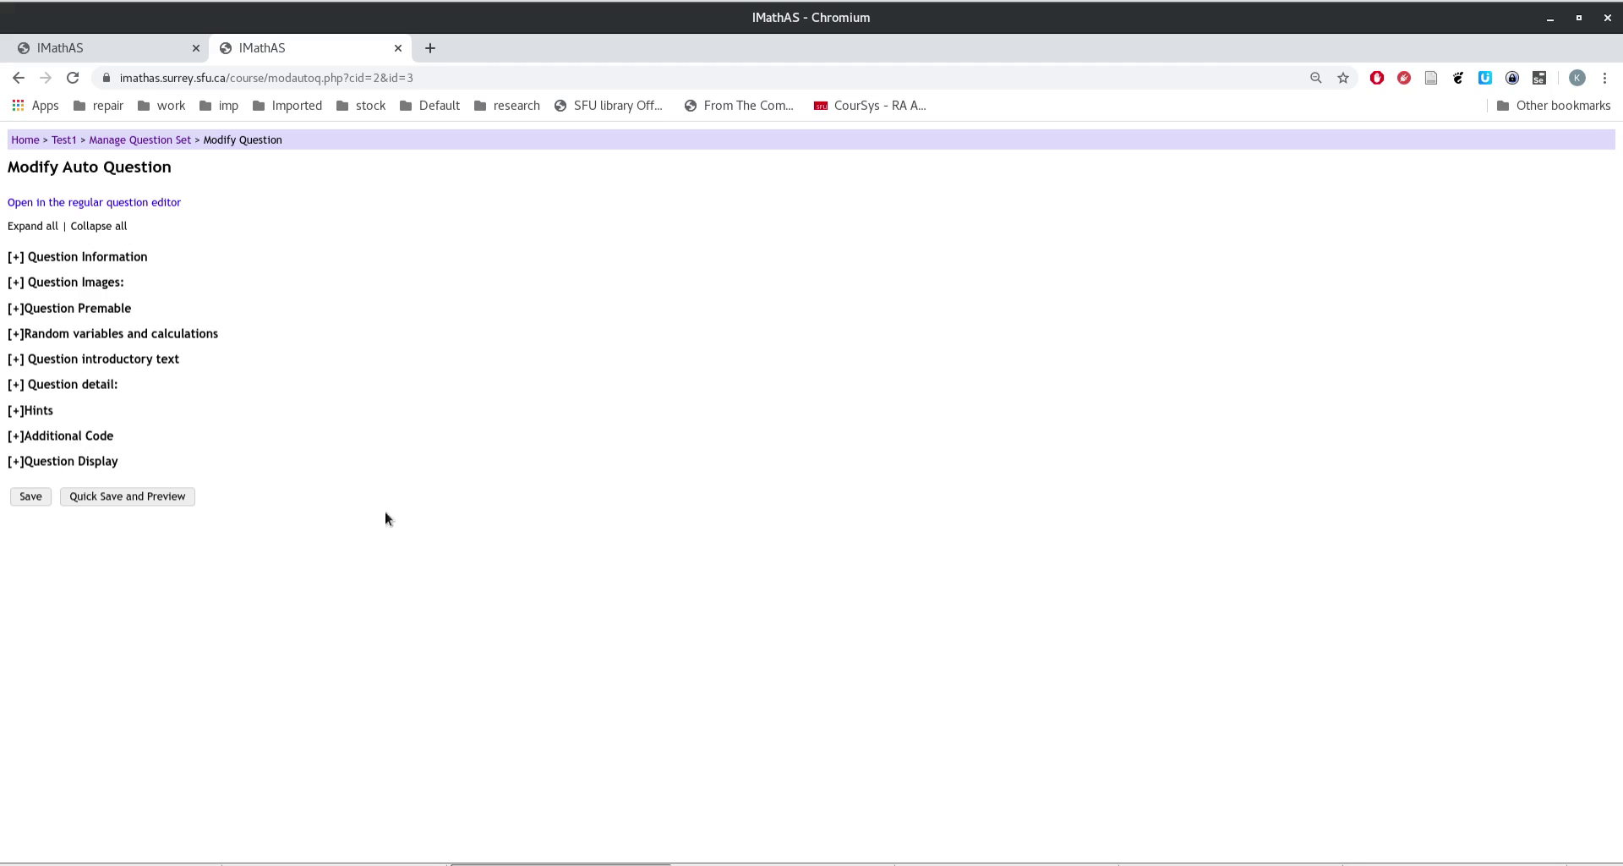
click(34, 226)
scroll(692, 384, down, 5)
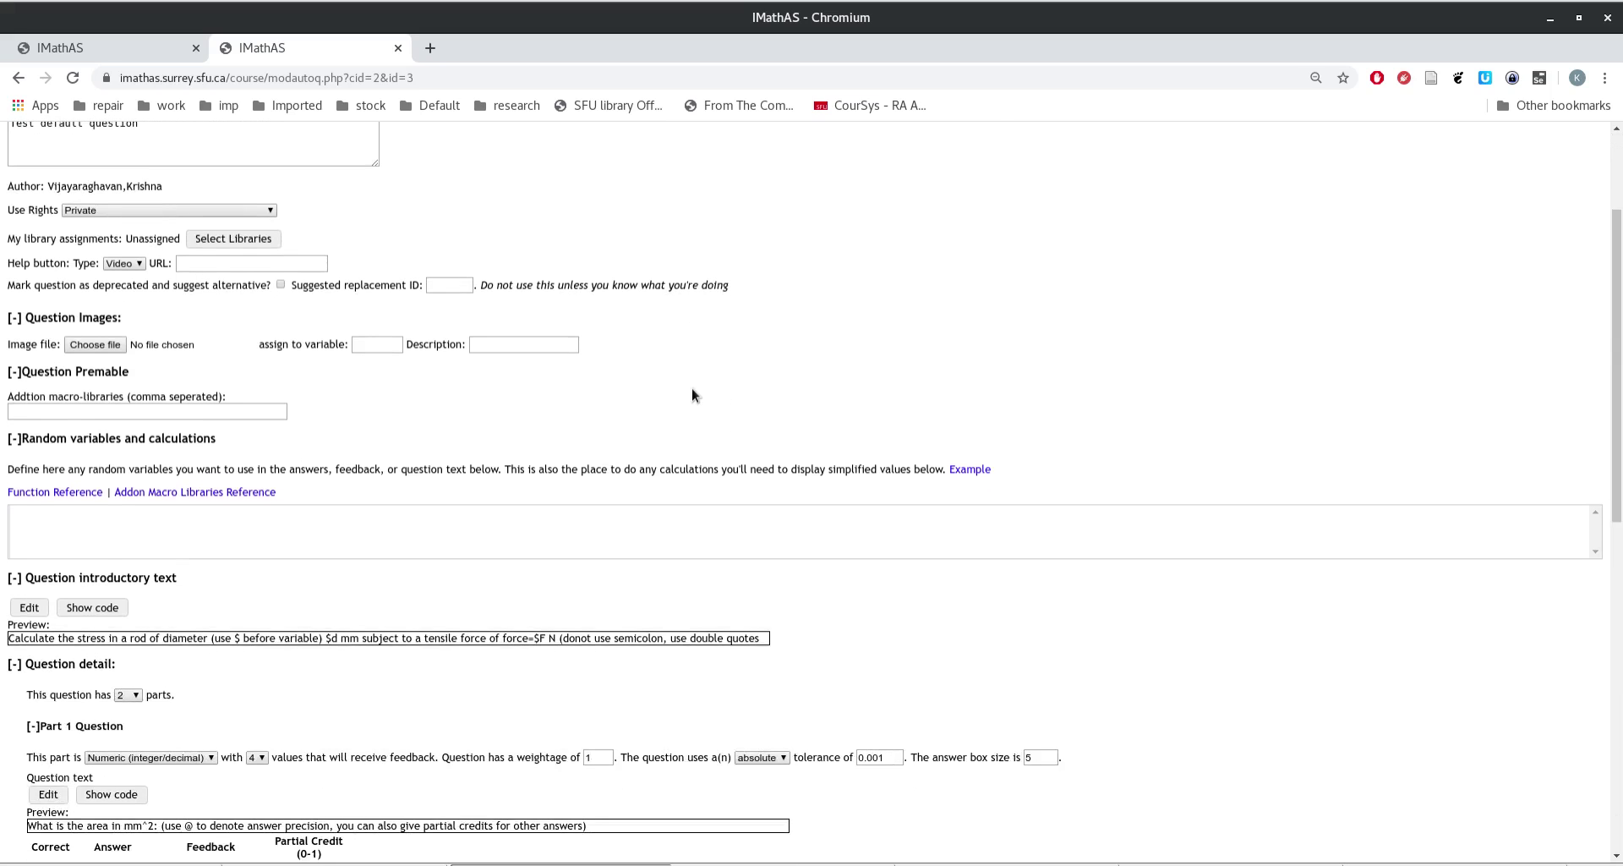
scroll(385, 426, down, 1)
scroll(463, 581, up, 2)
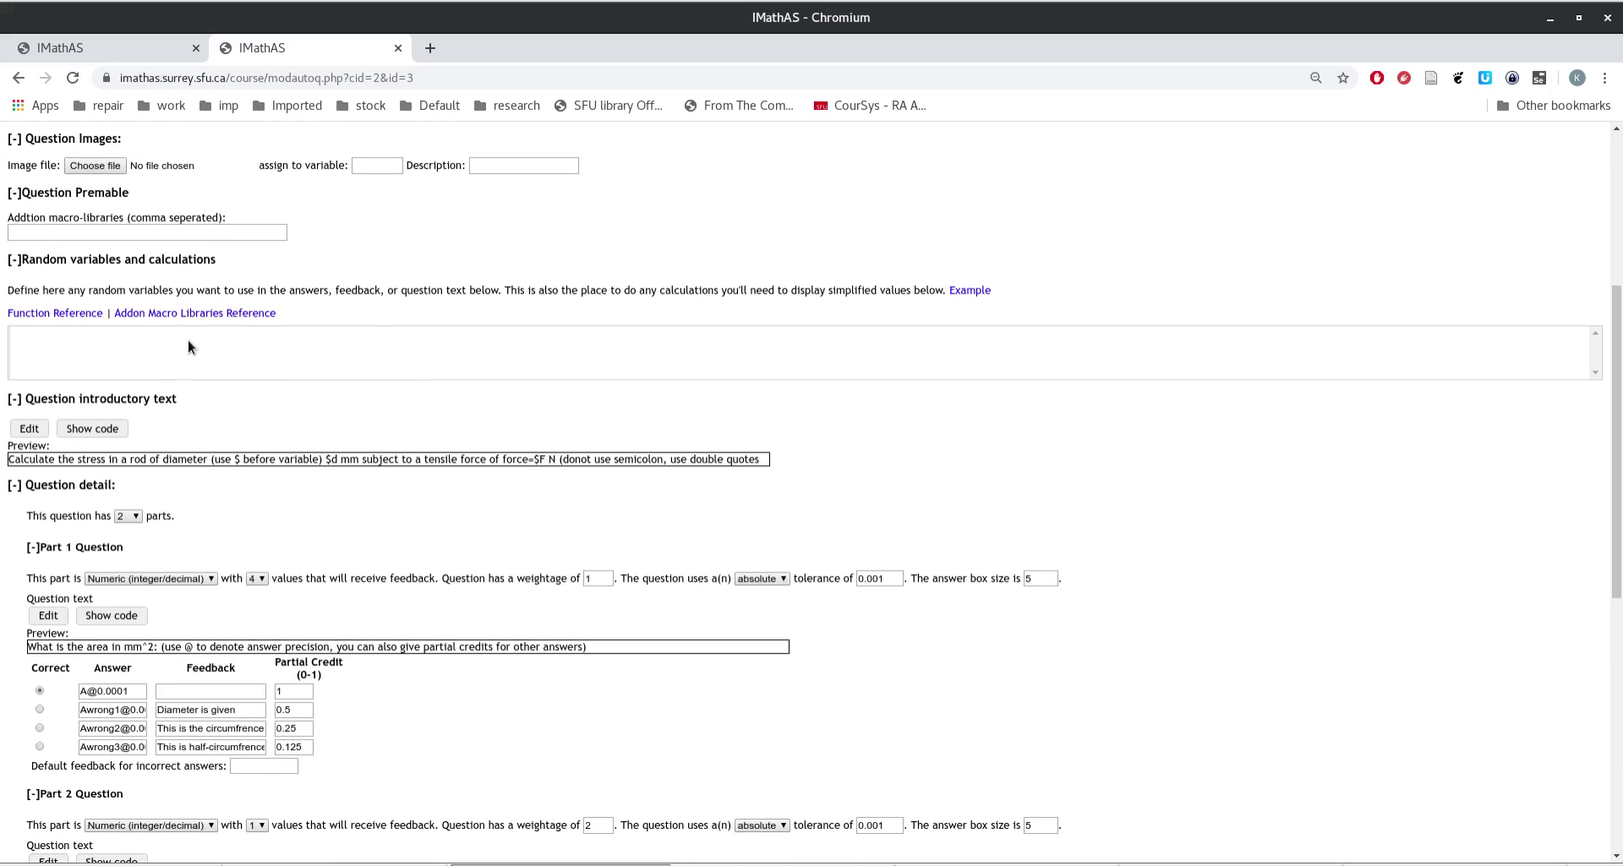
click(187, 340)
text(F=rand(10,100); d=rand(0.1,2,0.1); A=pi*d^2/4; Awrong1=pi*d^2; Awrong2=pi*d; Awrong3=pi*d/2; Sigma=F/A;)
click(199, 380)
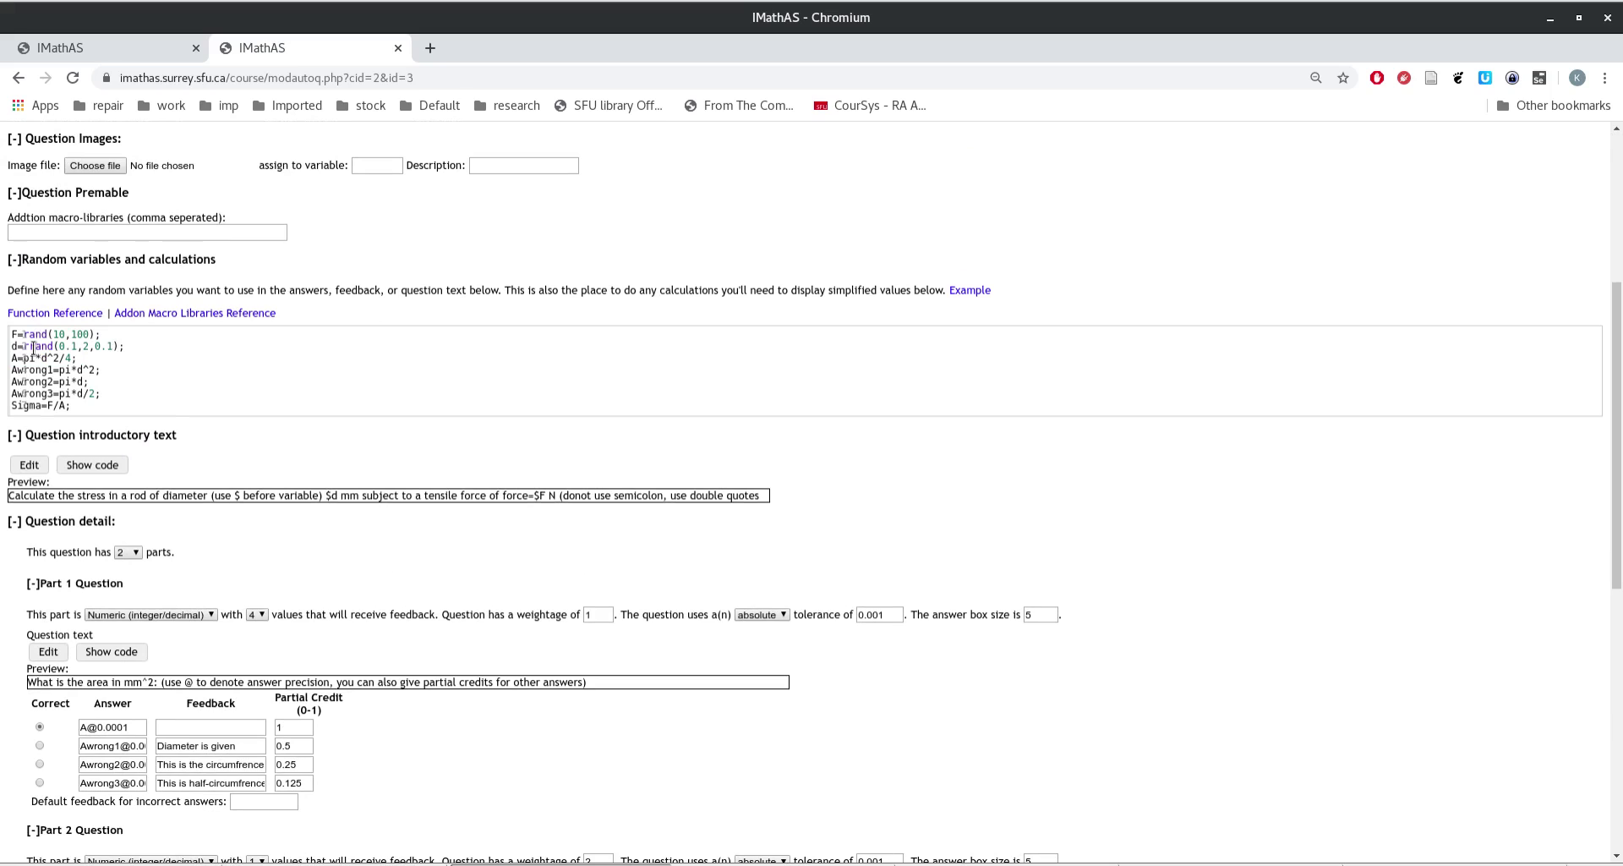
- Quick-save the question with a preview, and compare the previewed wording with the settings of its parts
scroll(674, 612, down, 3)
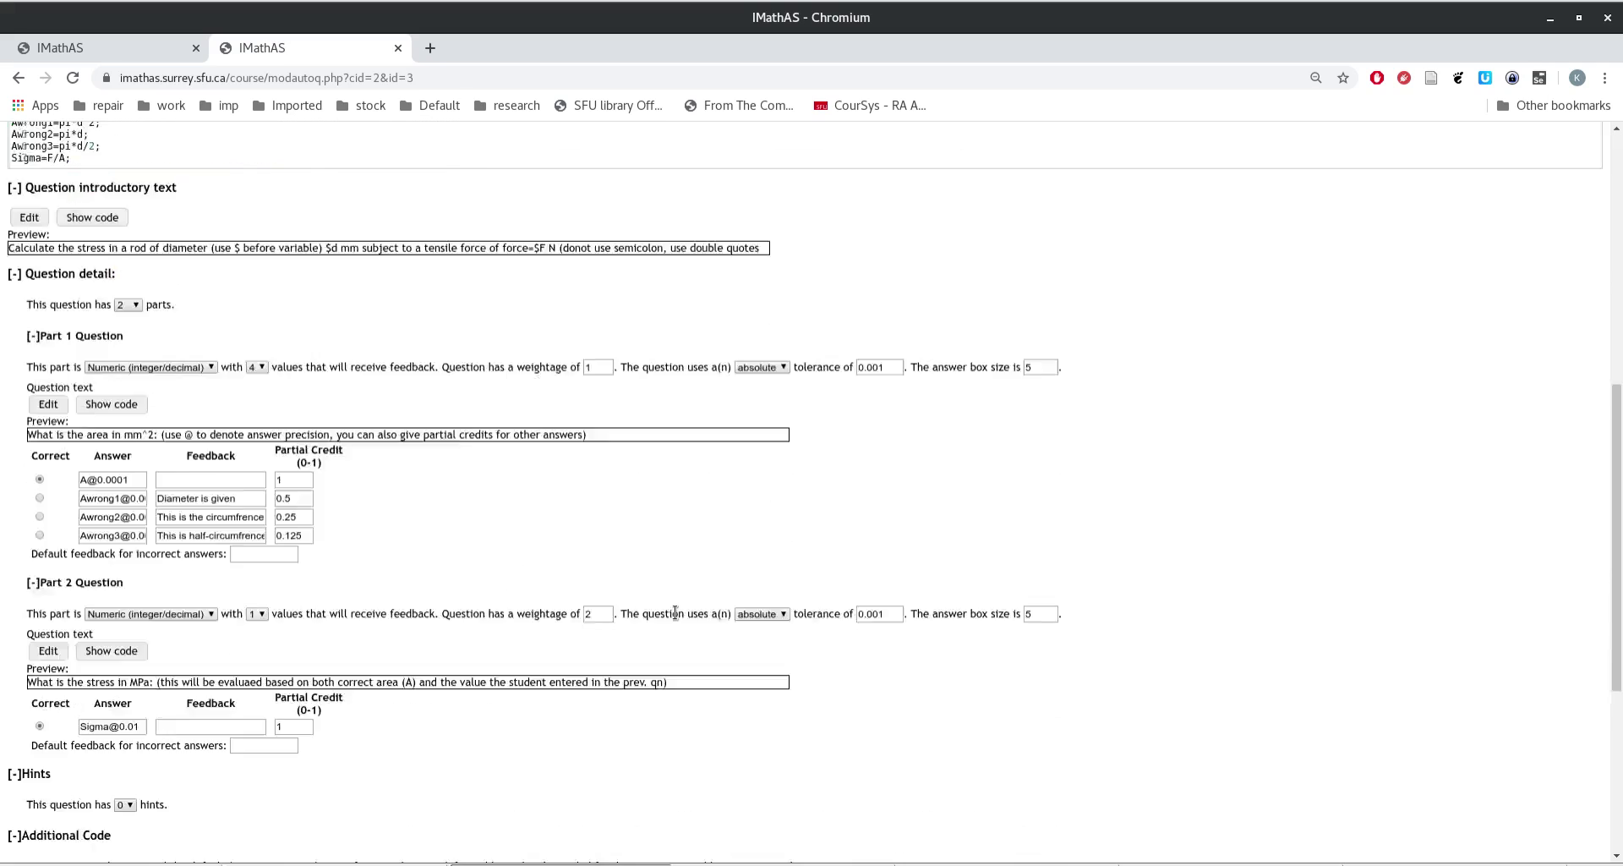
scroll(675, 612, down, 5)
click(153, 846)
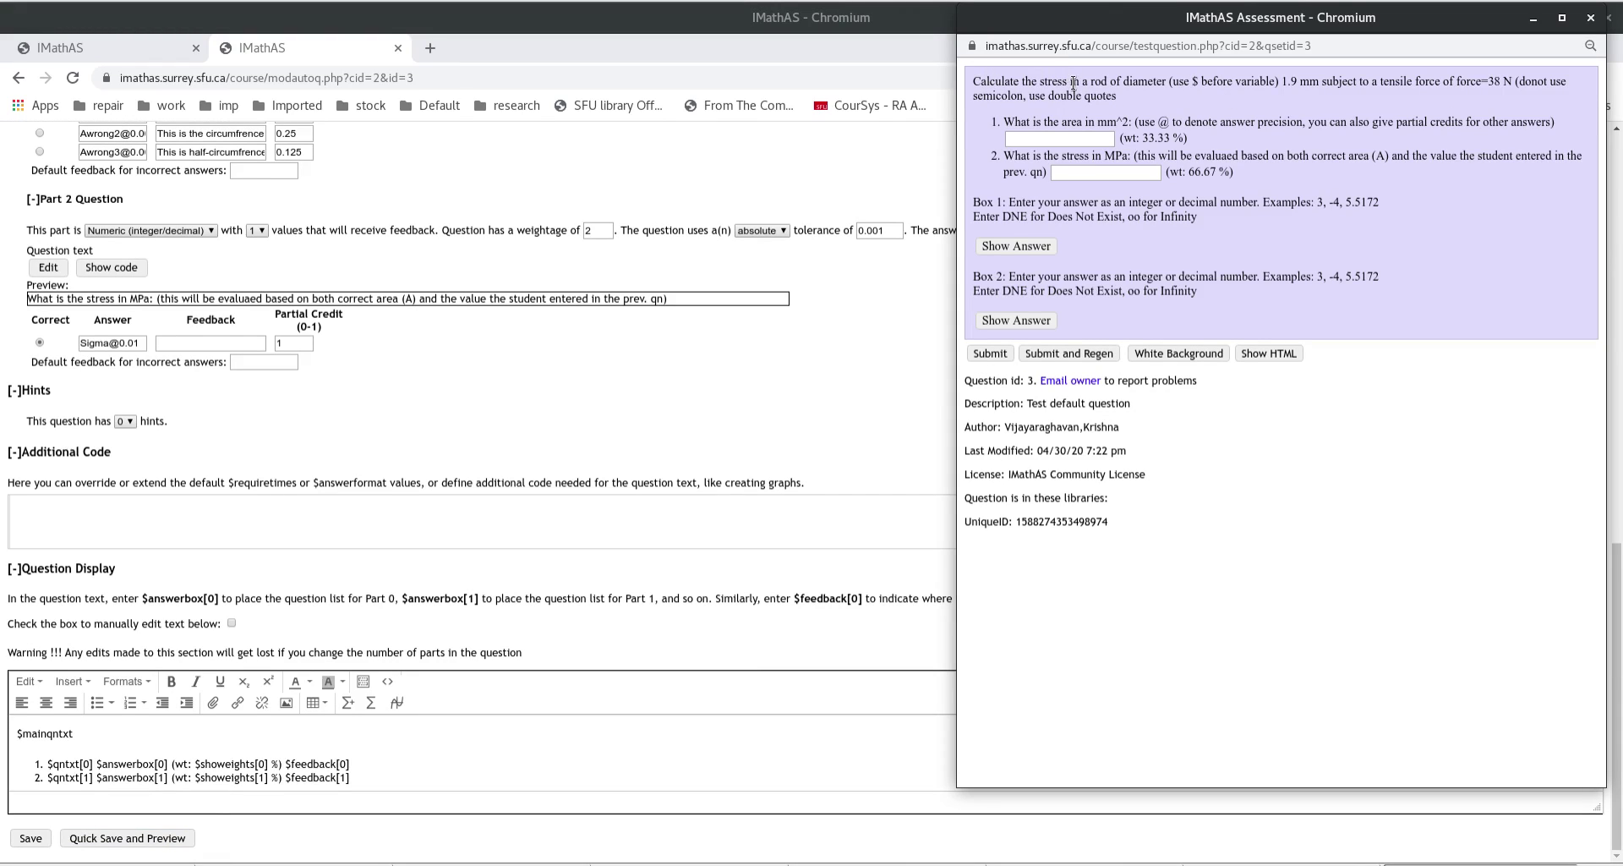
drag(1072, 80, 1174, 82)
scroll(687, 414, up, 3)
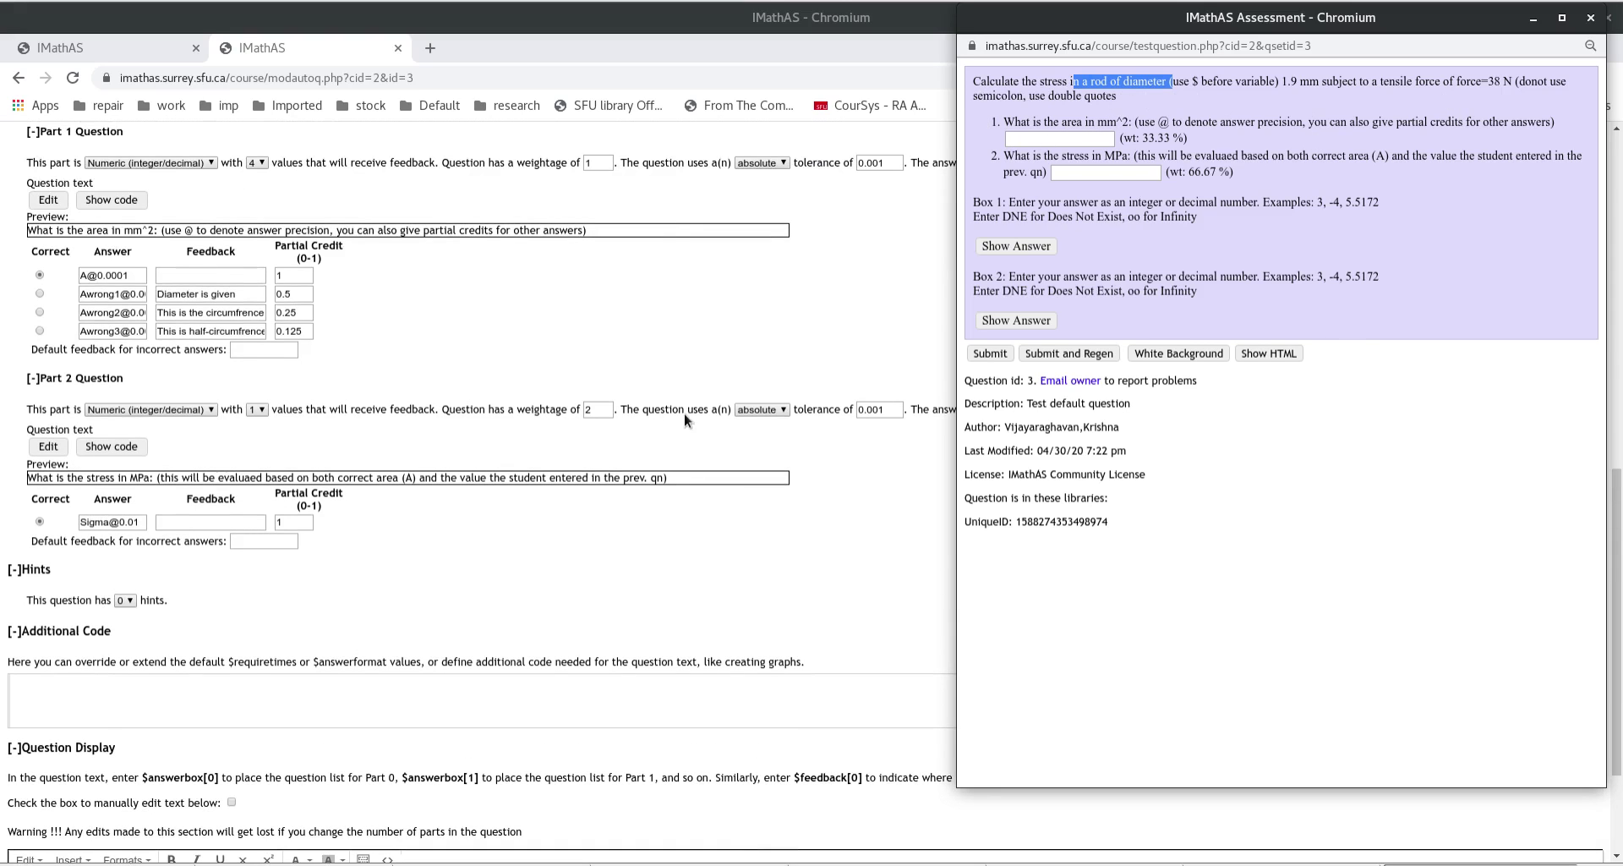
scroll(687, 418, down, 3)
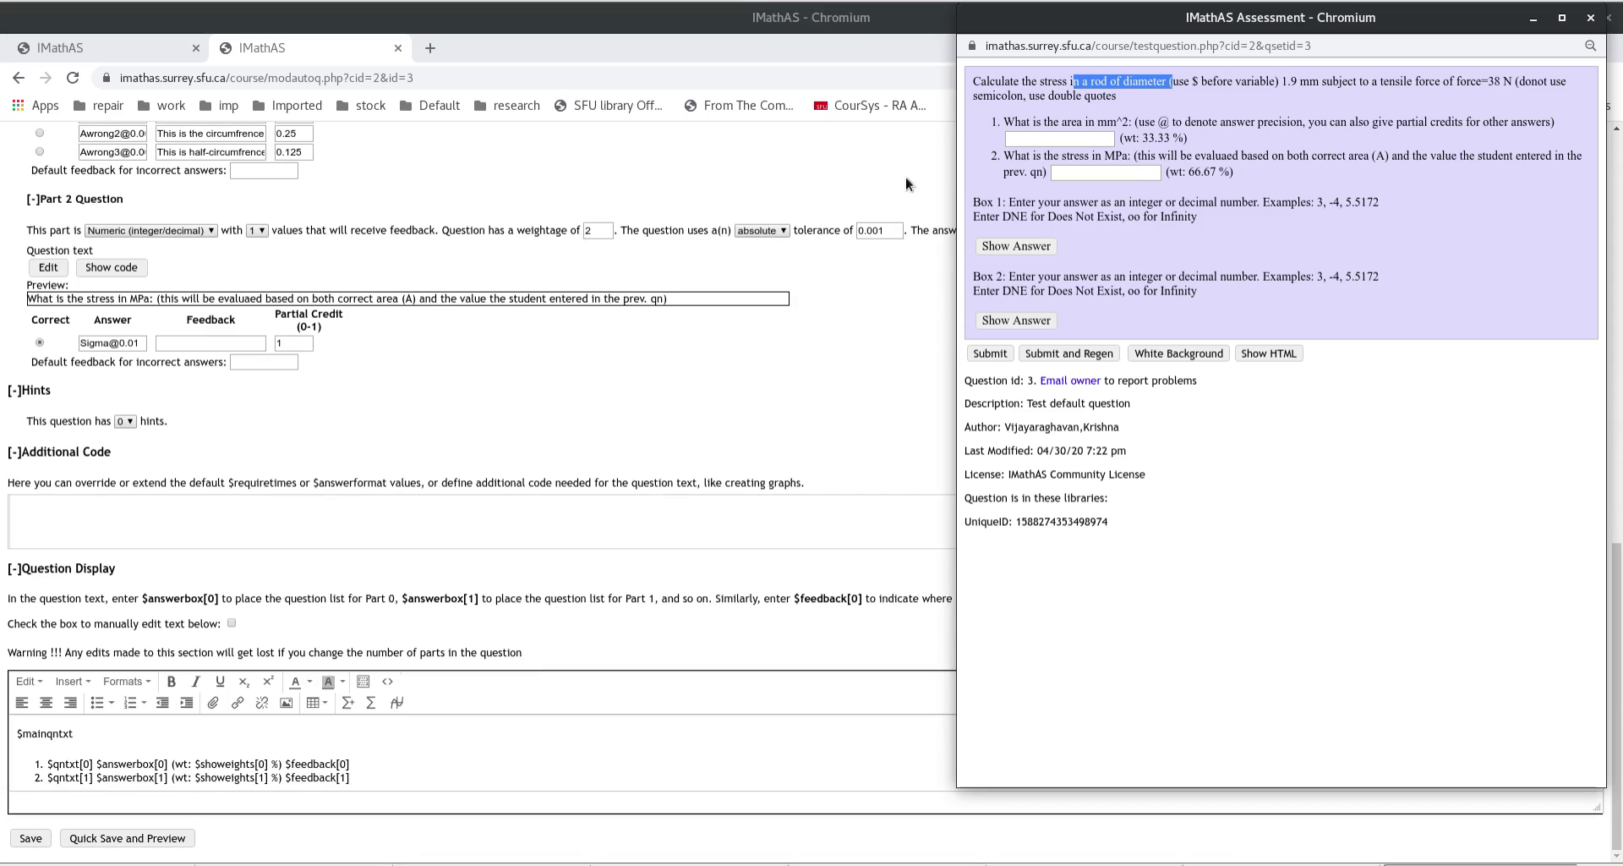
- Add "Hi" before $mainqntxt in the Question Display text and quick-save the question with a preview
click(48, 749)
click(100, 735)
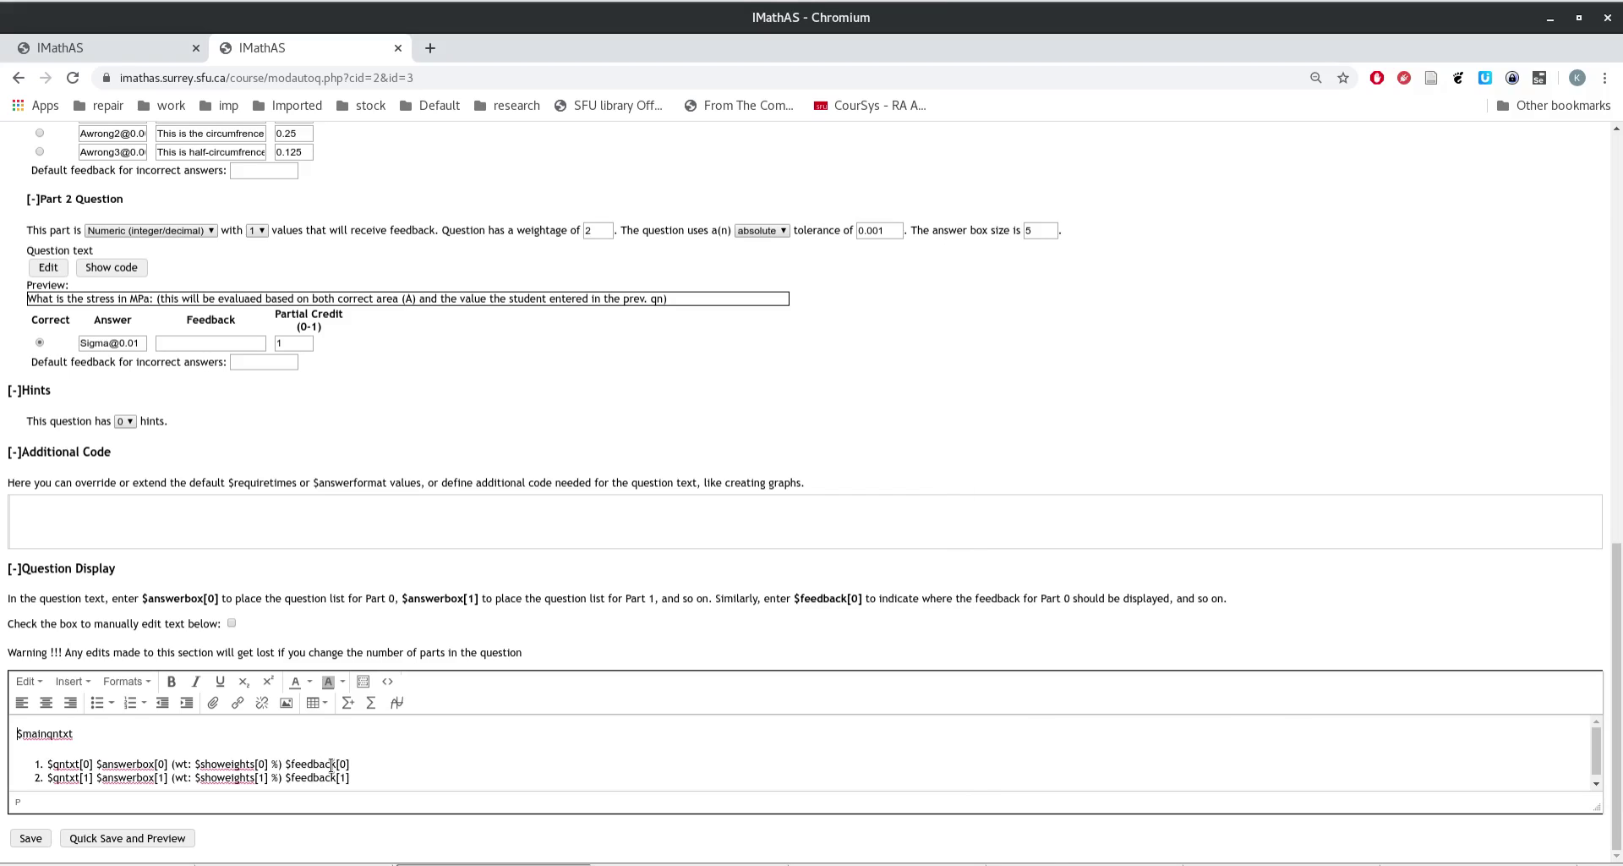
text(Hi)
click(127, 838)
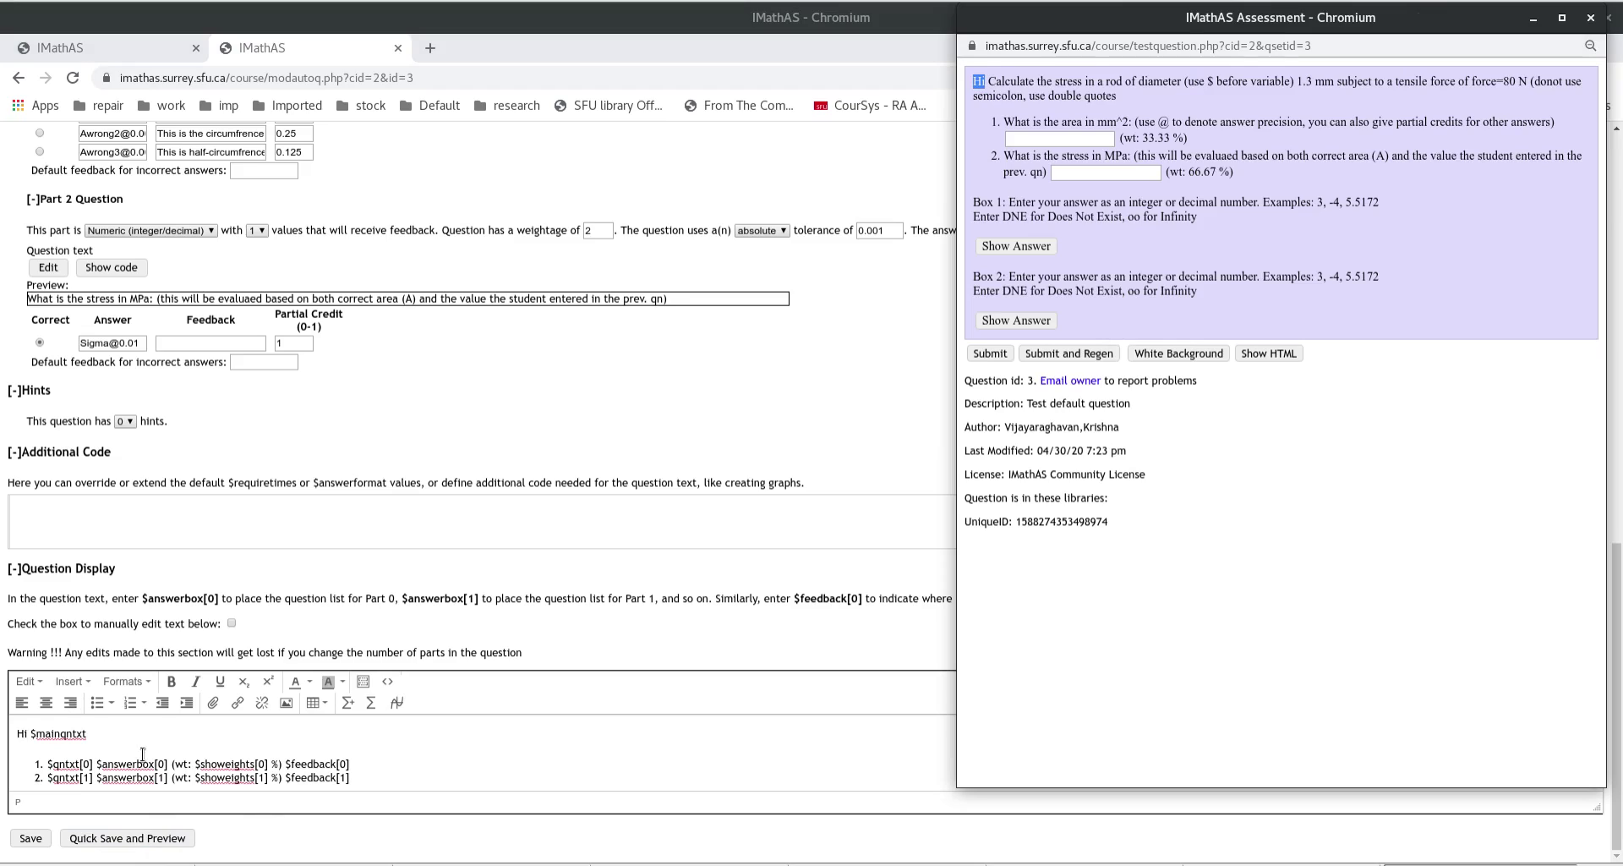
- Enable manual editing of the Question Display text, disable it again, and highlight the mainqntxt variable name
click(232, 623)
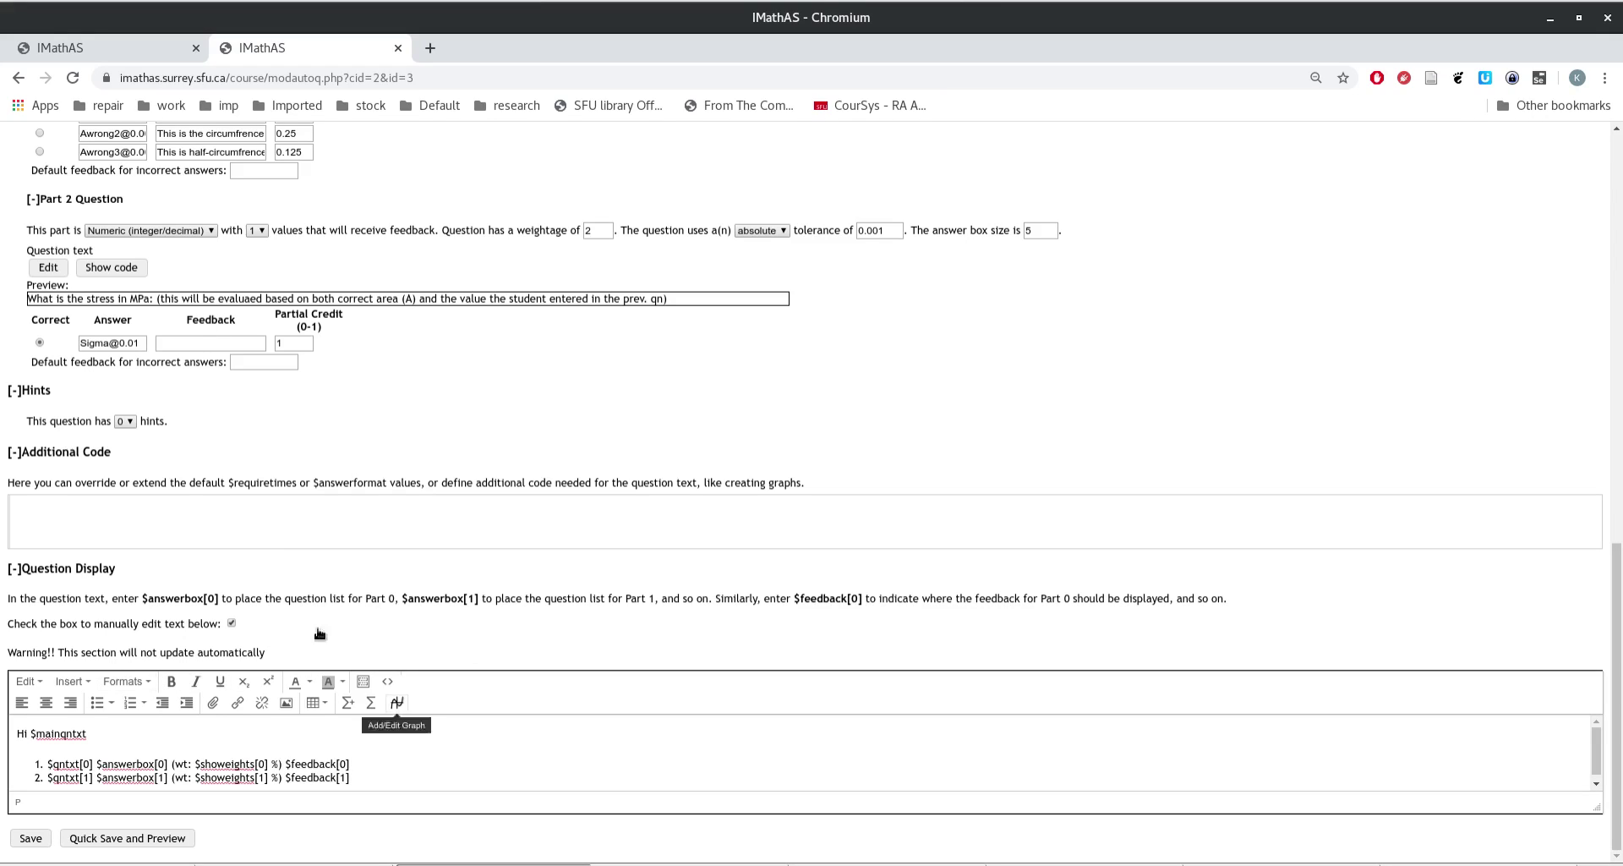
click(230, 623)
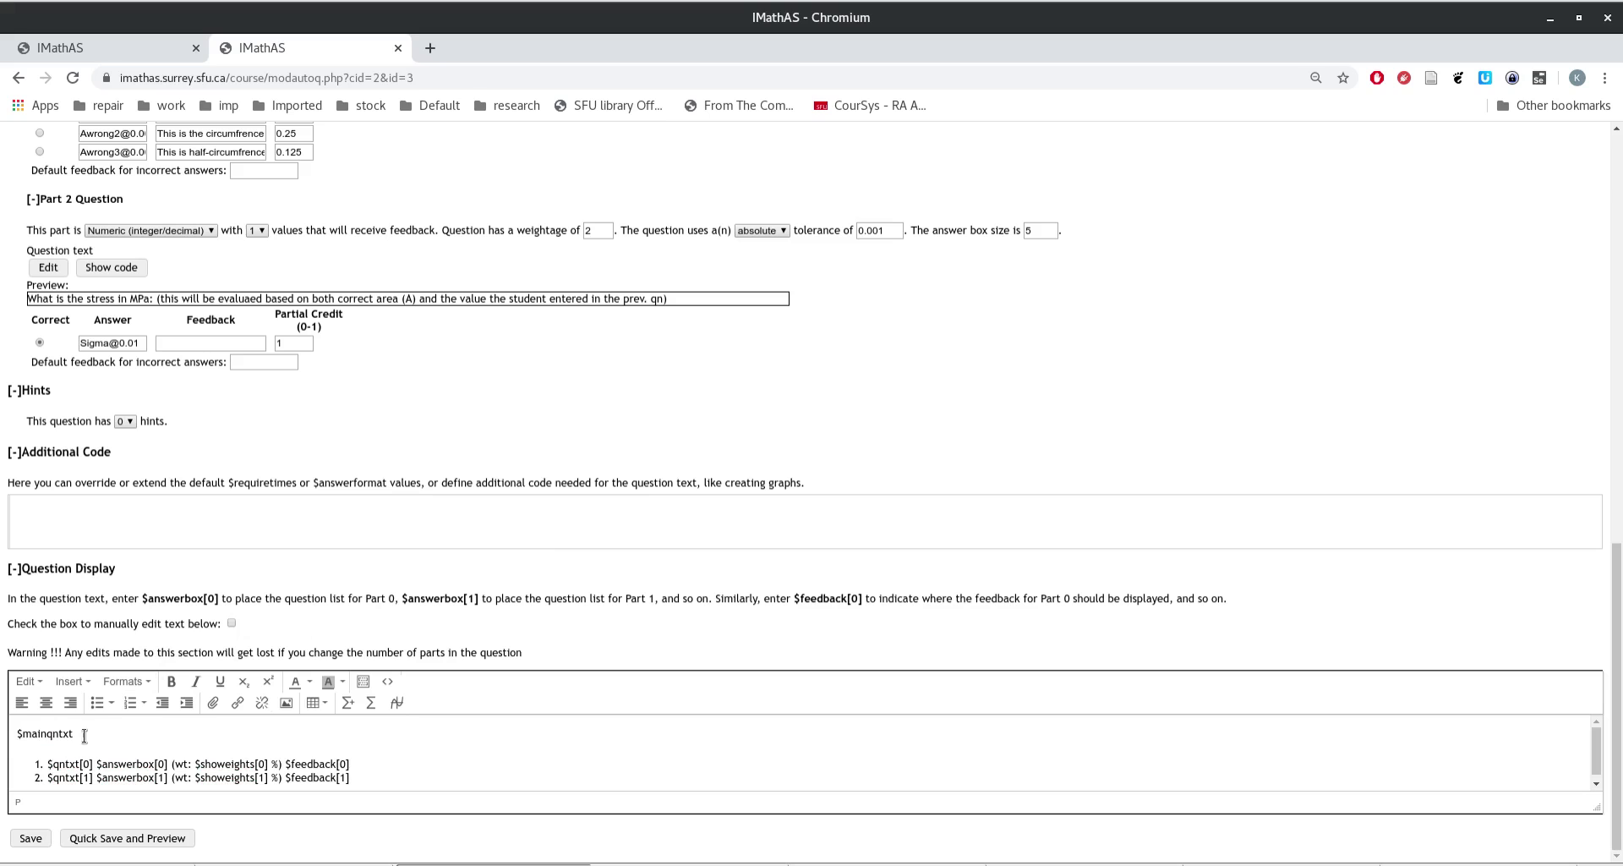
double_click(51, 733)
- Examine the question introductory text that feeds $mainqntxt and highlight its diameter variable $d
scroll(257, 428, up, 5)
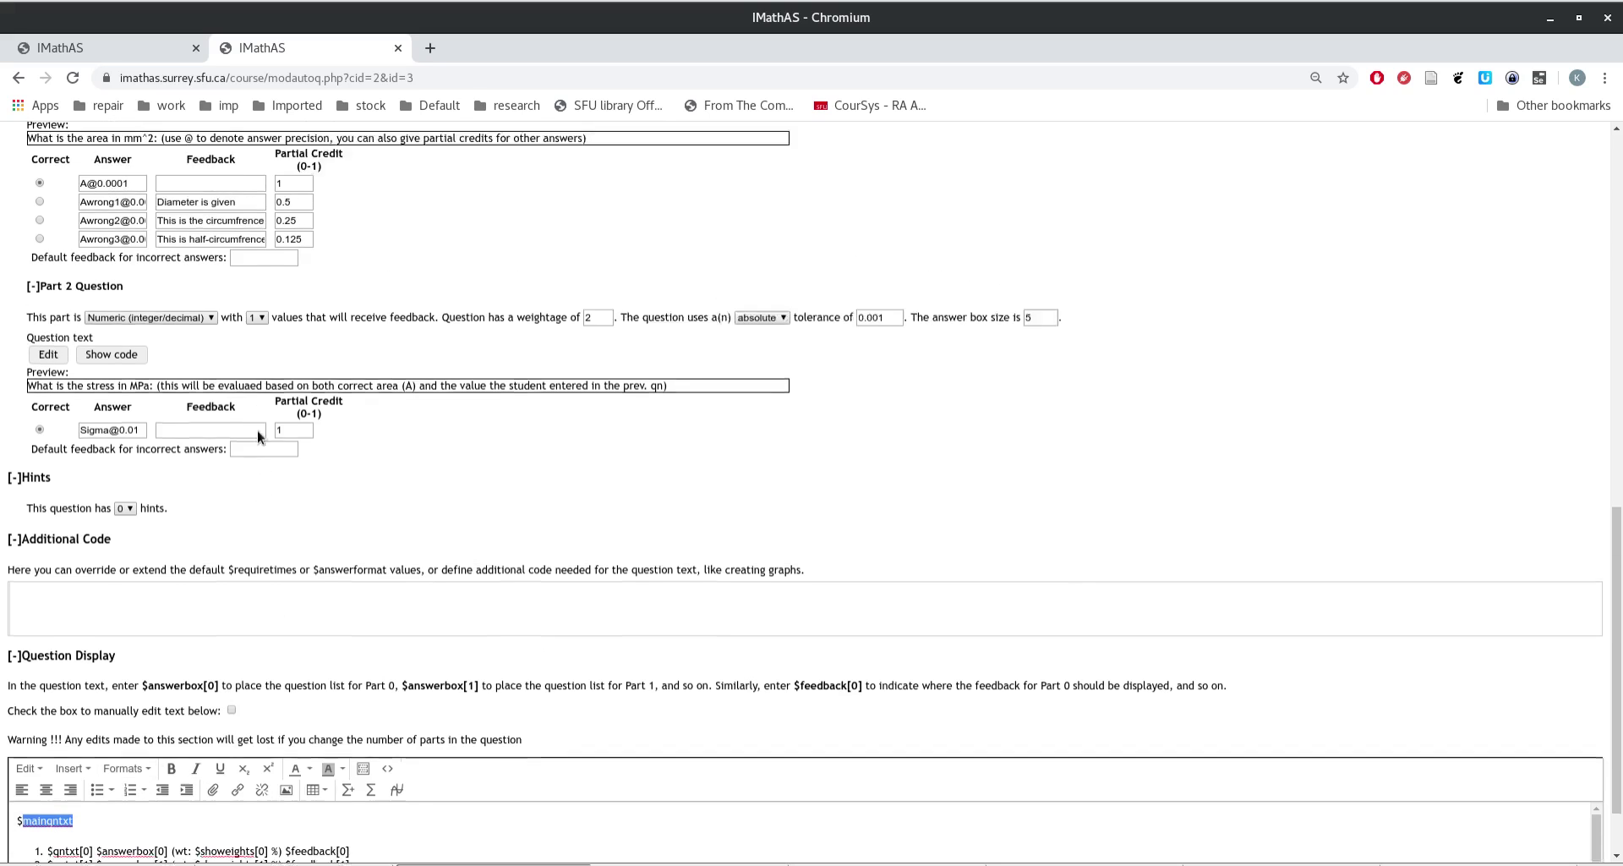
scroll(125, 524, down, 4)
scroll(124, 524, up, 8)
scroll(124, 524, down, 3)
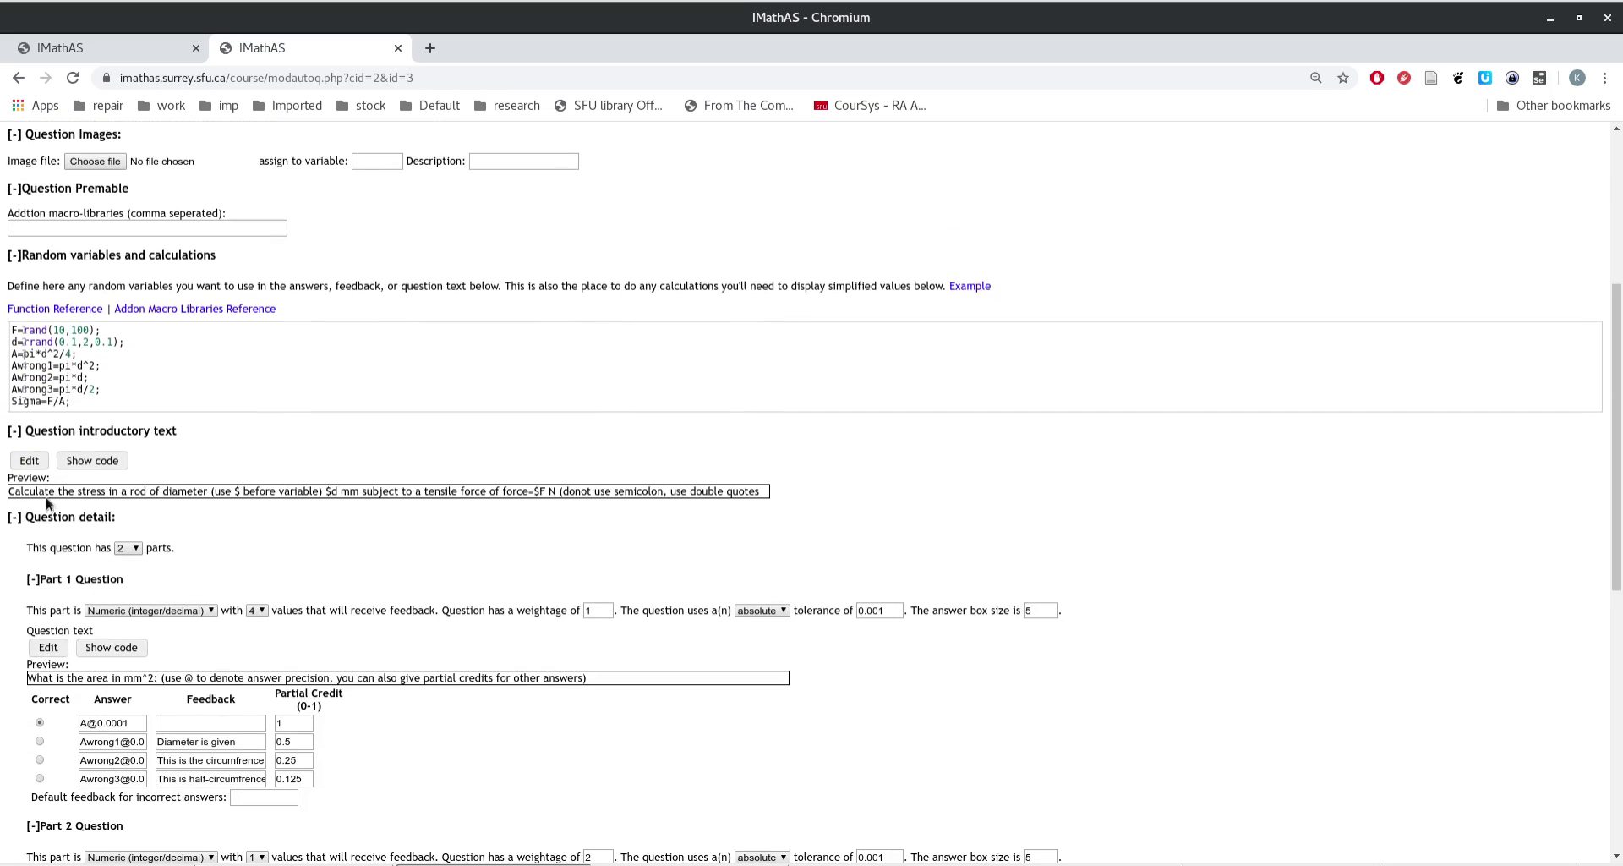
triple_click(44, 491)
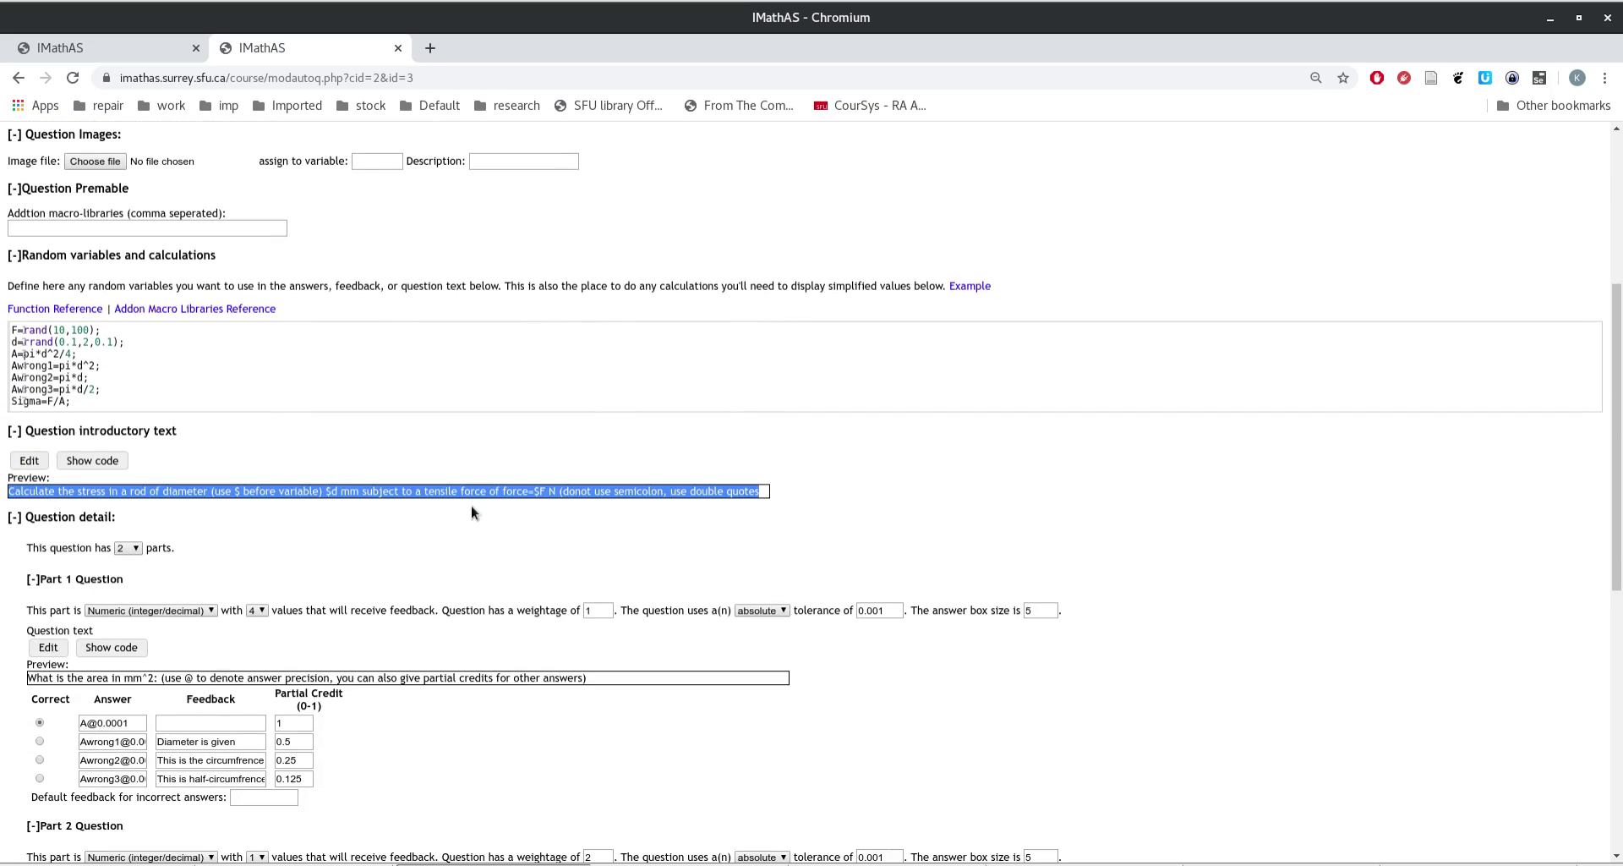
drag(327, 491, 332, 491)
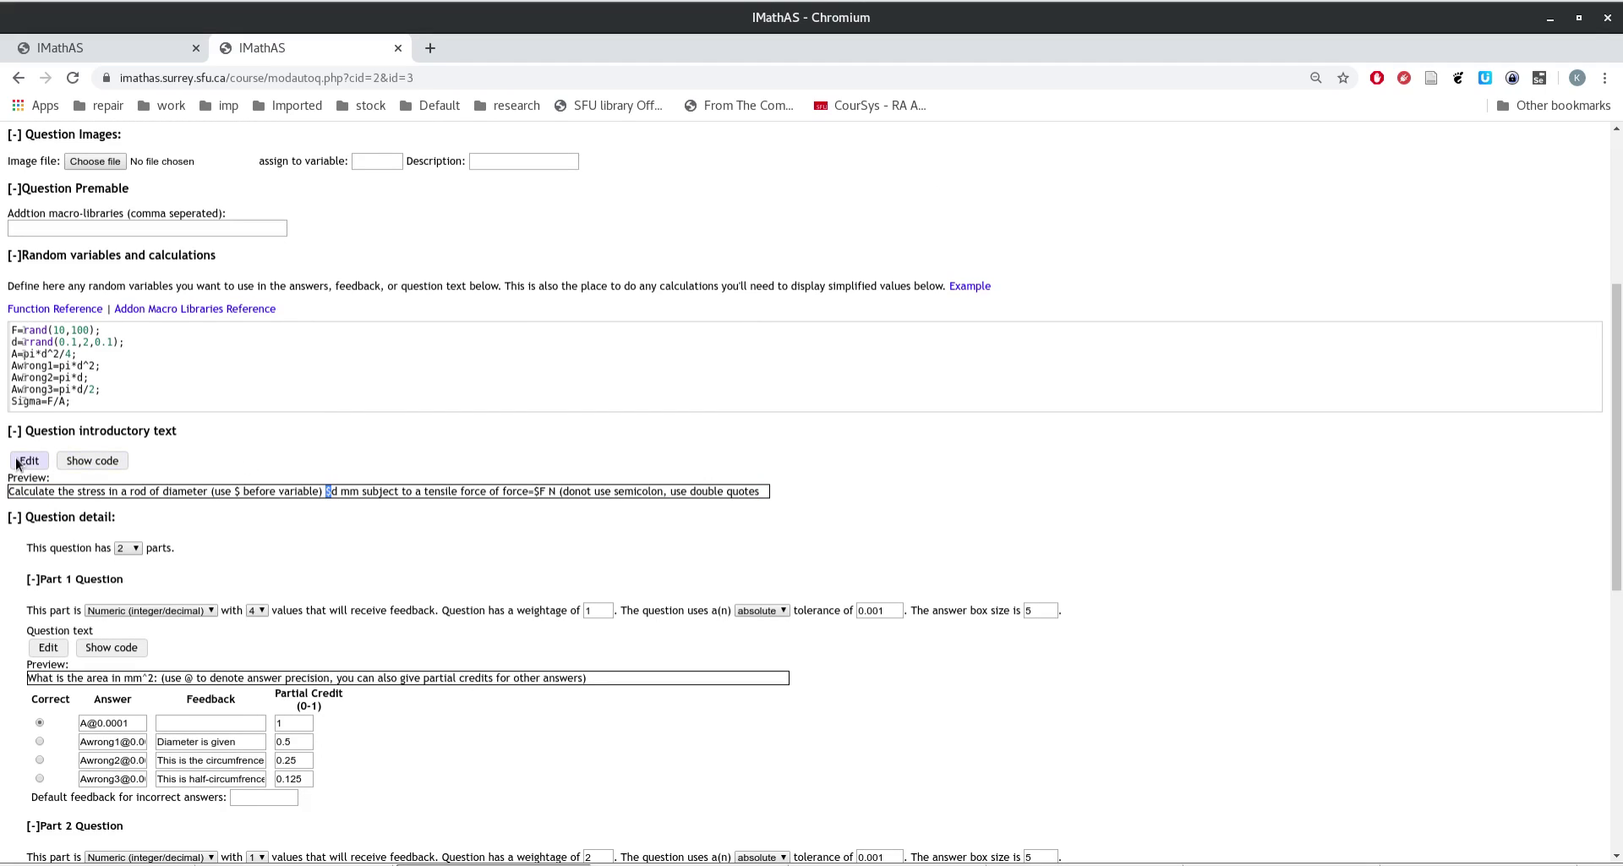
- Show the code of the question introductory text and select its full contents
click(103, 460)
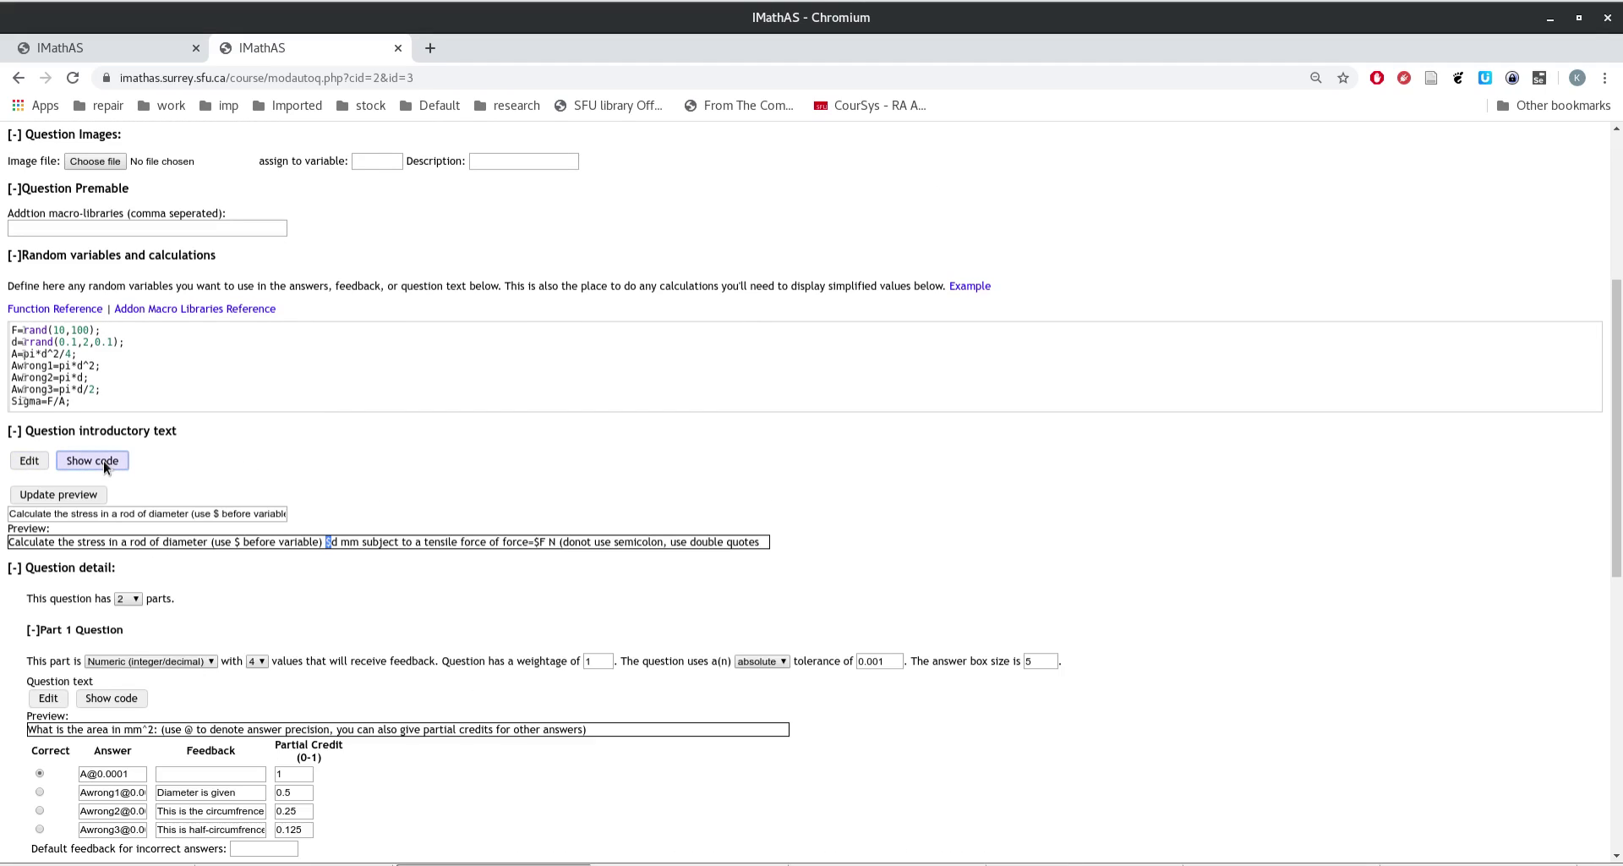
triple_click(103, 514)
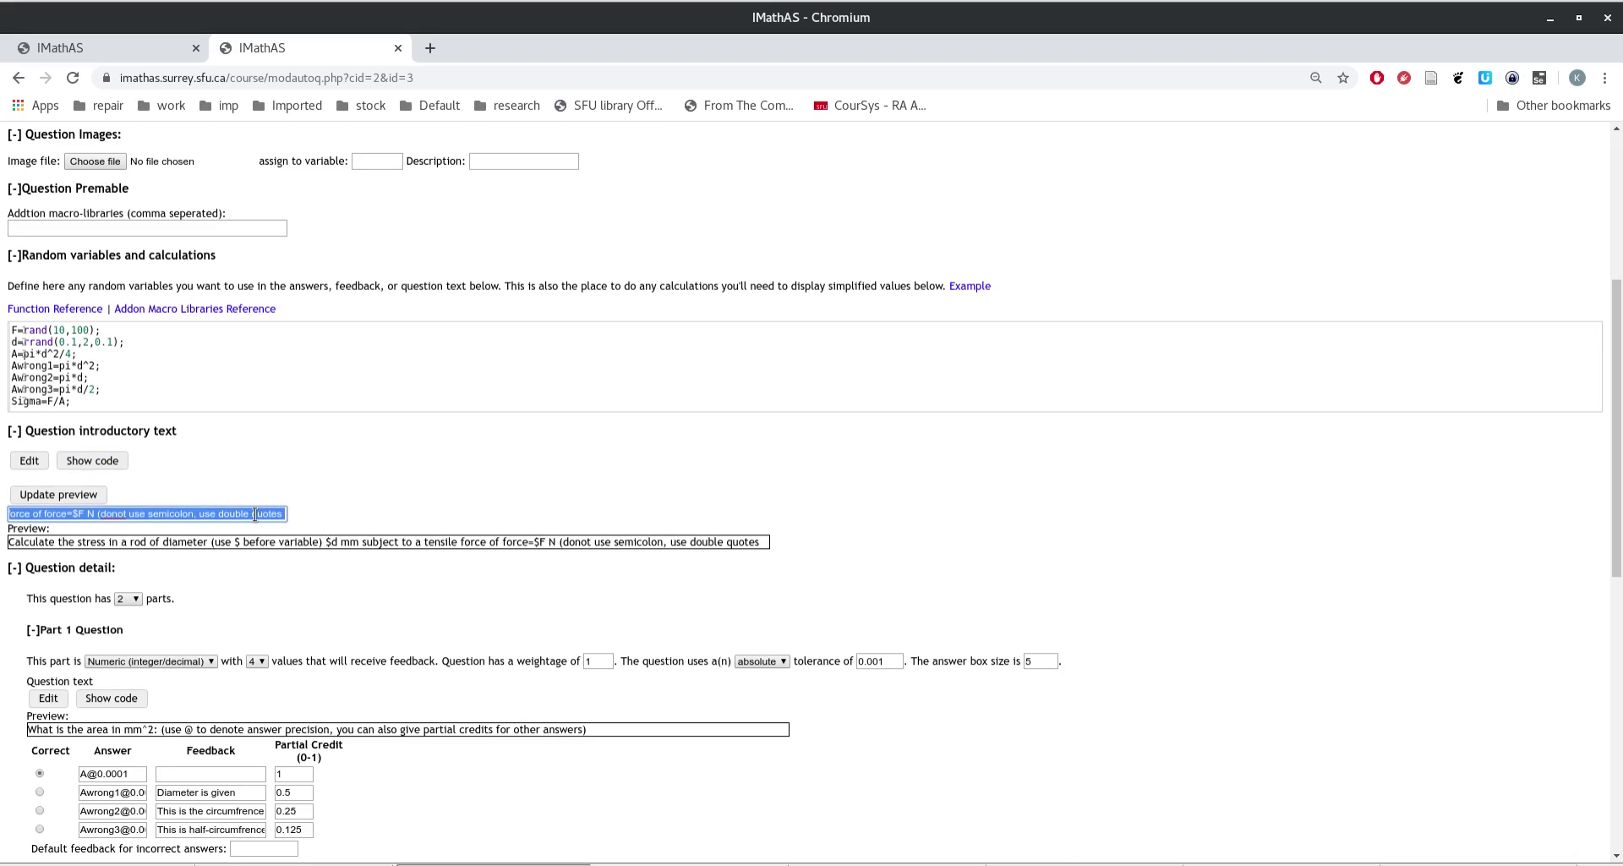
- Open the introductory text for rich-text editing, add a blank line at its end, and review the insert and format options
click(23, 462)
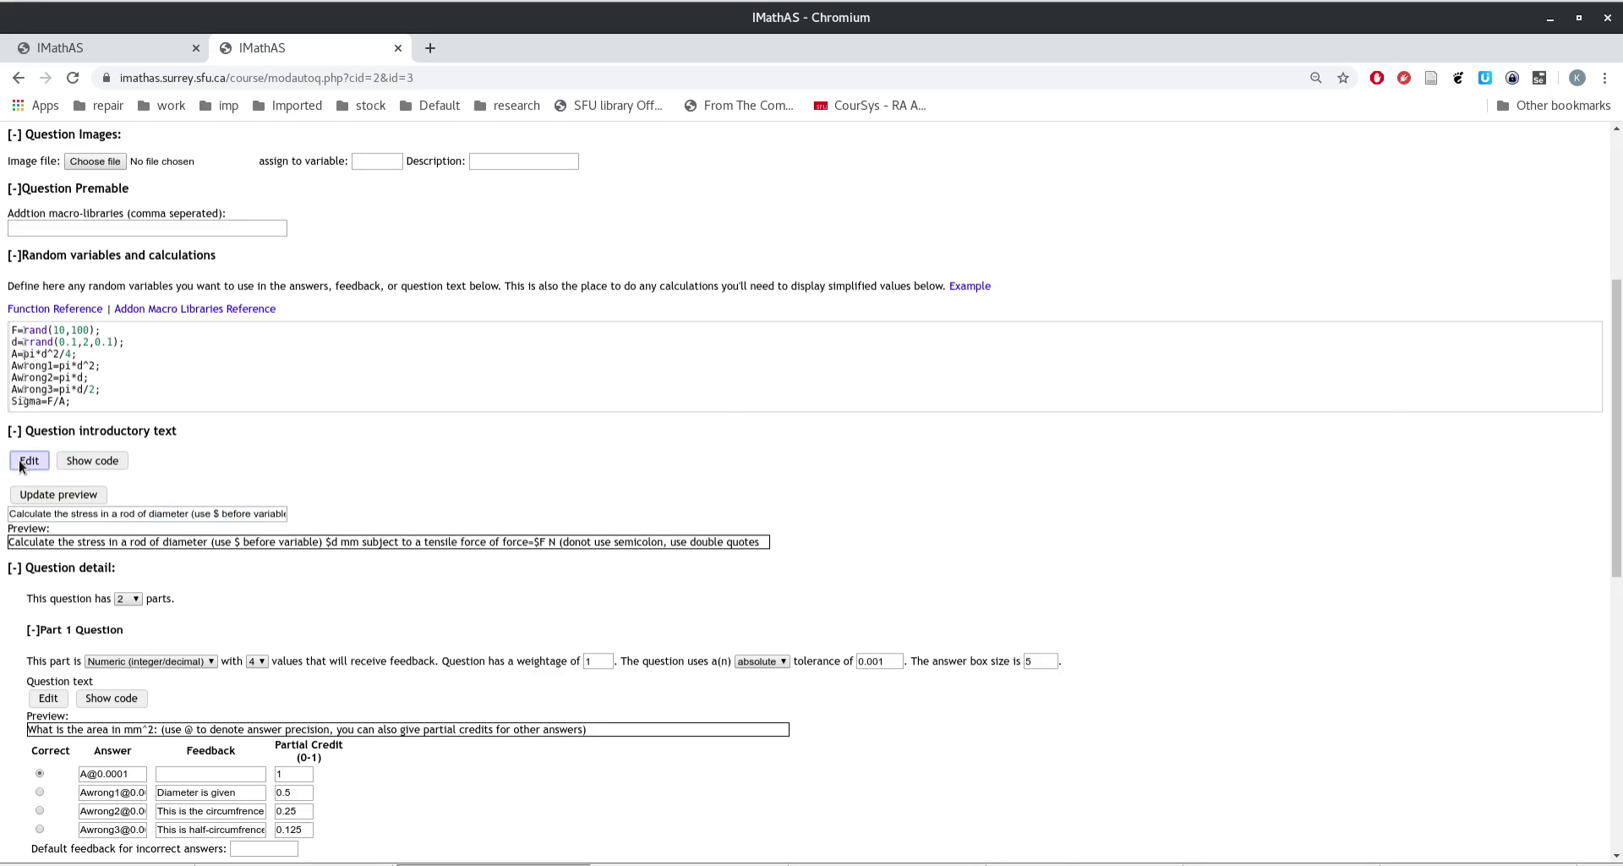
click(822, 495)
key(Return)
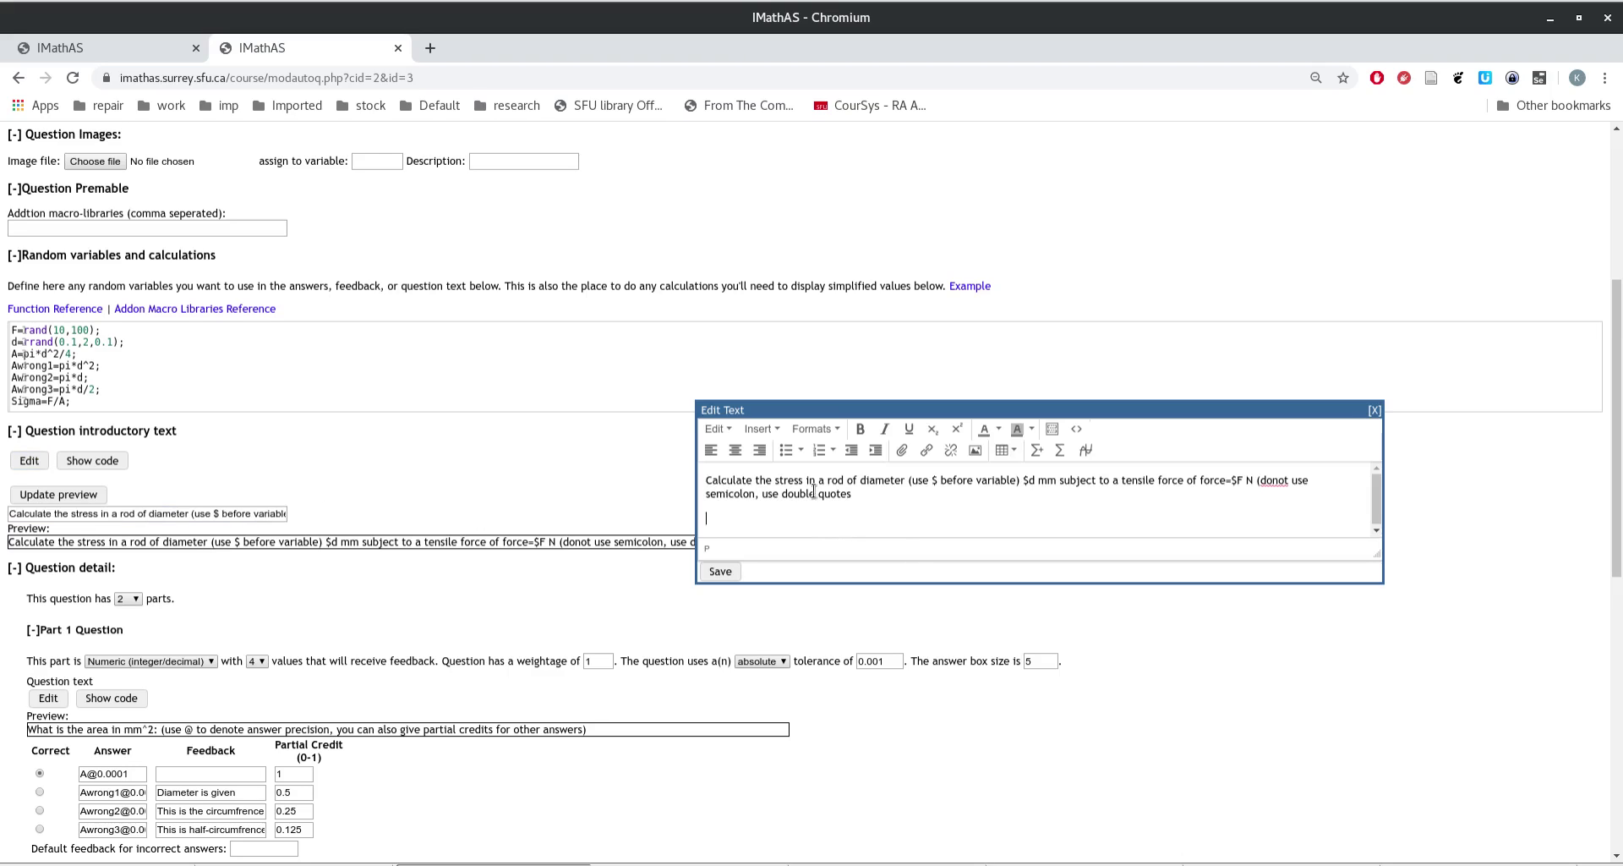
click(758, 428)
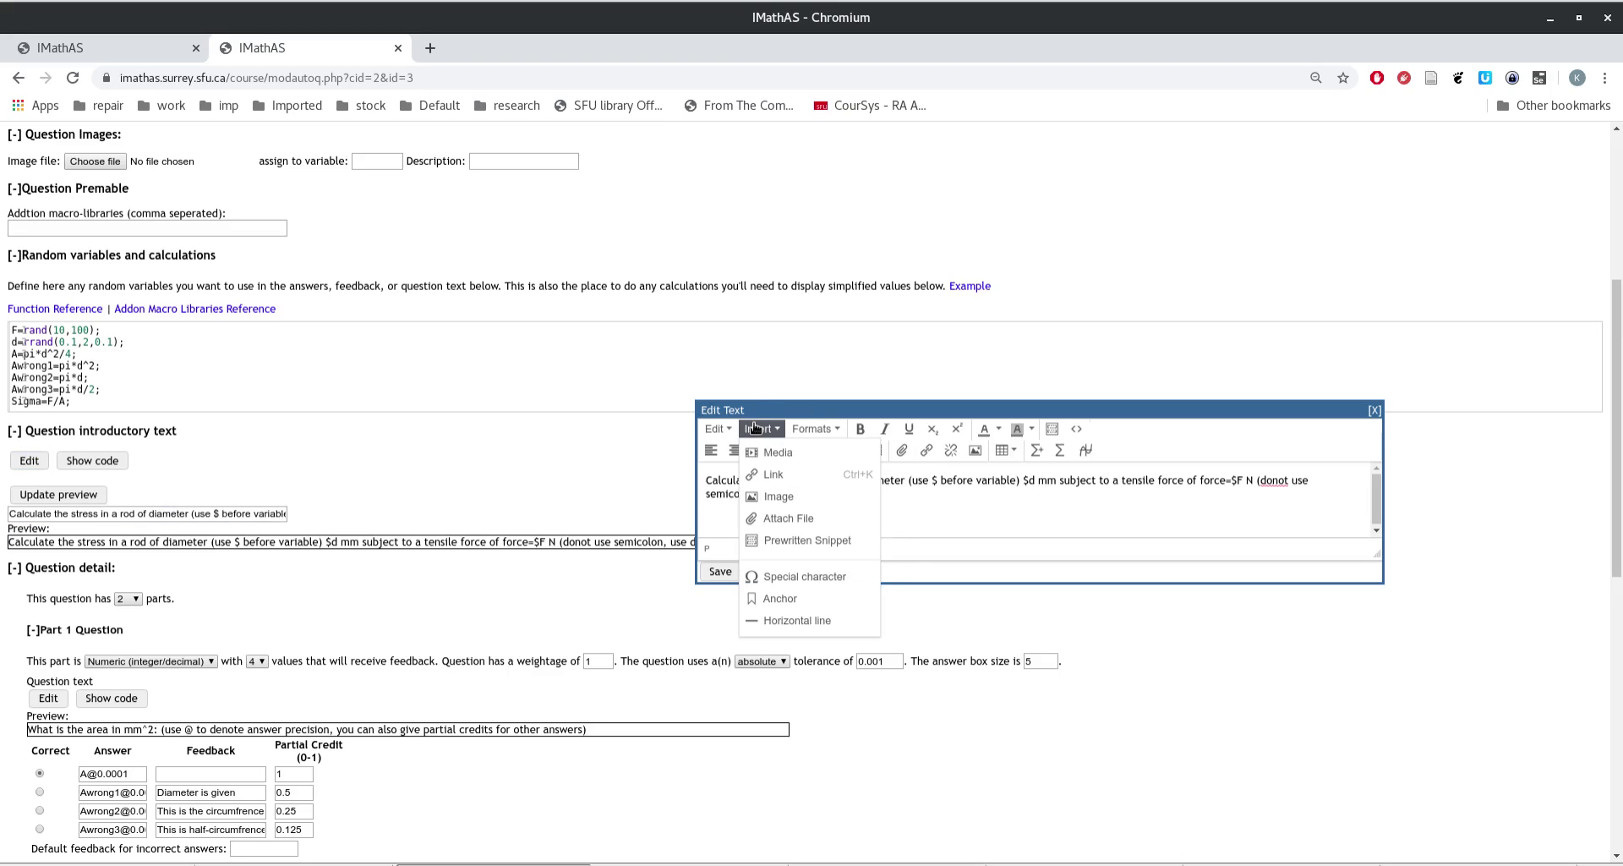
click(813, 430)
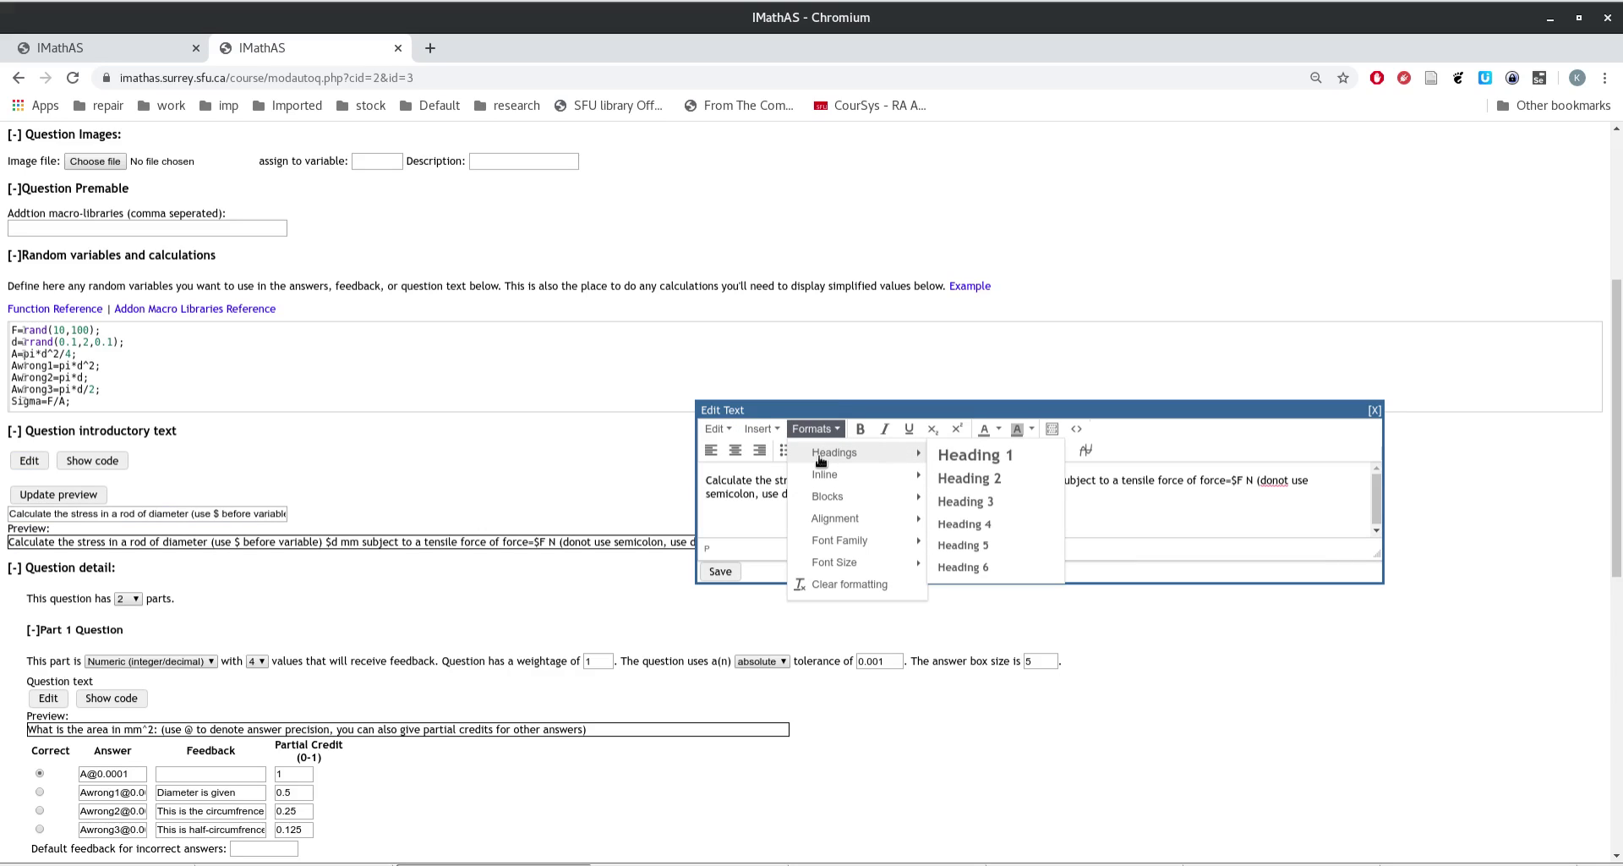
click(715, 429)
click(761, 429)
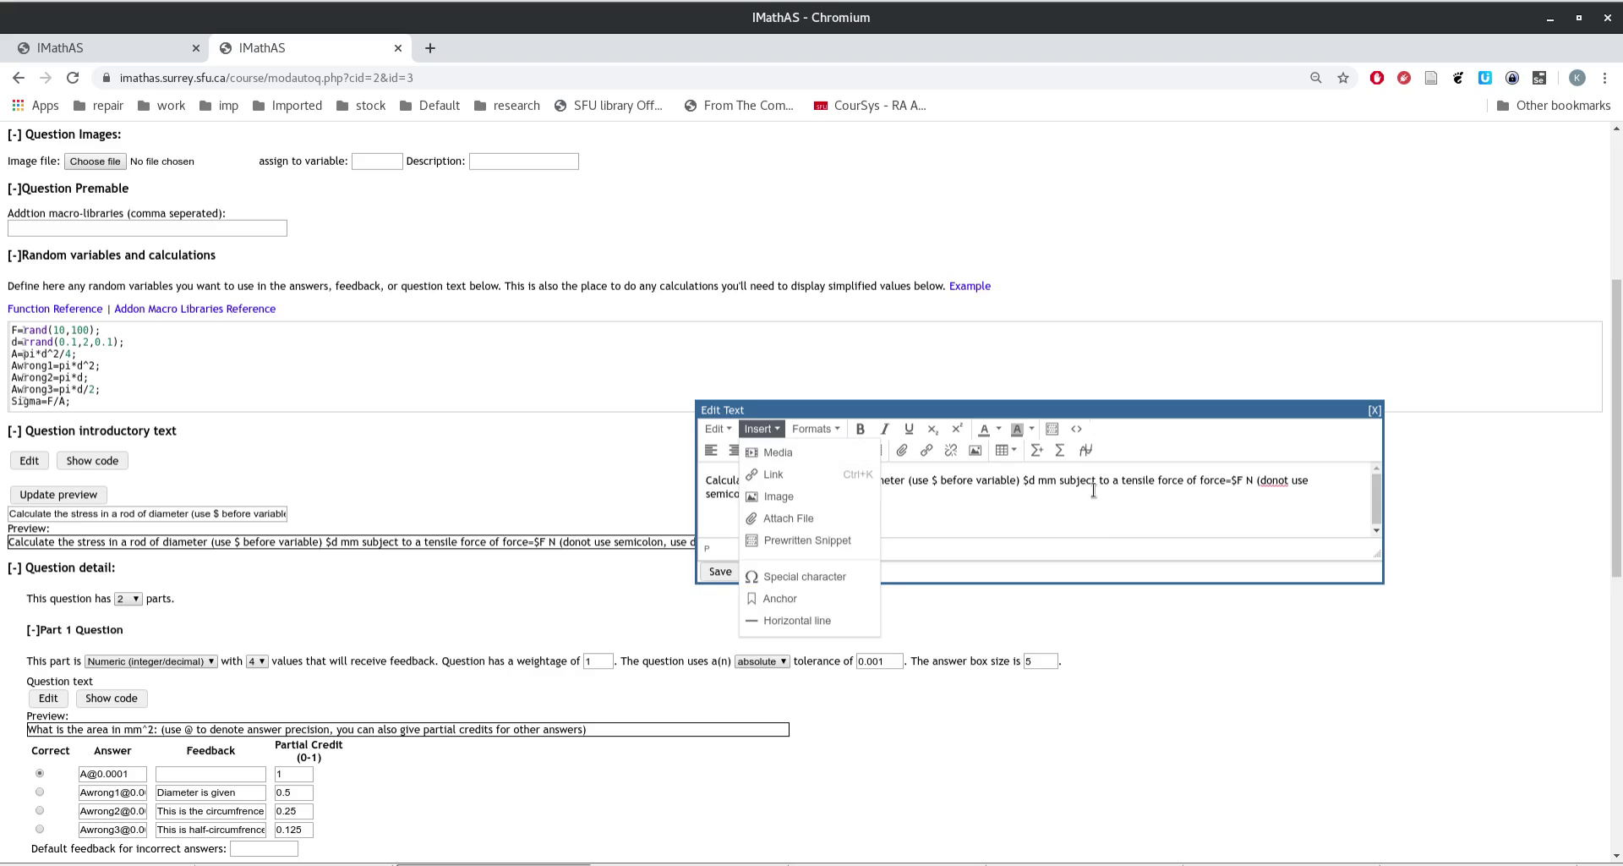
click(1096, 529)
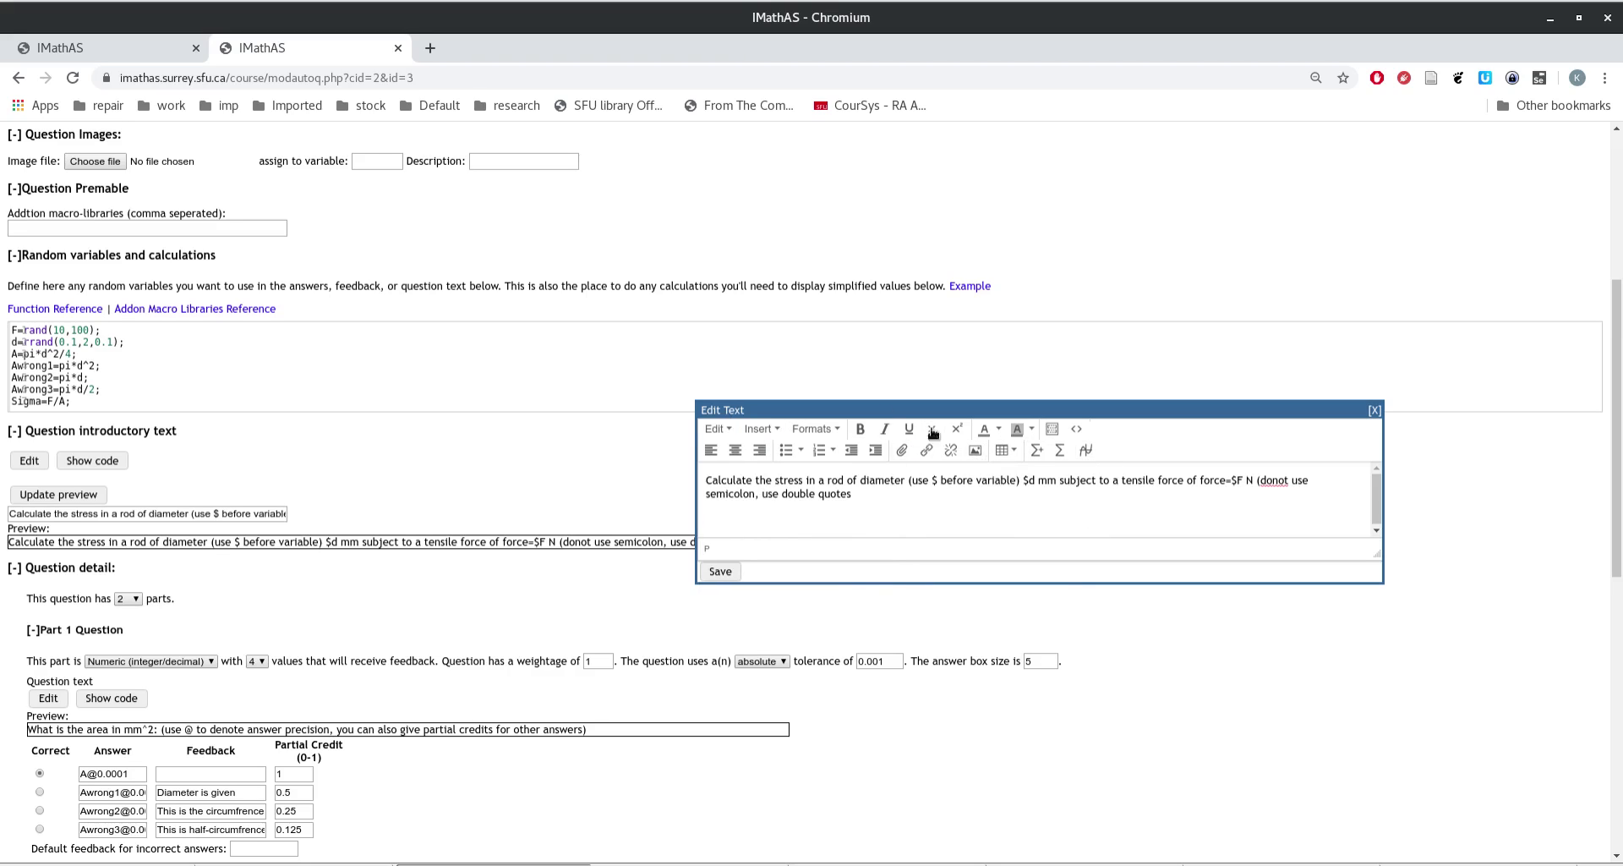
- Insert the math expression x/x+1 on the line below the introductory text
click(1043, 455)
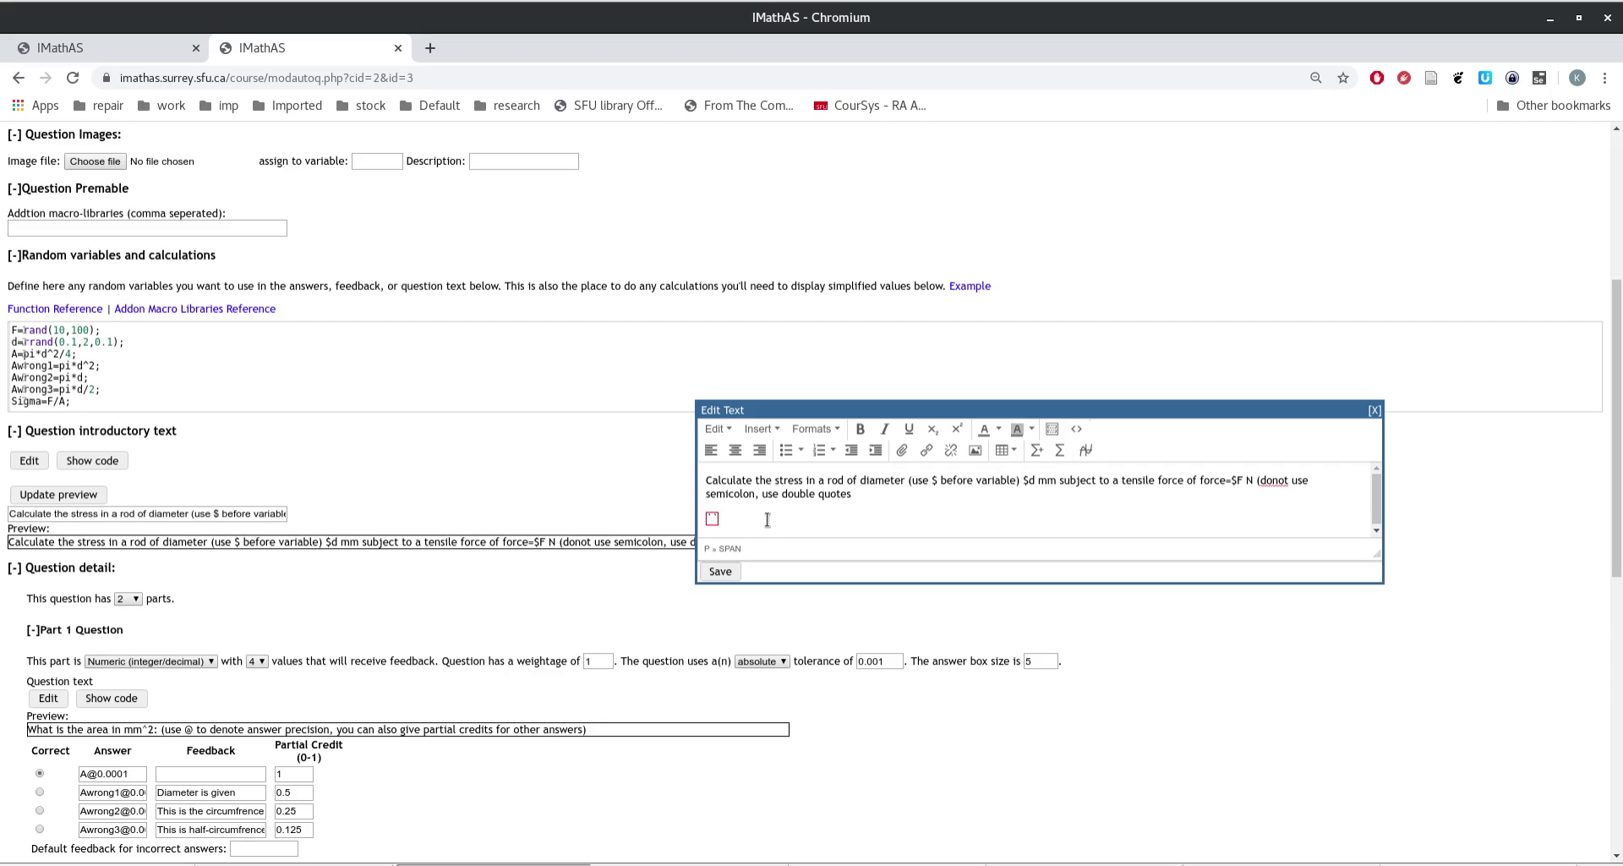
text(x/x+)
text(1)
key(Return)
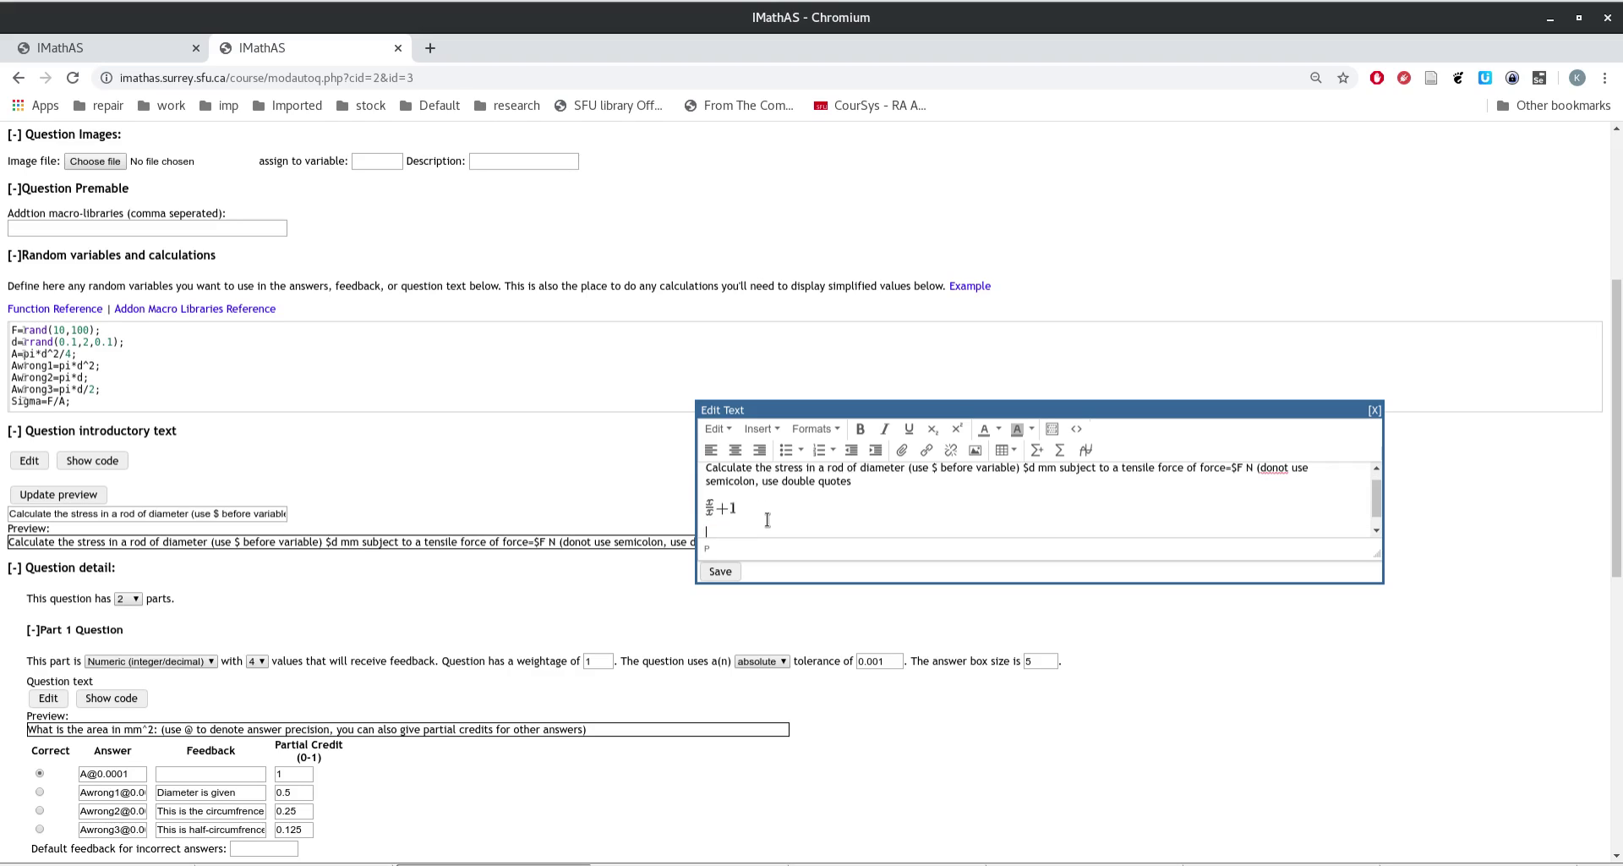
- Correct the inserted math expression to x/(x+1) and save the introductory text
click(719, 508)
text(()
text())
key(Return)
click(887, 507)
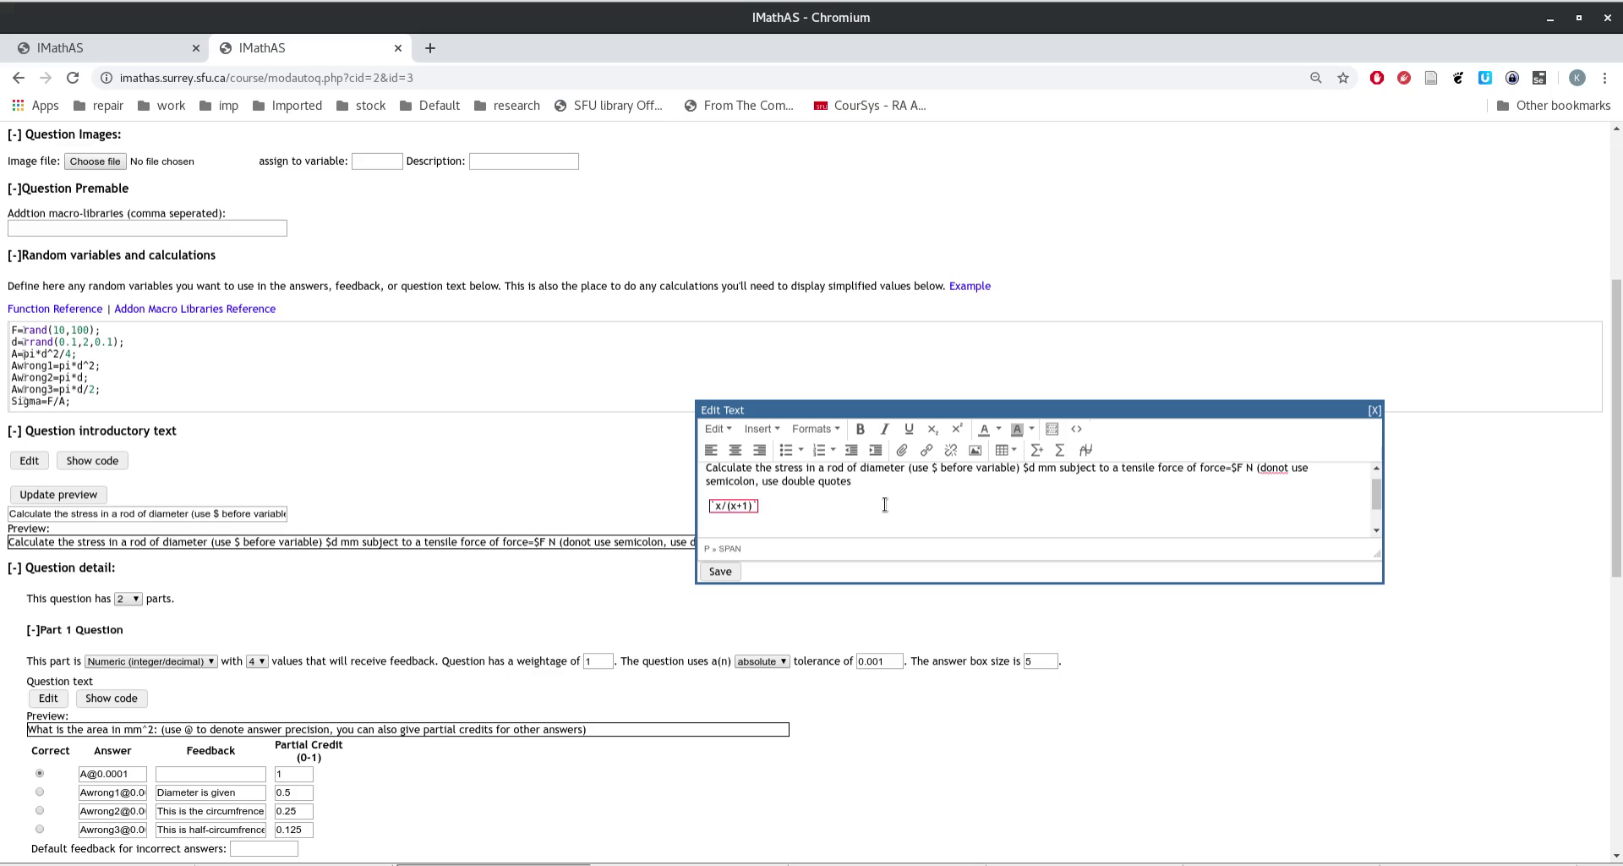
click(717, 572)
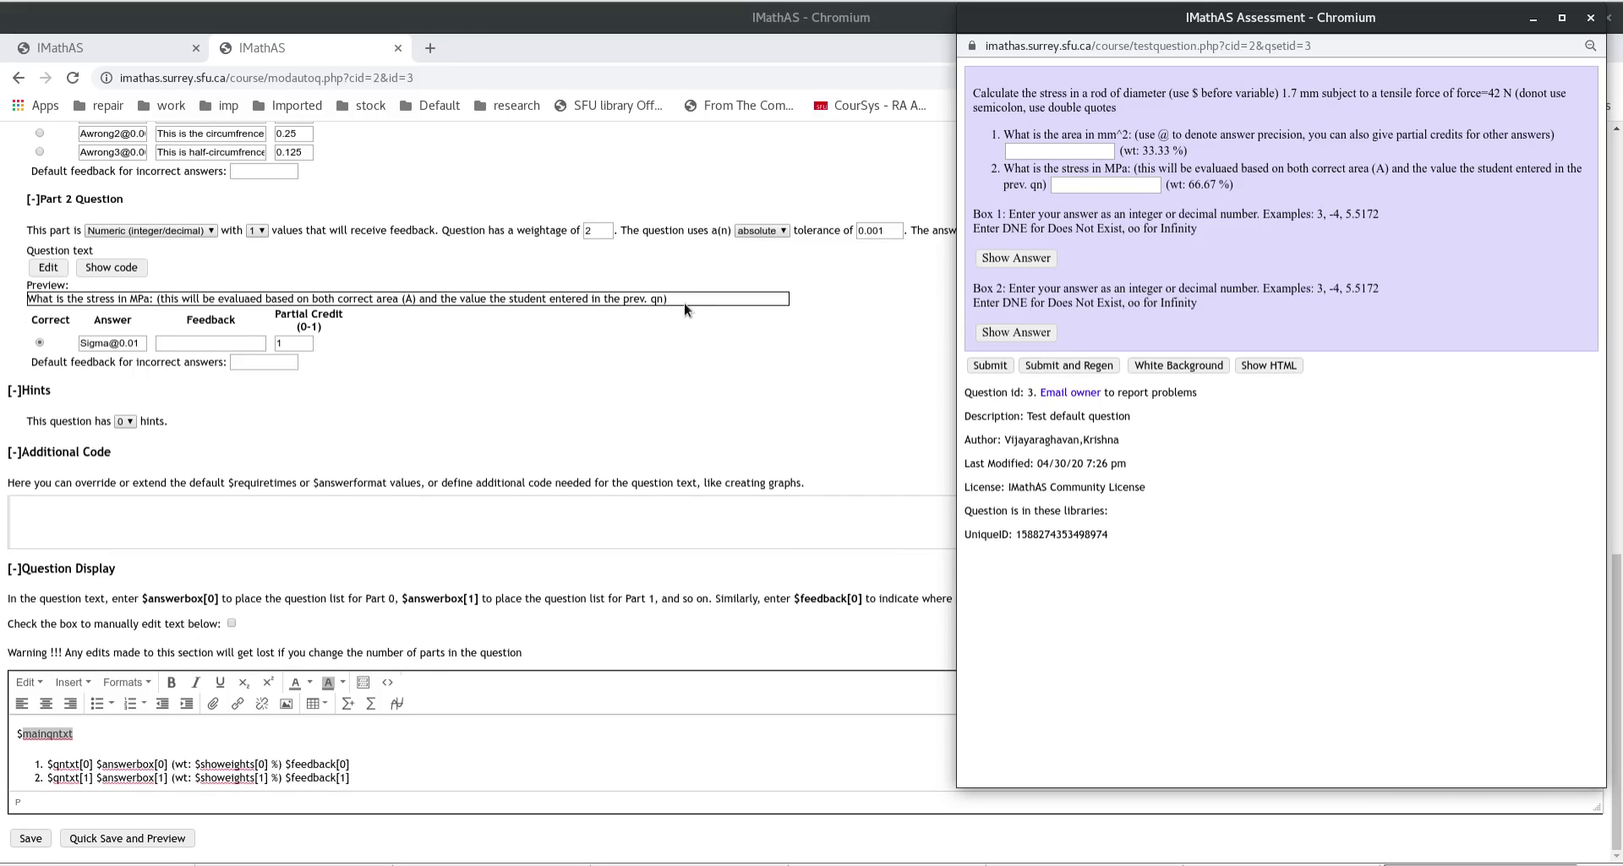
- Return from the question preview to the introductory text and examine its code by hiding and showing it again
scroll(683, 303, up, 5)
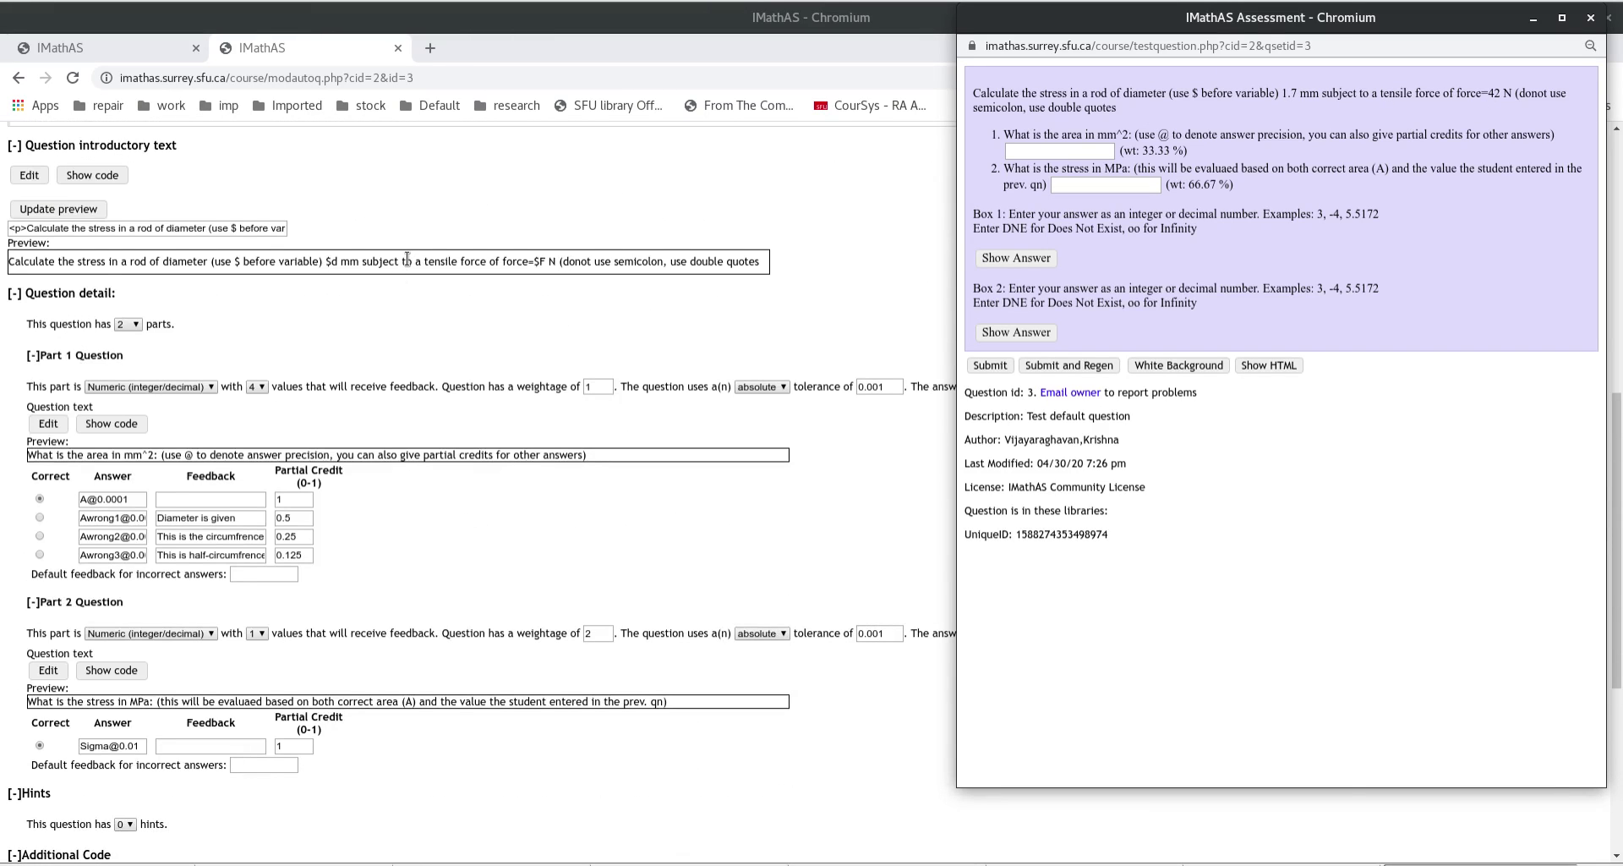
click(406, 259)
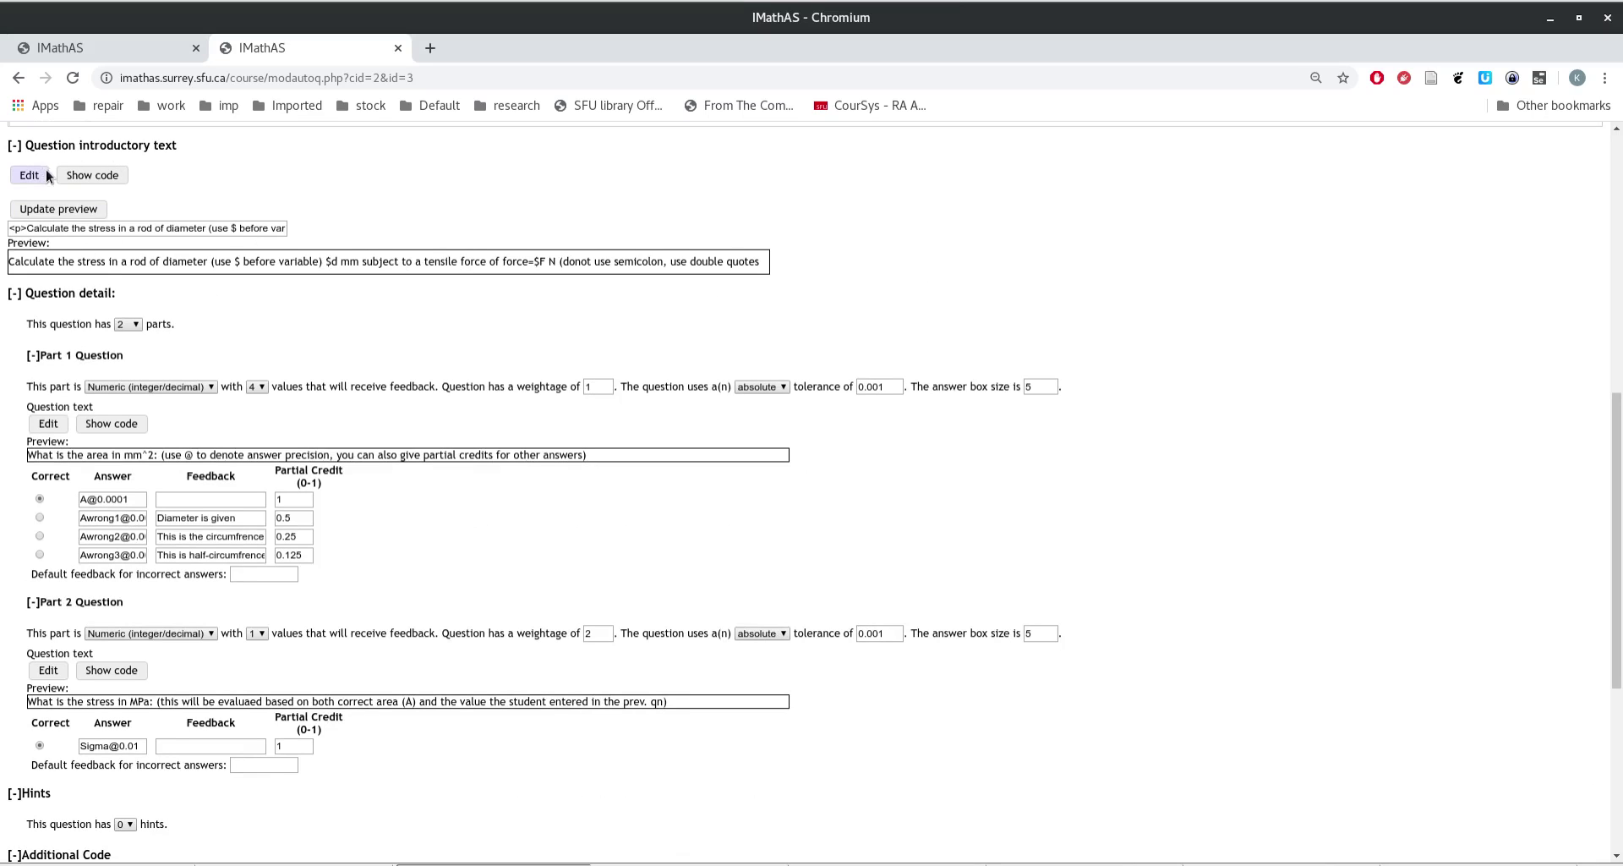
click(89, 176)
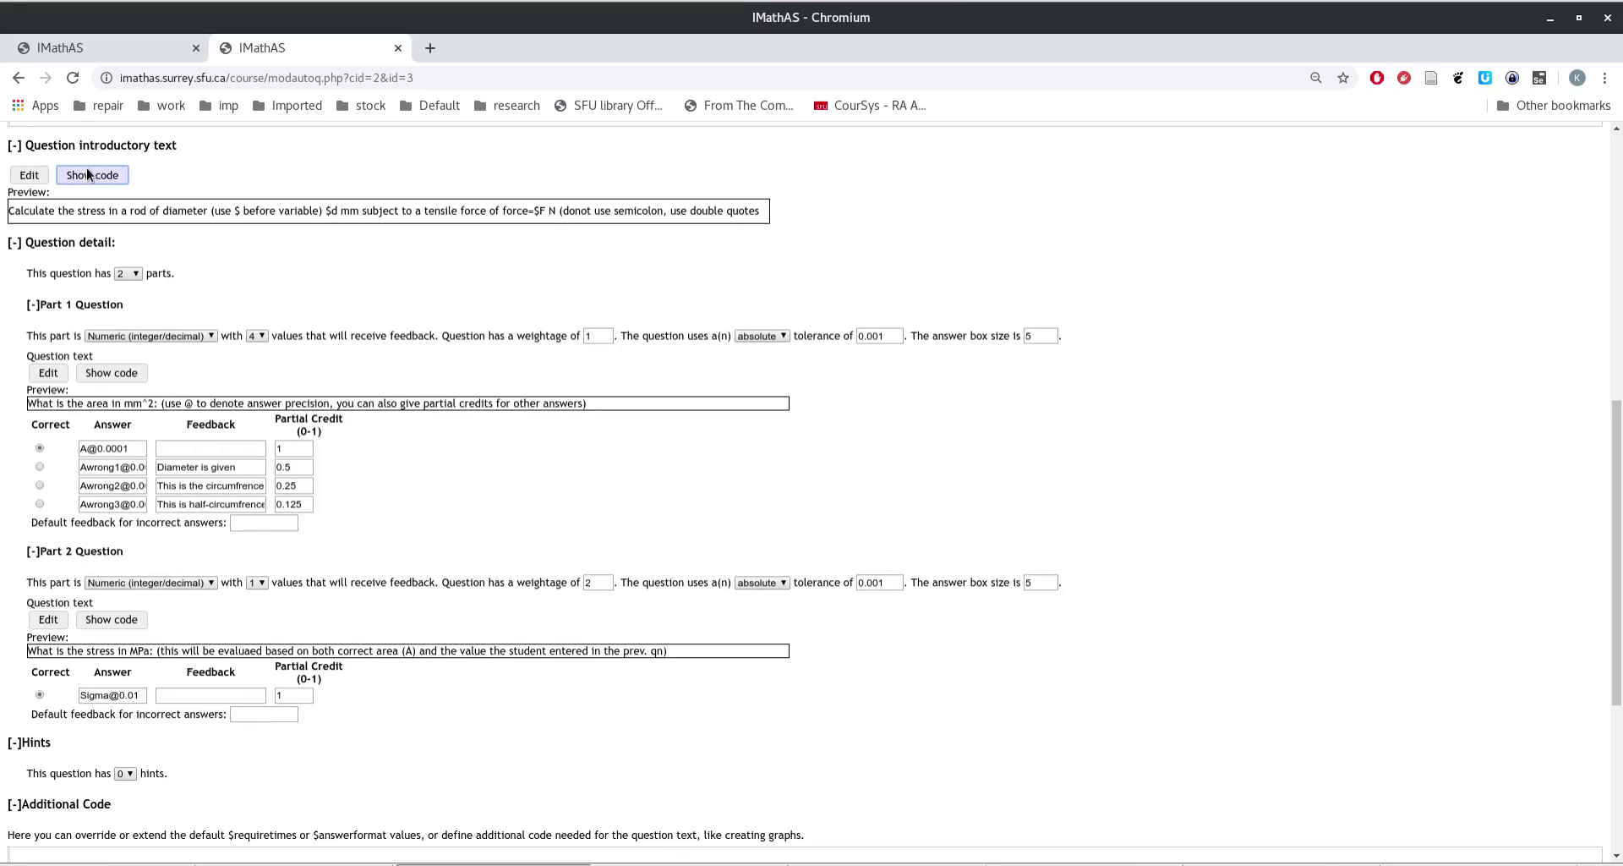
click(89, 176)
double_click(93, 229)
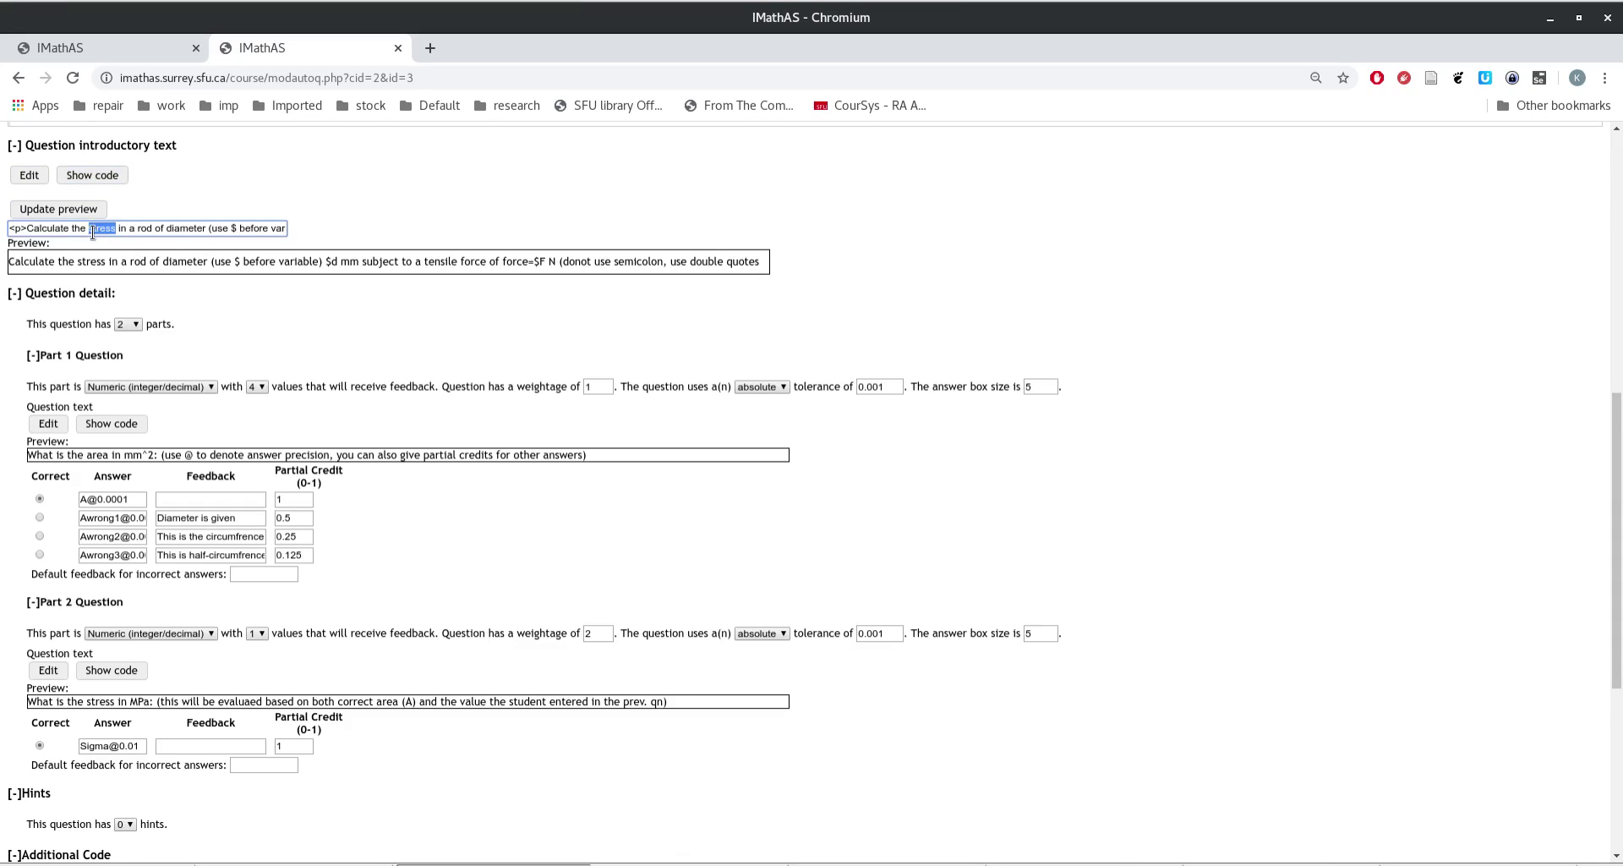
click(104, 176)
- Reopen the introductory text for rich-text editing, review its insert, format and math tools, and save it
click(17, 178)
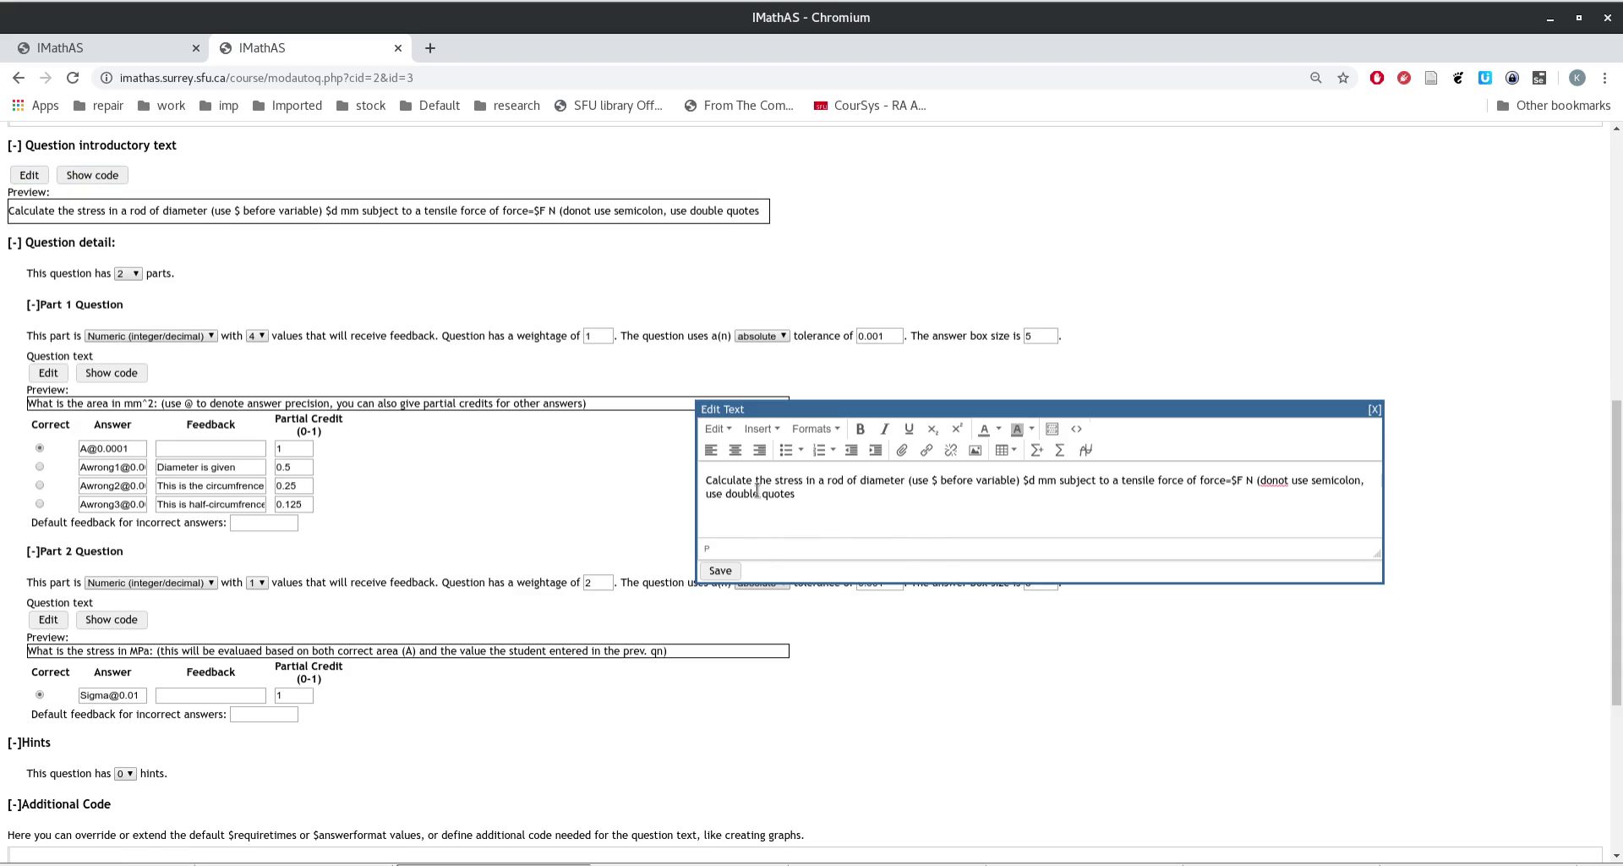
click(804, 501)
click(757, 433)
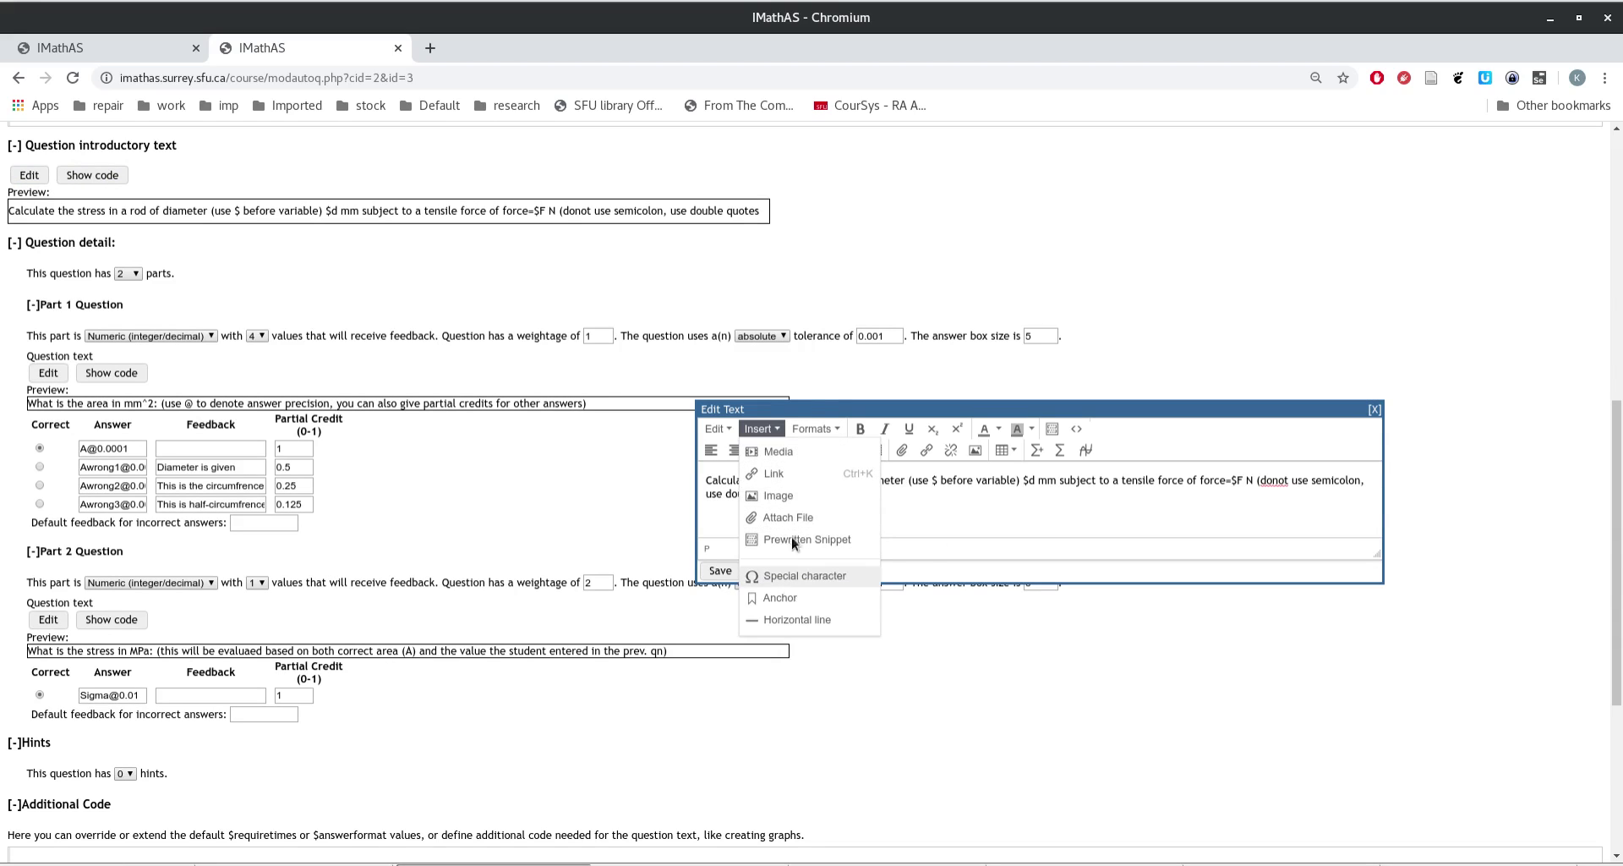
mouse_move(816, 428)
mouse_move(837, 518)
click(1107, 547)
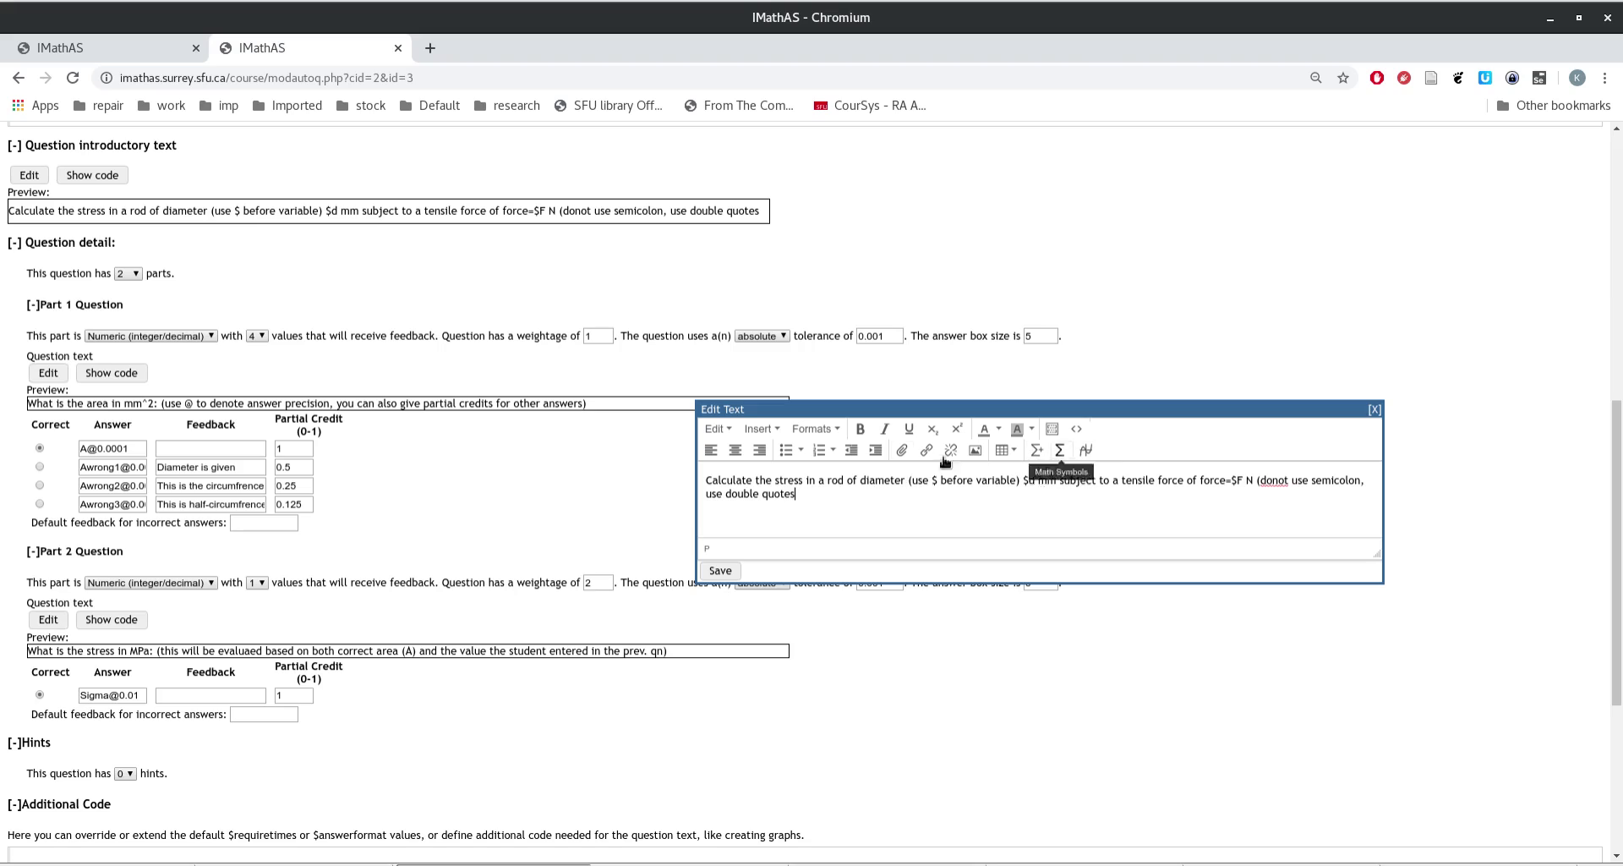
click(719, 571)
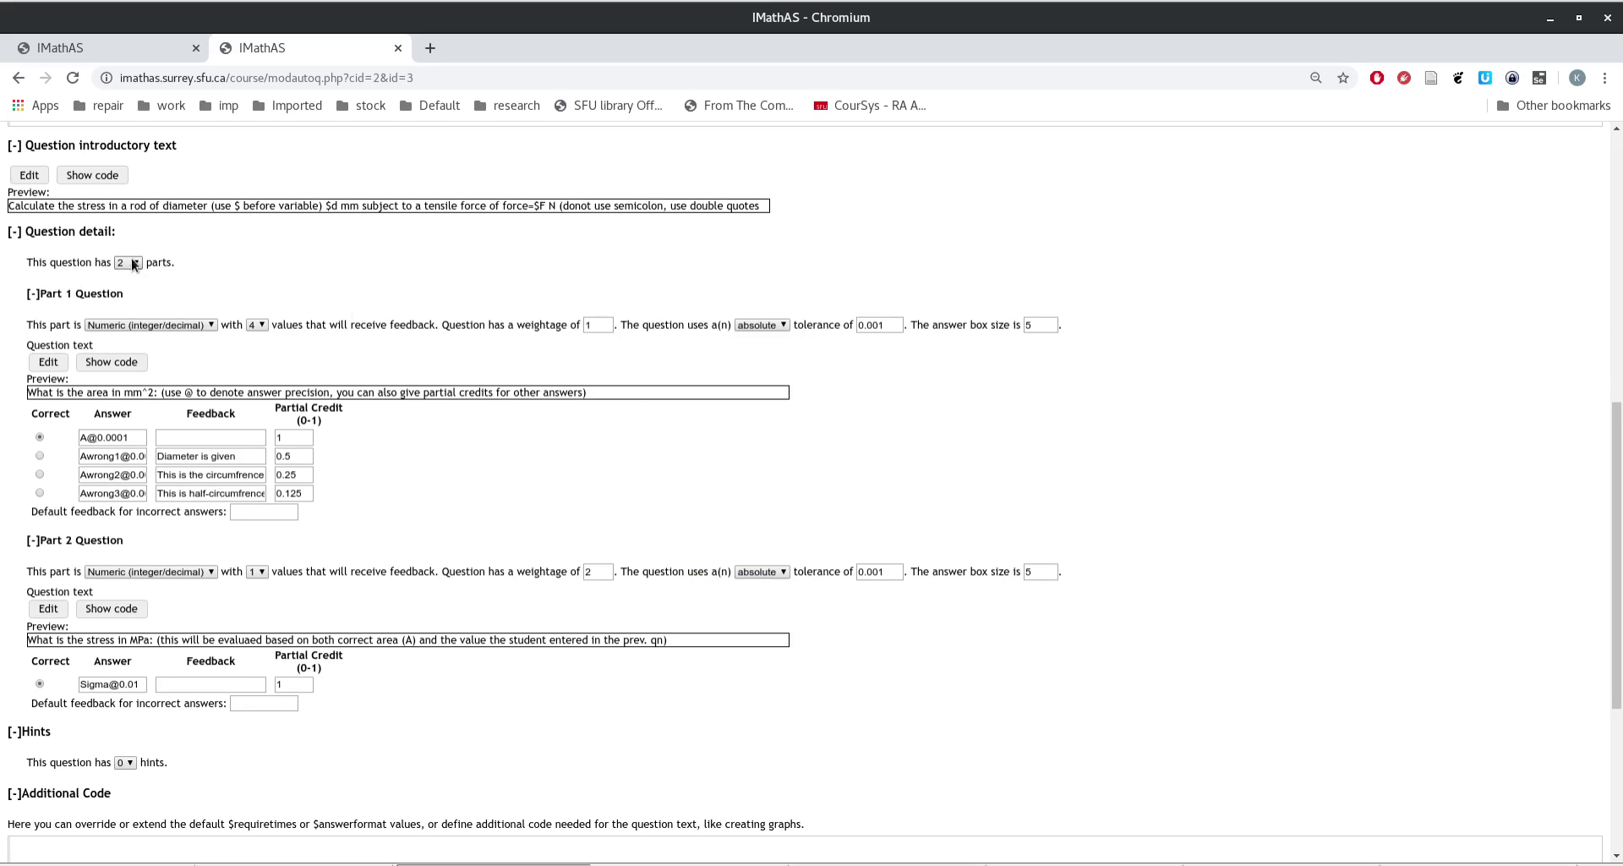
- View the available numbers of parts for the question and keep it at 2
scroll(211, 304, up, 2)
click(134, 353)
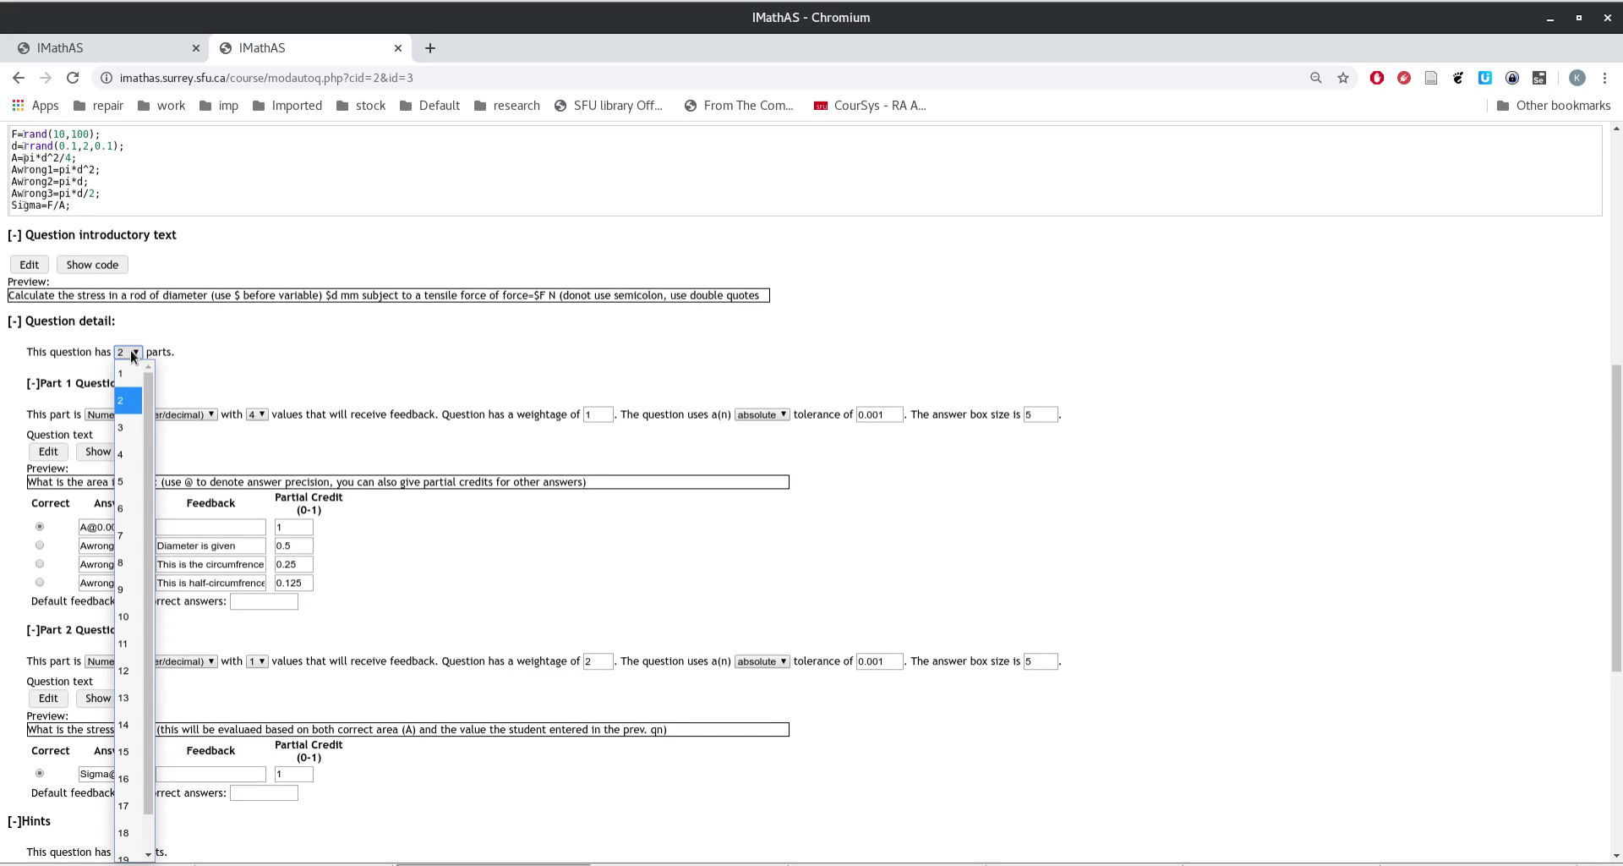
click(431, 365)
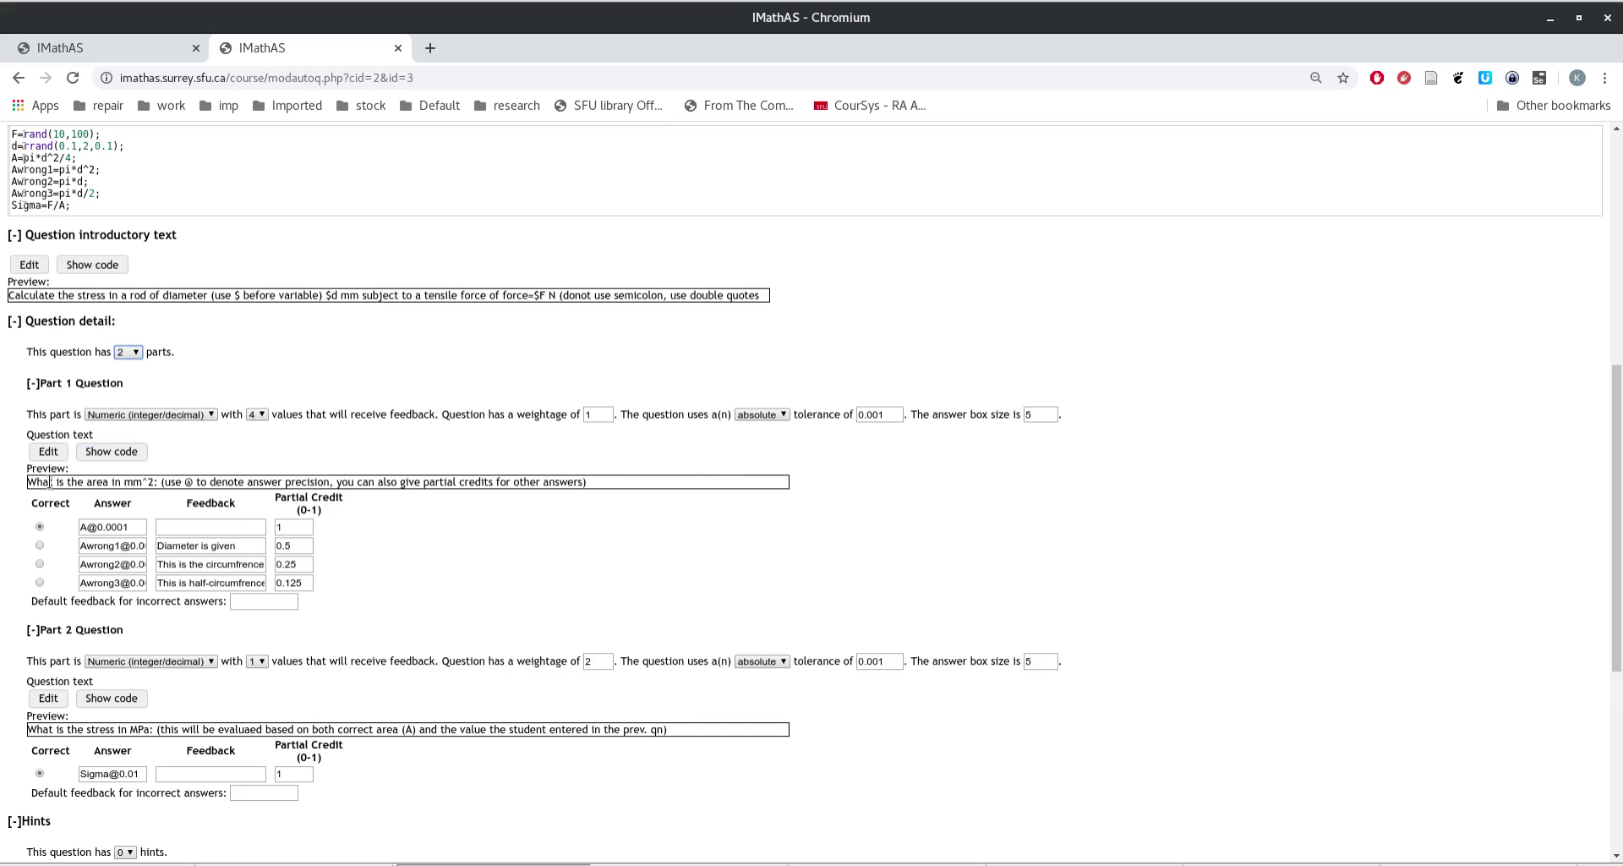
- Highlight the definition F=rand(10,100) and the rrand function used for d in the random variables and calculations
scroll(230, 452, up, 1)
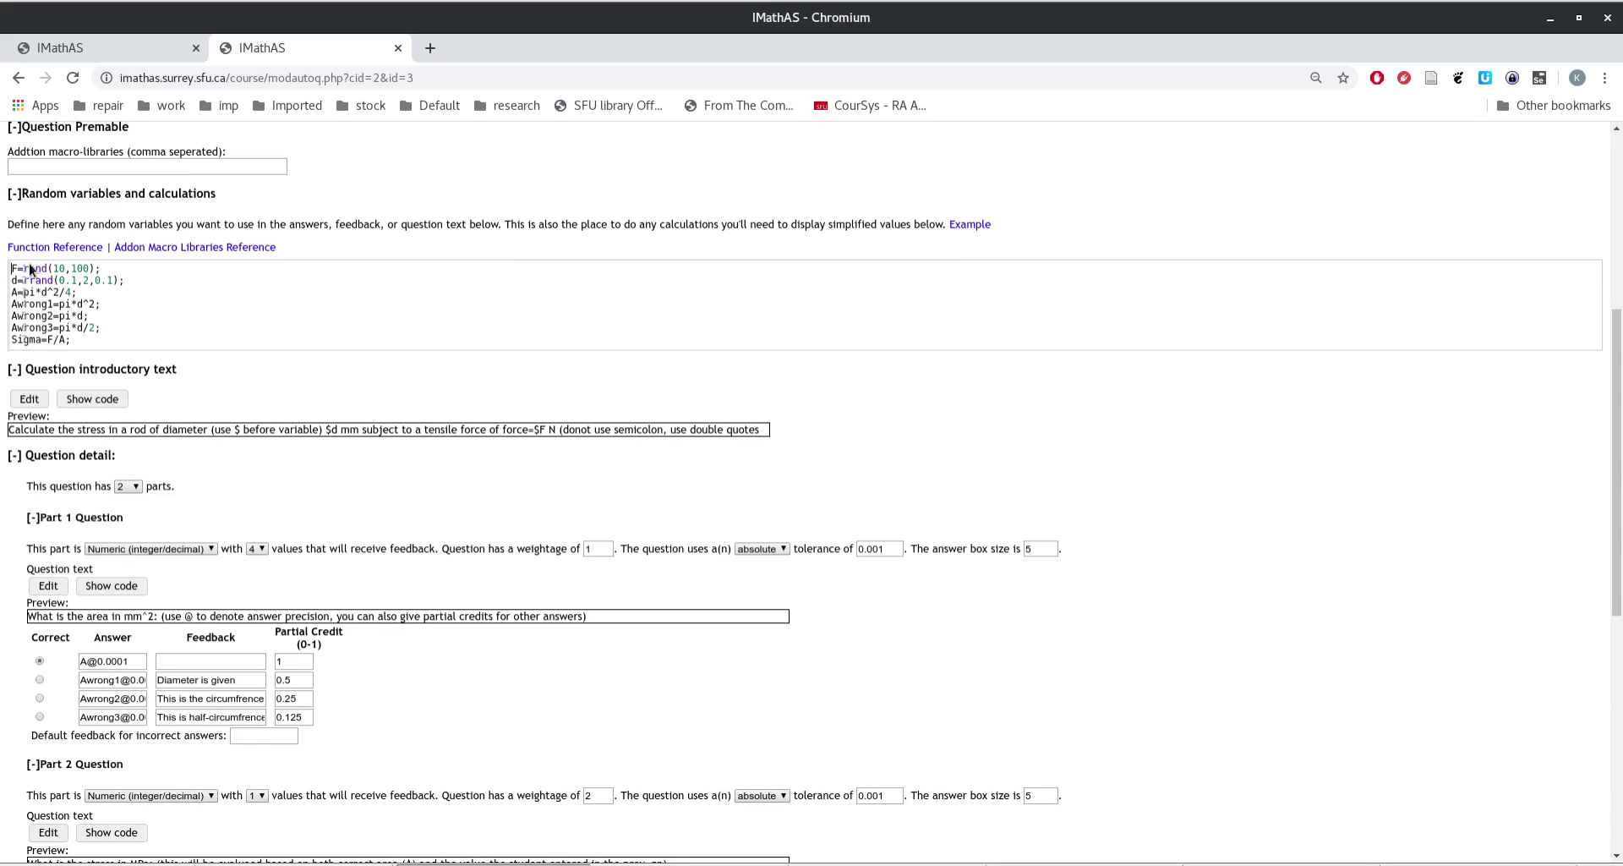
drag(110, 268, 12, 269)
double_click(39, 279)
- Look up rrand(min,max,p) among the randomizers in the function reference and highlight its name and arguments
click(51, 251)
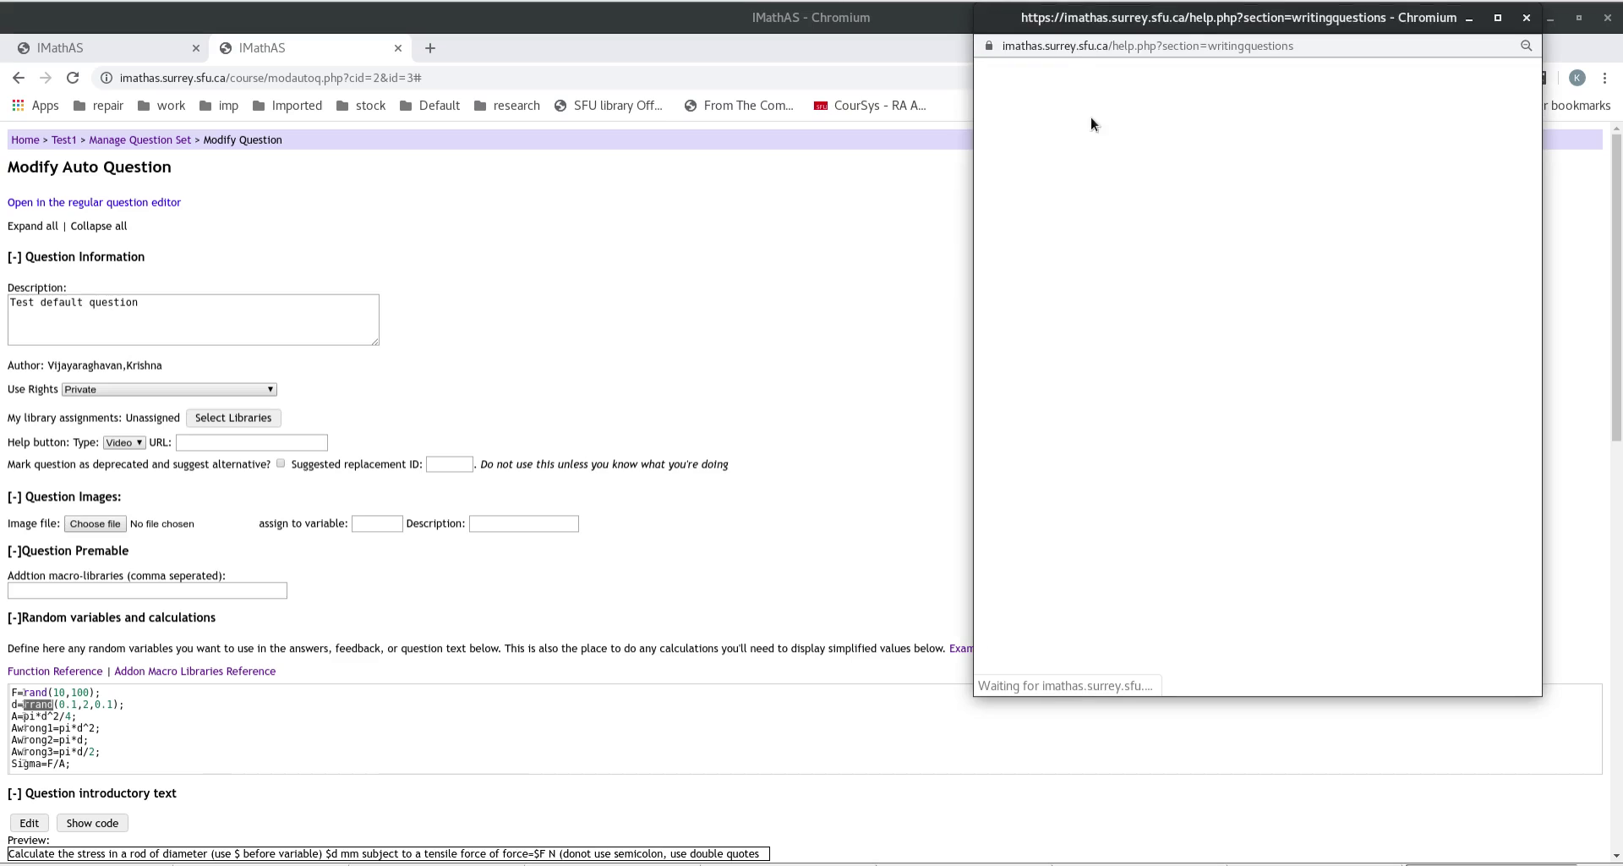
click(1064, 197)
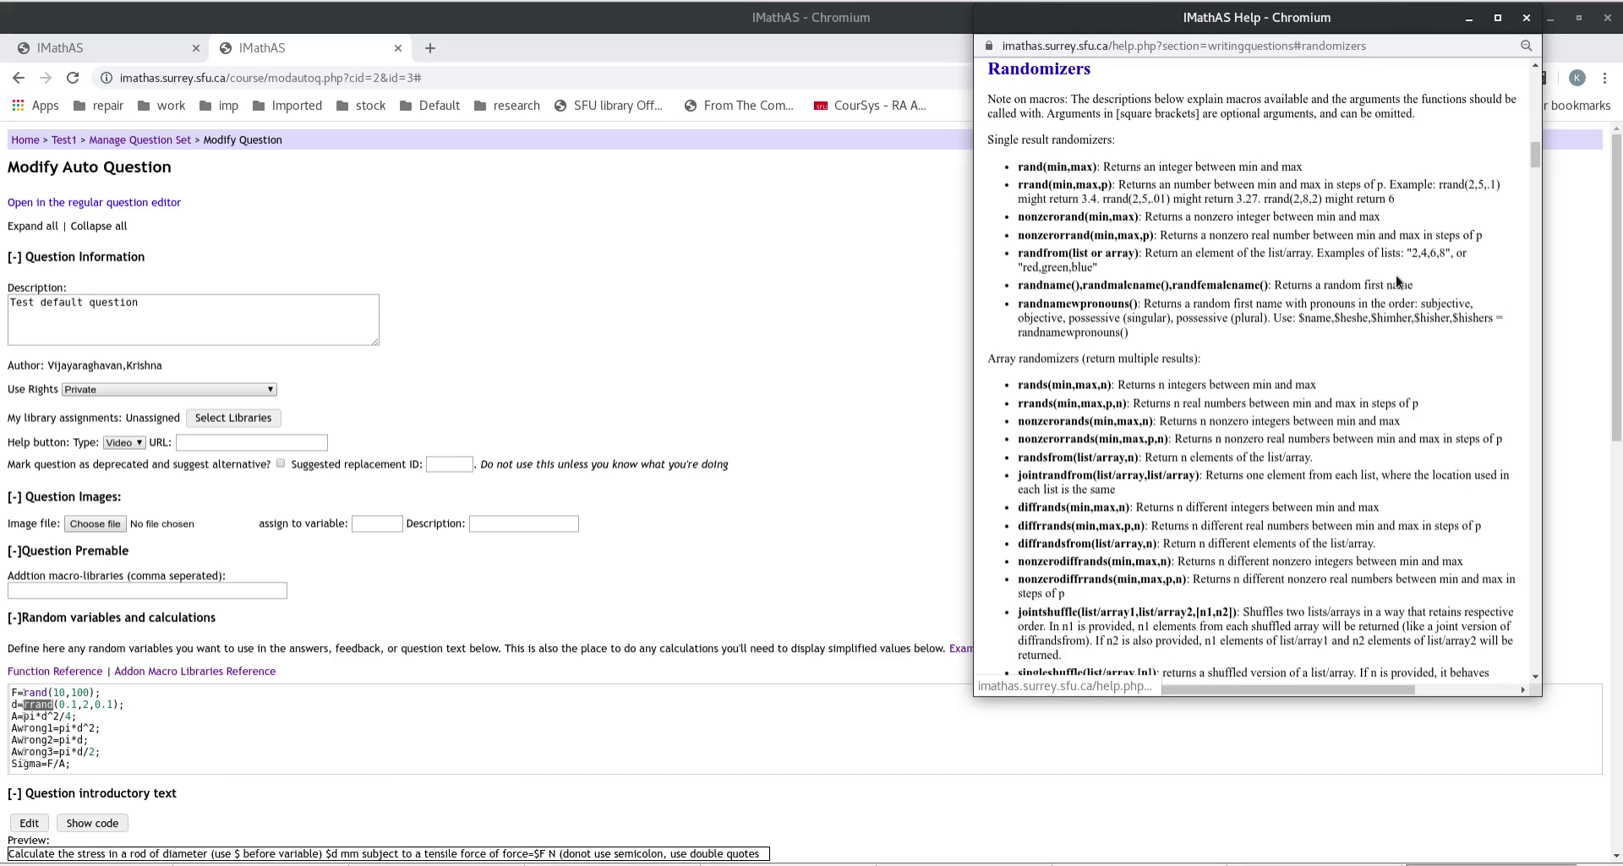
double_click(1026, 182)
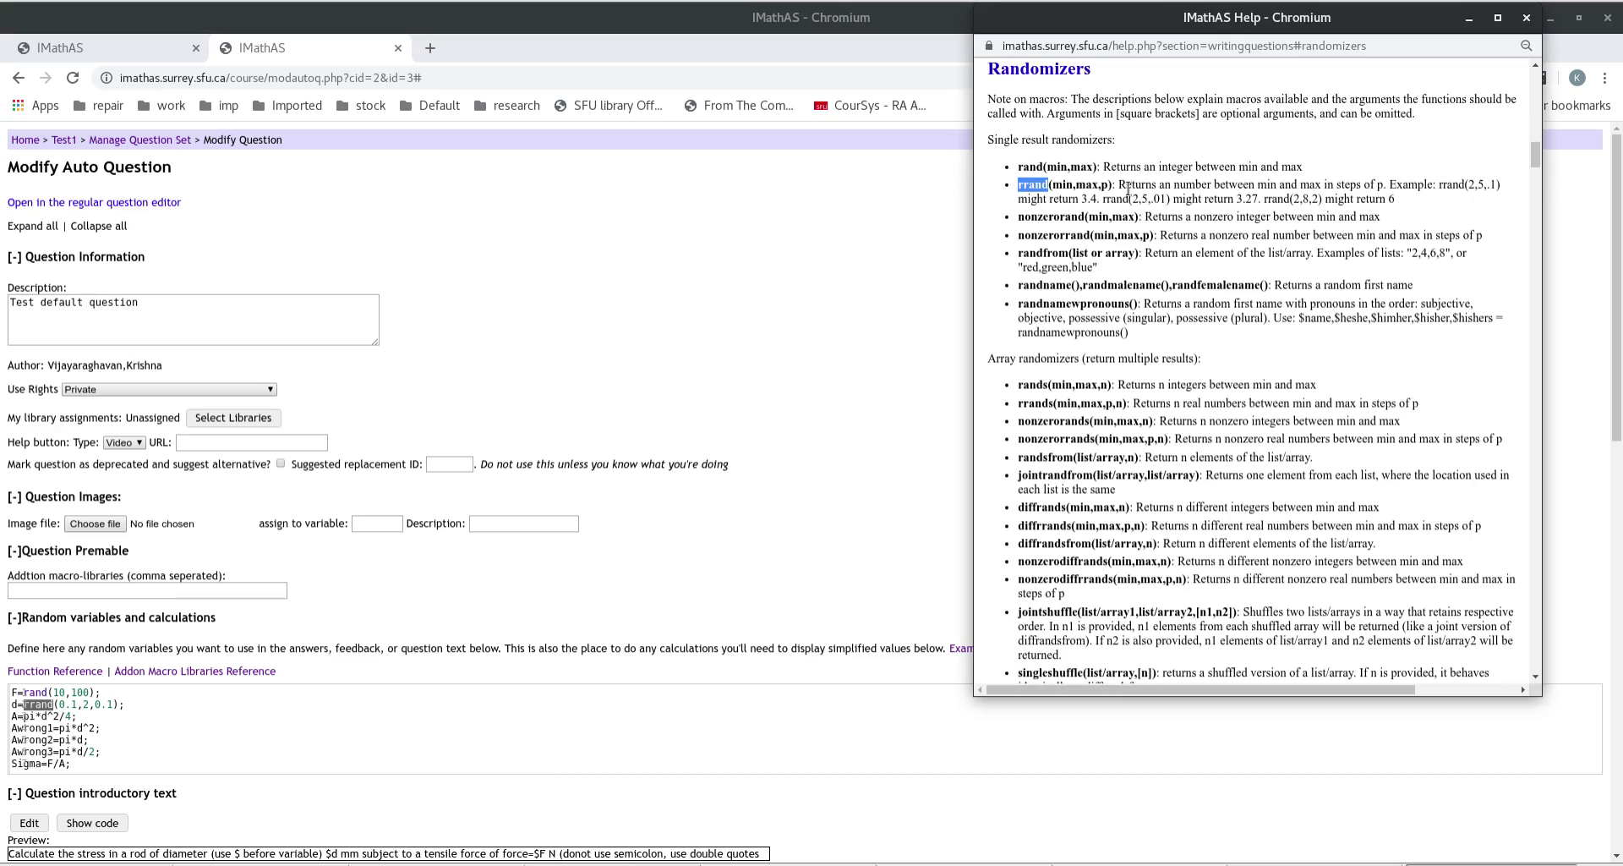
click(1063, 185)
double_click(1104, 185)
- Return to the calculations code and examine the A, Awrong1 to Awrong3 and Sigma formulas, highlighting the wrong-answer variables
click(103, 716)
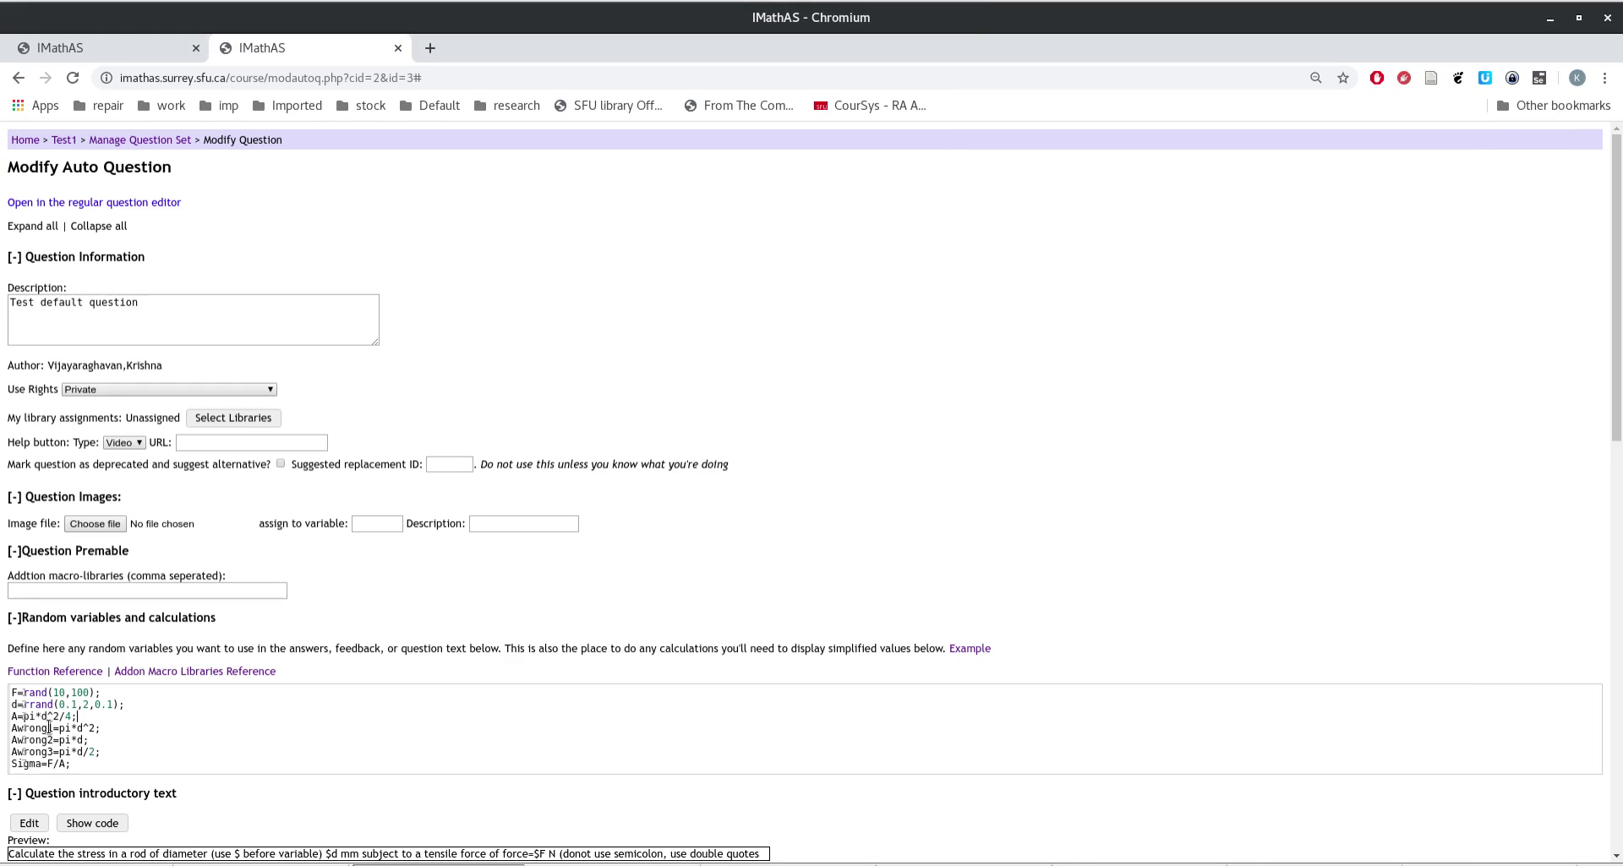
click(117, 755)
drag(101, 751, 3, 731)
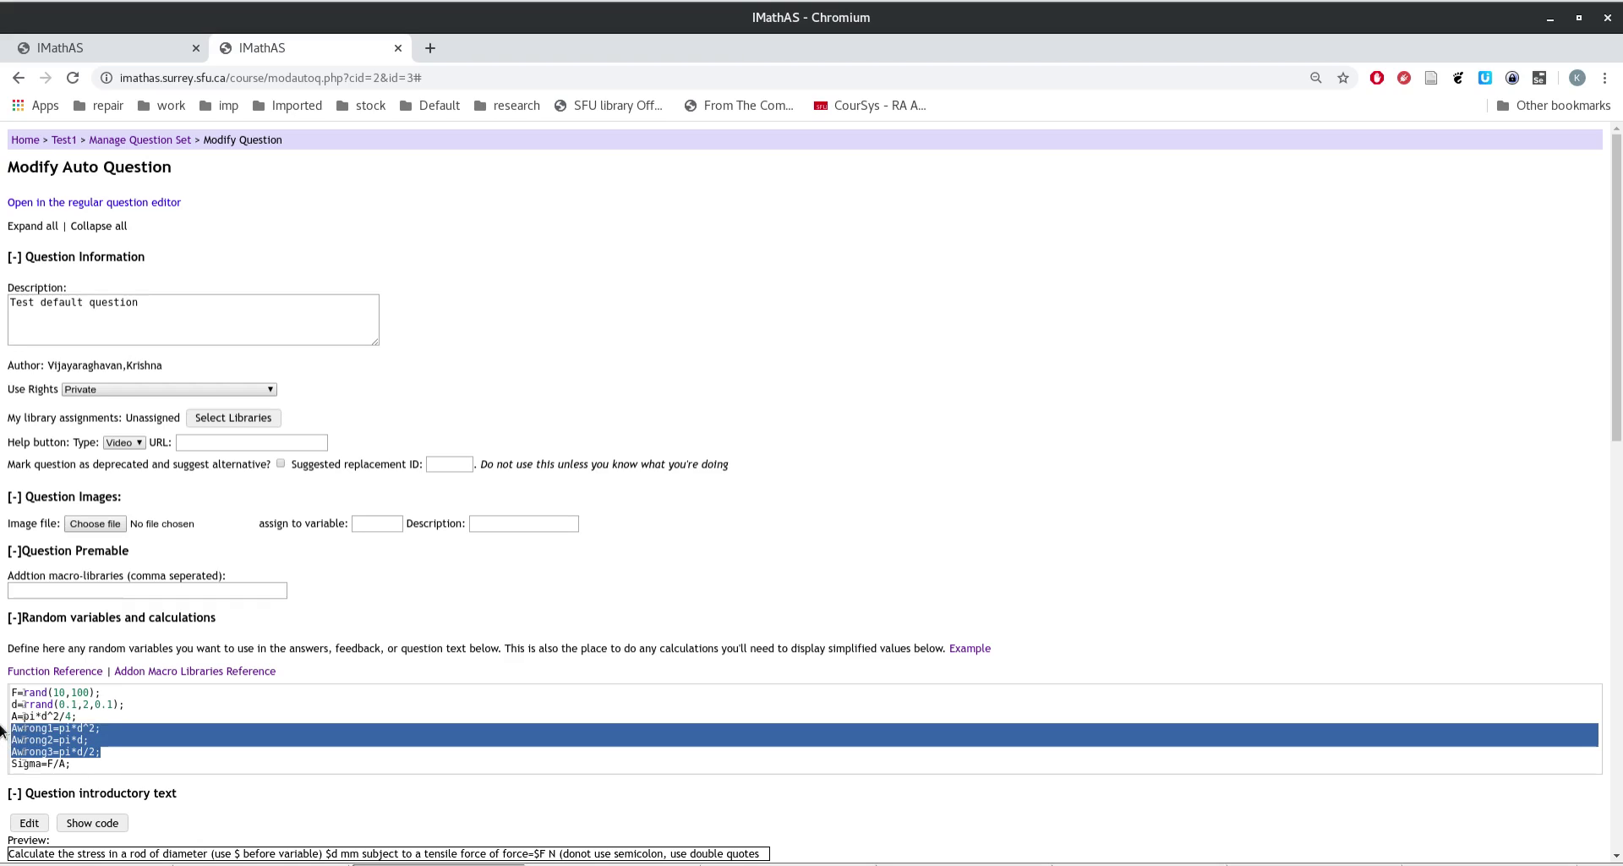
click(99, 765)
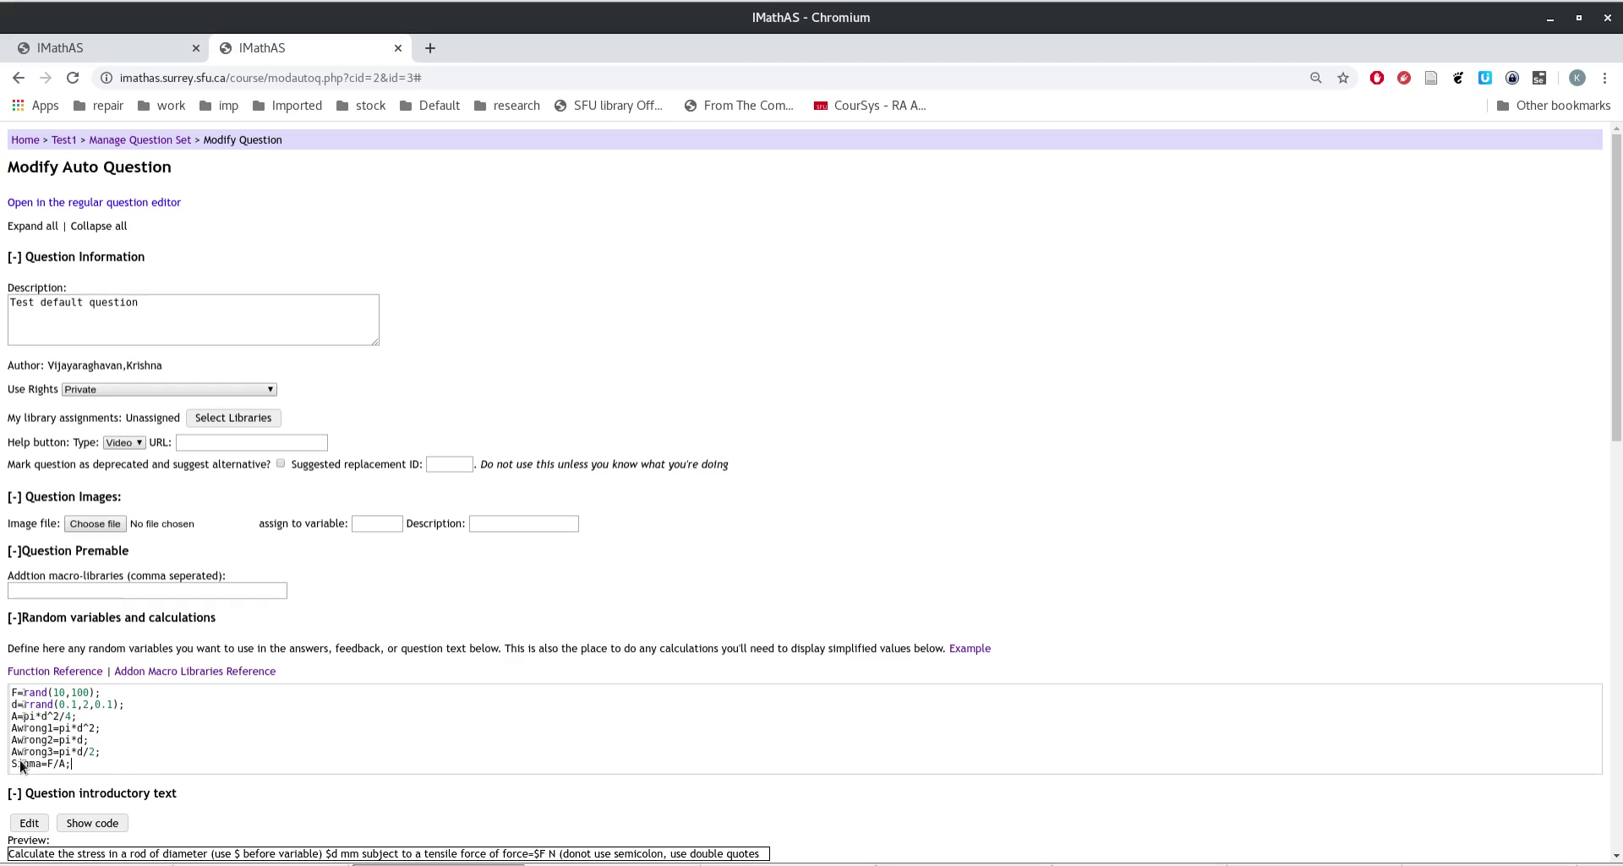
double_click(32, 753)
- Examine the Part 1 question text and highlight its parenthetical note about answer precision and partial credits
scroll(211, 749, down, 3)
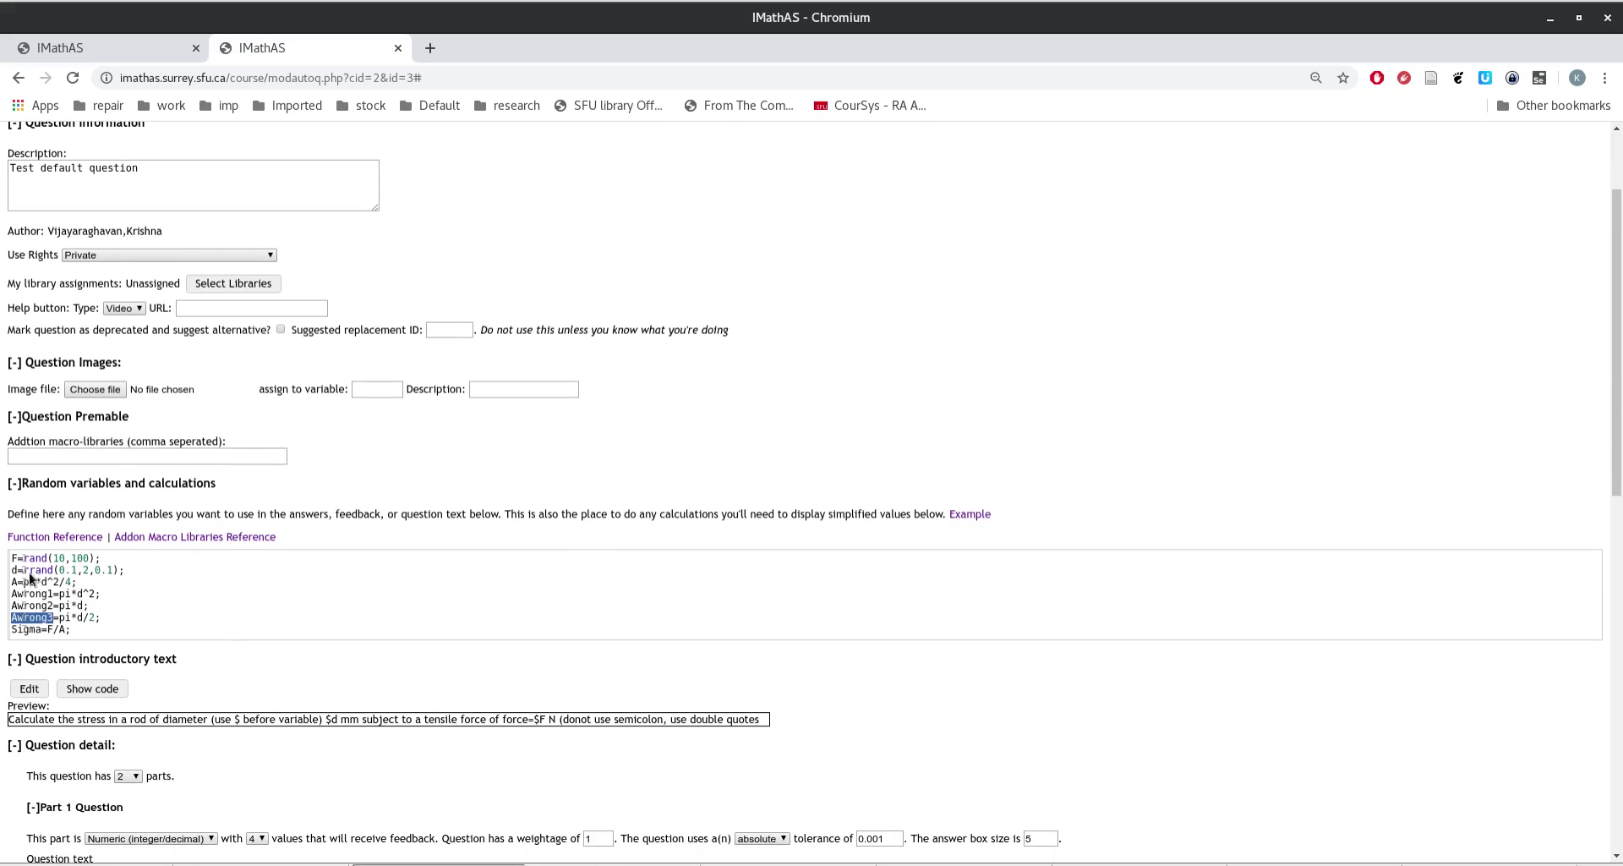
scroll(312, 703, down, 5)
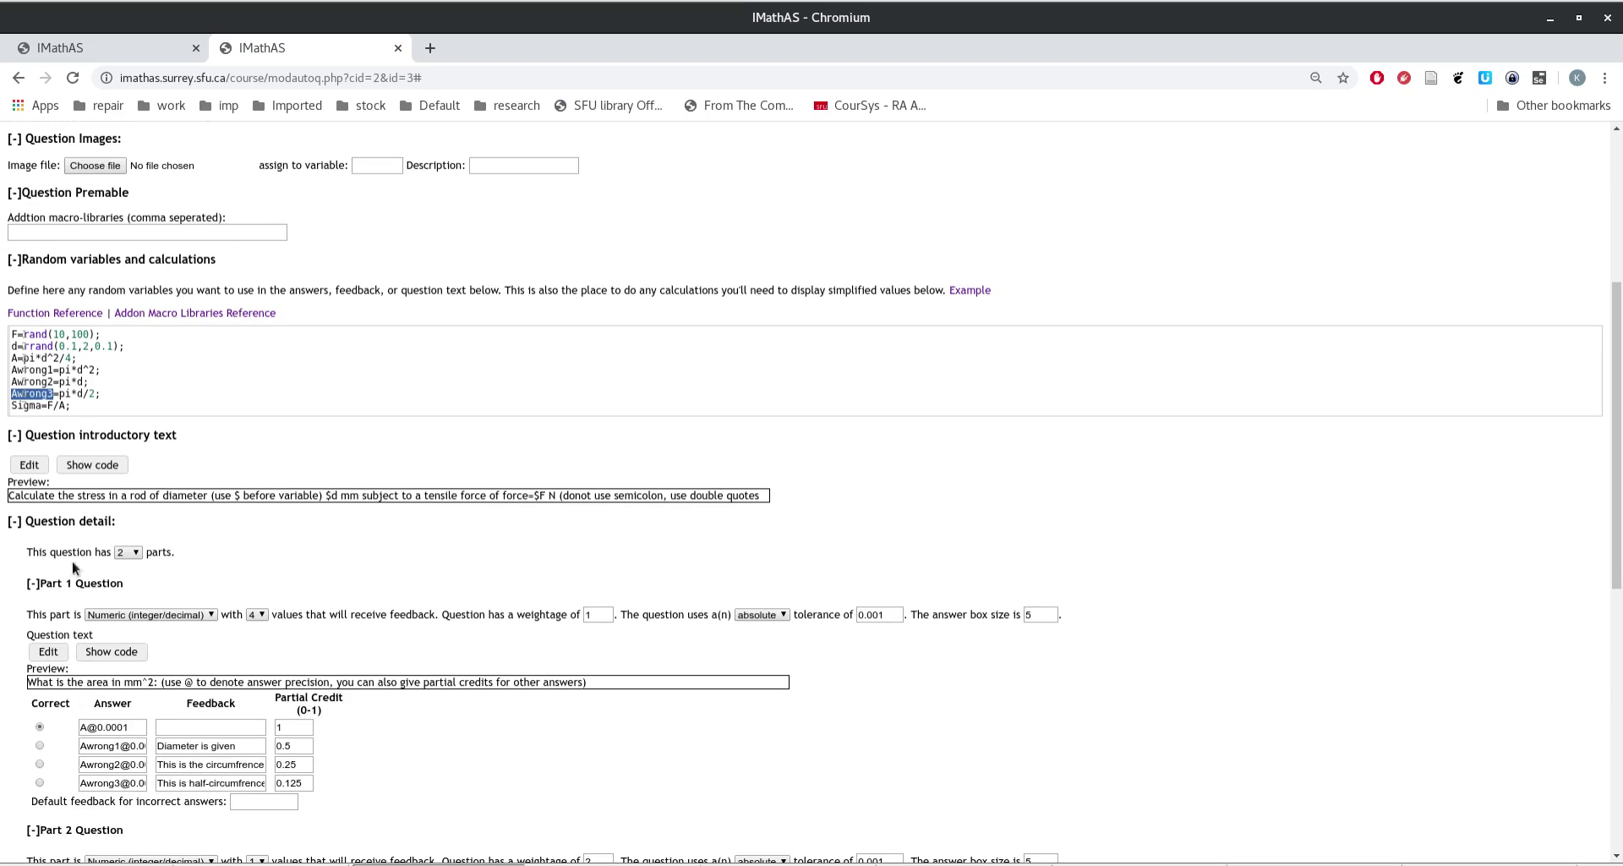
click(84, 579)
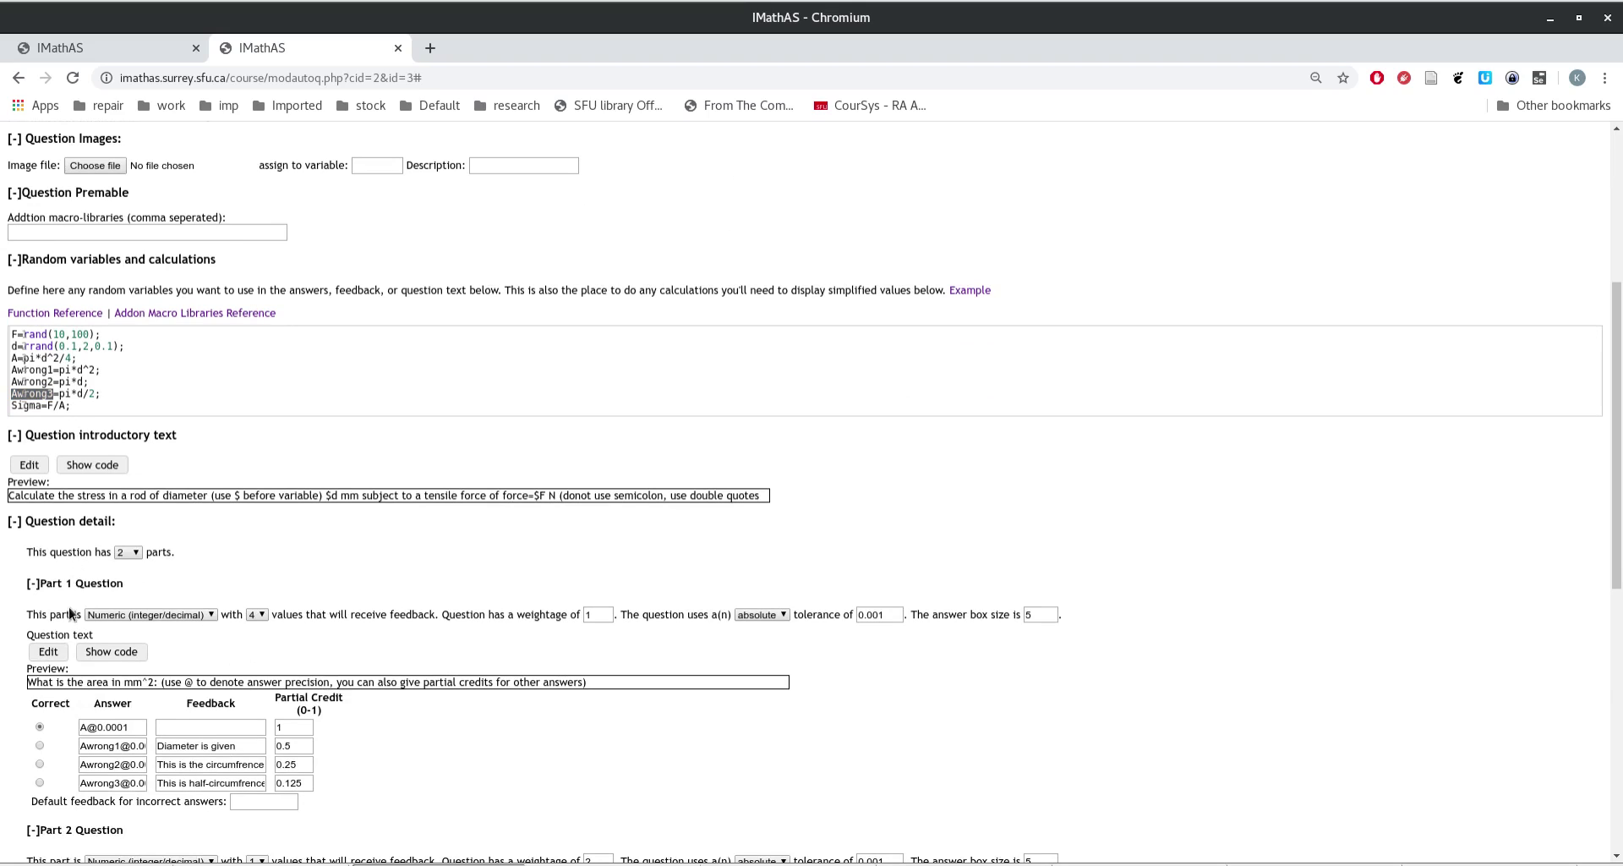
triple_click(55, 681)
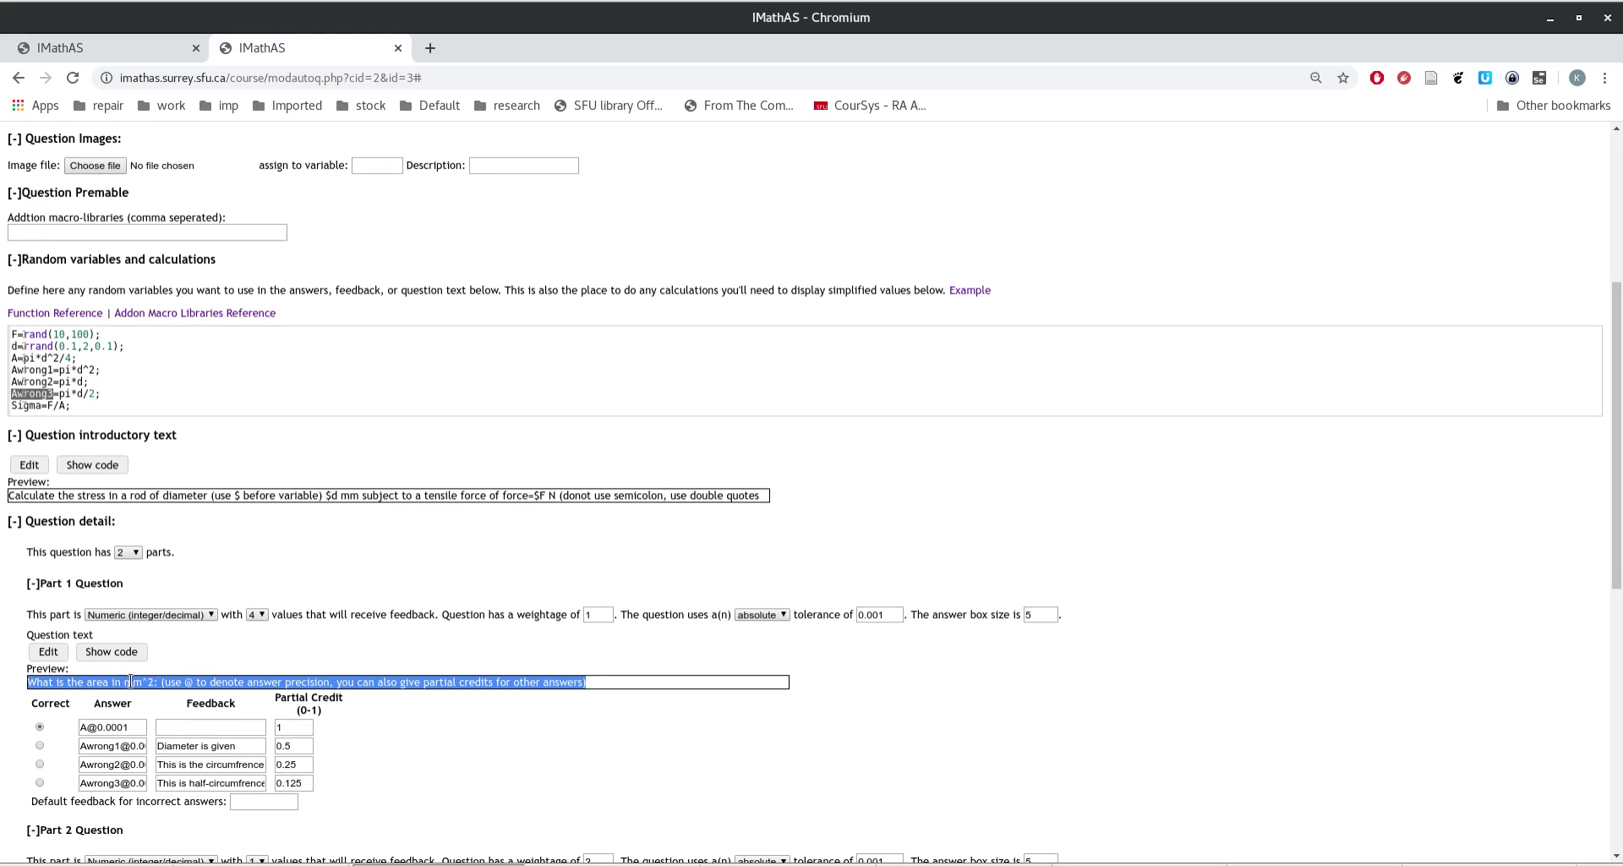
click(160, 683)
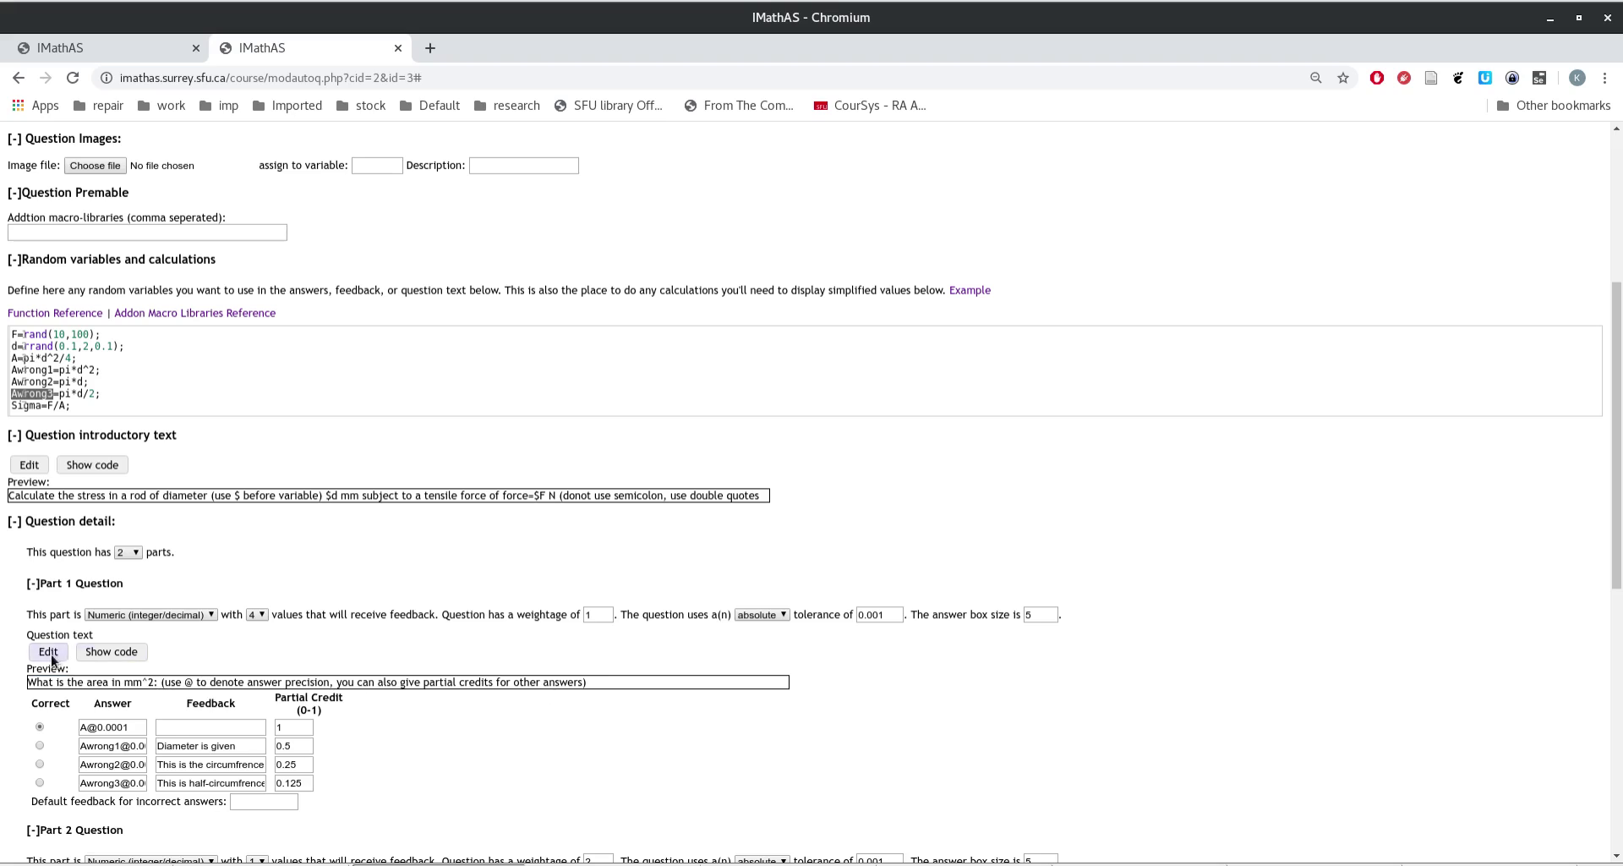
drag(601, 681, 160, 683)
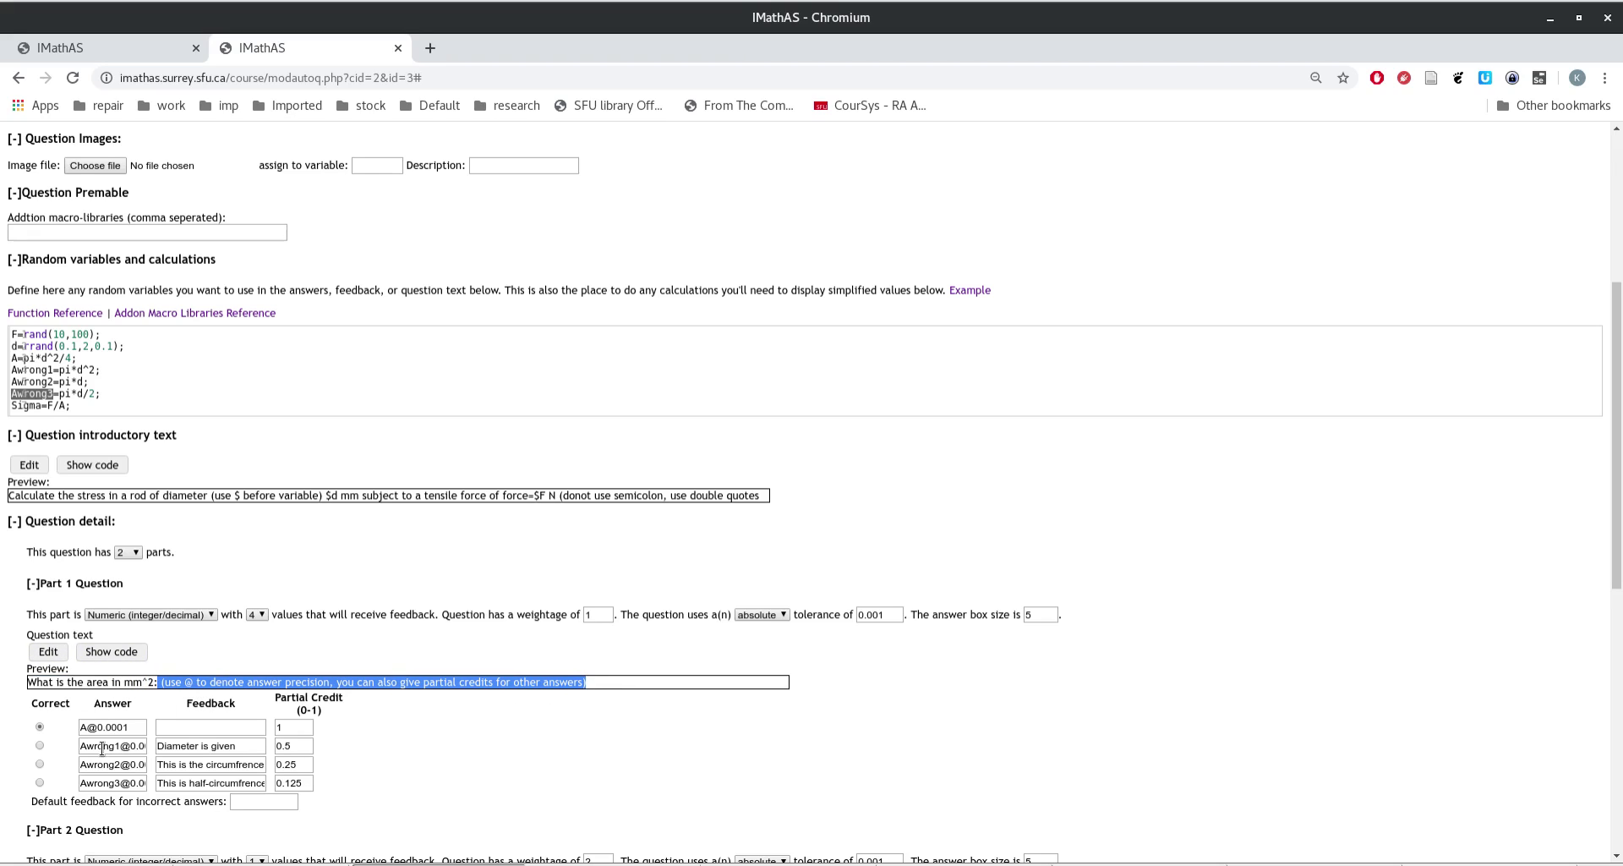
- Close the function reference, reveal the area answer in the question preview, and submit 2.2698 as the answer to part 1
click(185, 683)
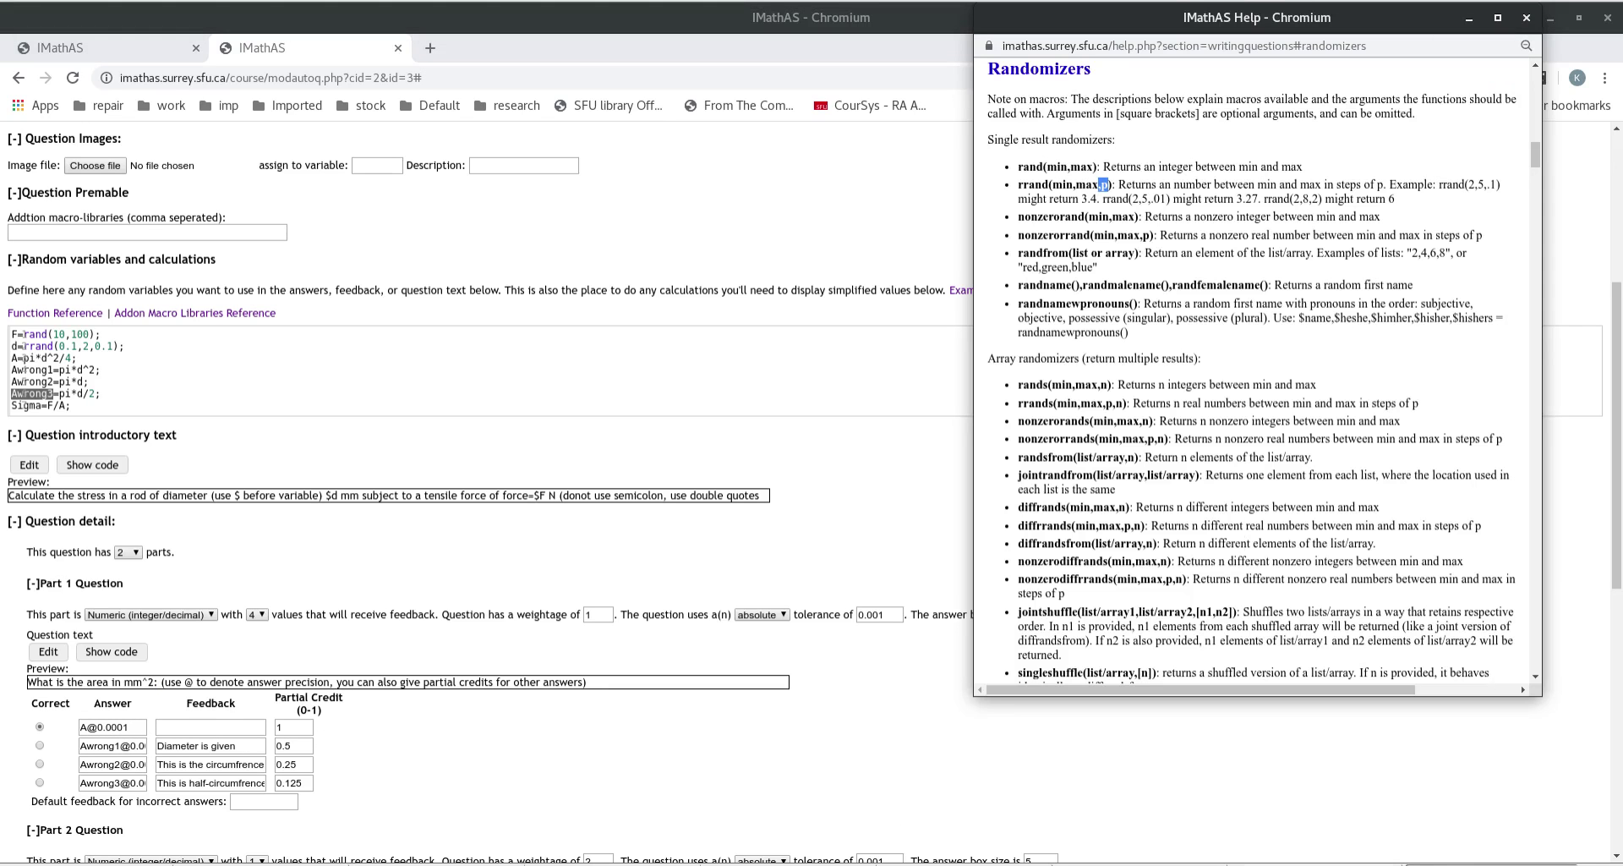
key(ctrl+w)
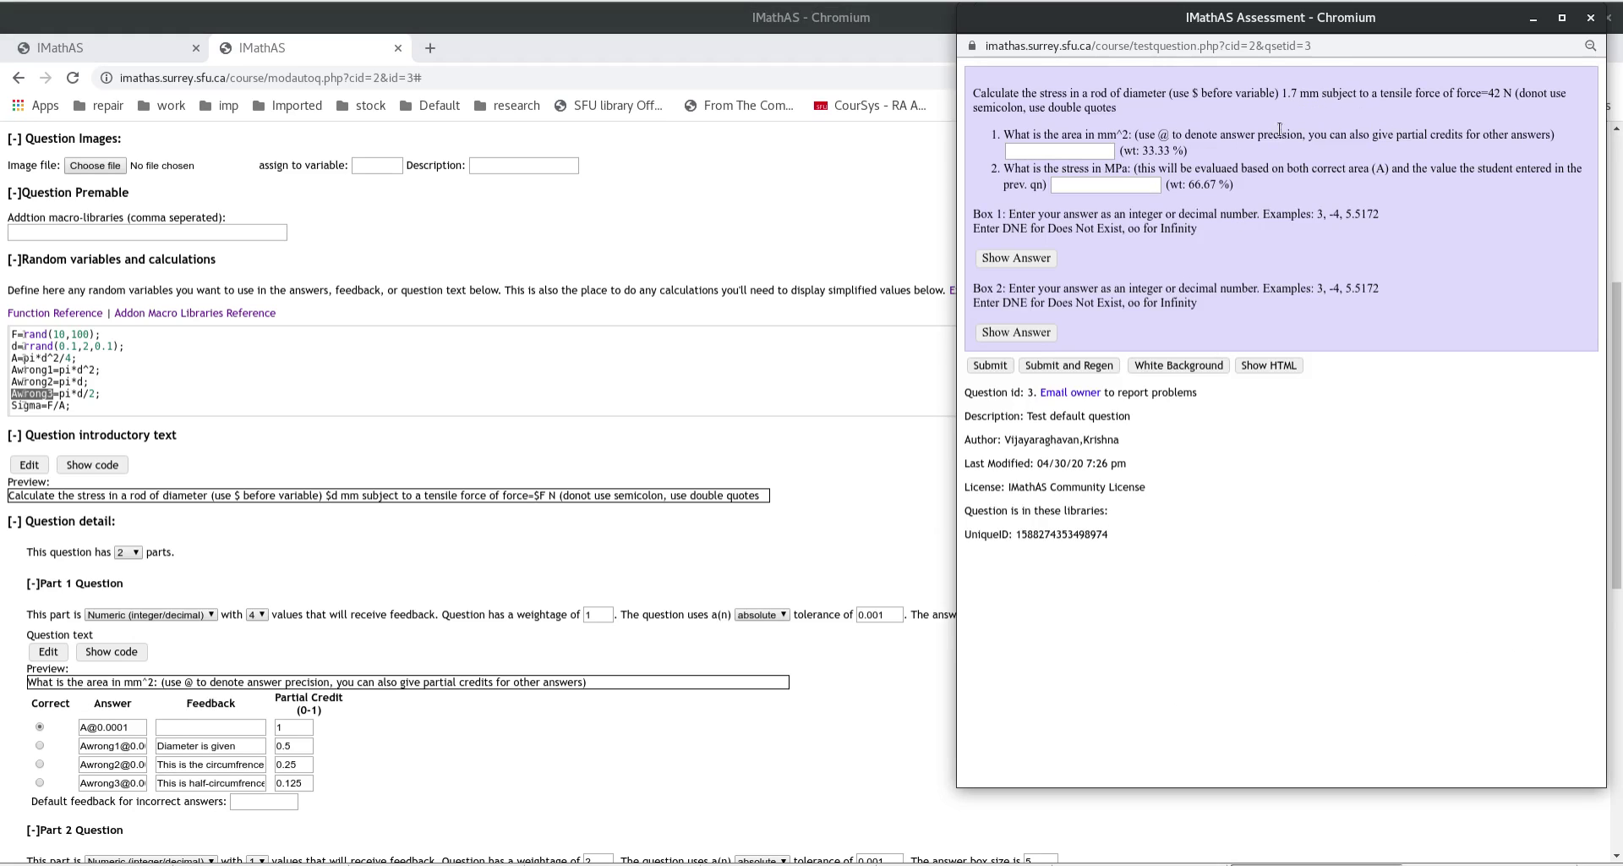
click(1012, 261)
drag(1071, 257, 1103, 262)
click(1091, 256)
key(ctrl+c)
click(1078, 151)
key(ctrl+v)
click(986, 365)
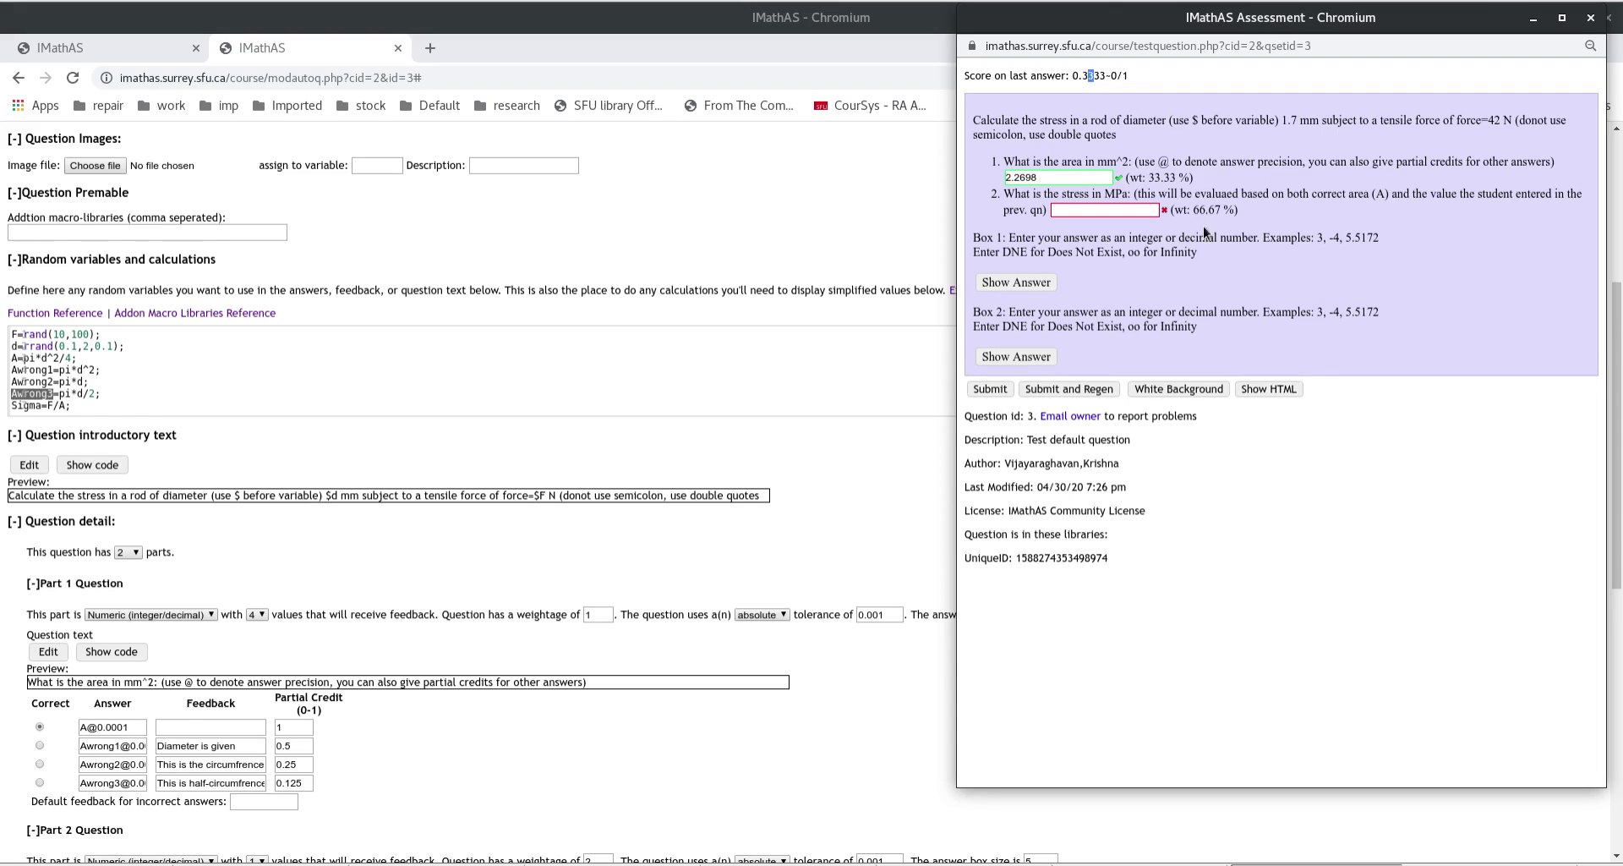
- Highlight the two part weights in the question preview and examine the matching weightage settings of Part 1 and Part 2 in the editor
drag(1149, 175, 1194, 175)
drag(1192, 210, 1230, 210)
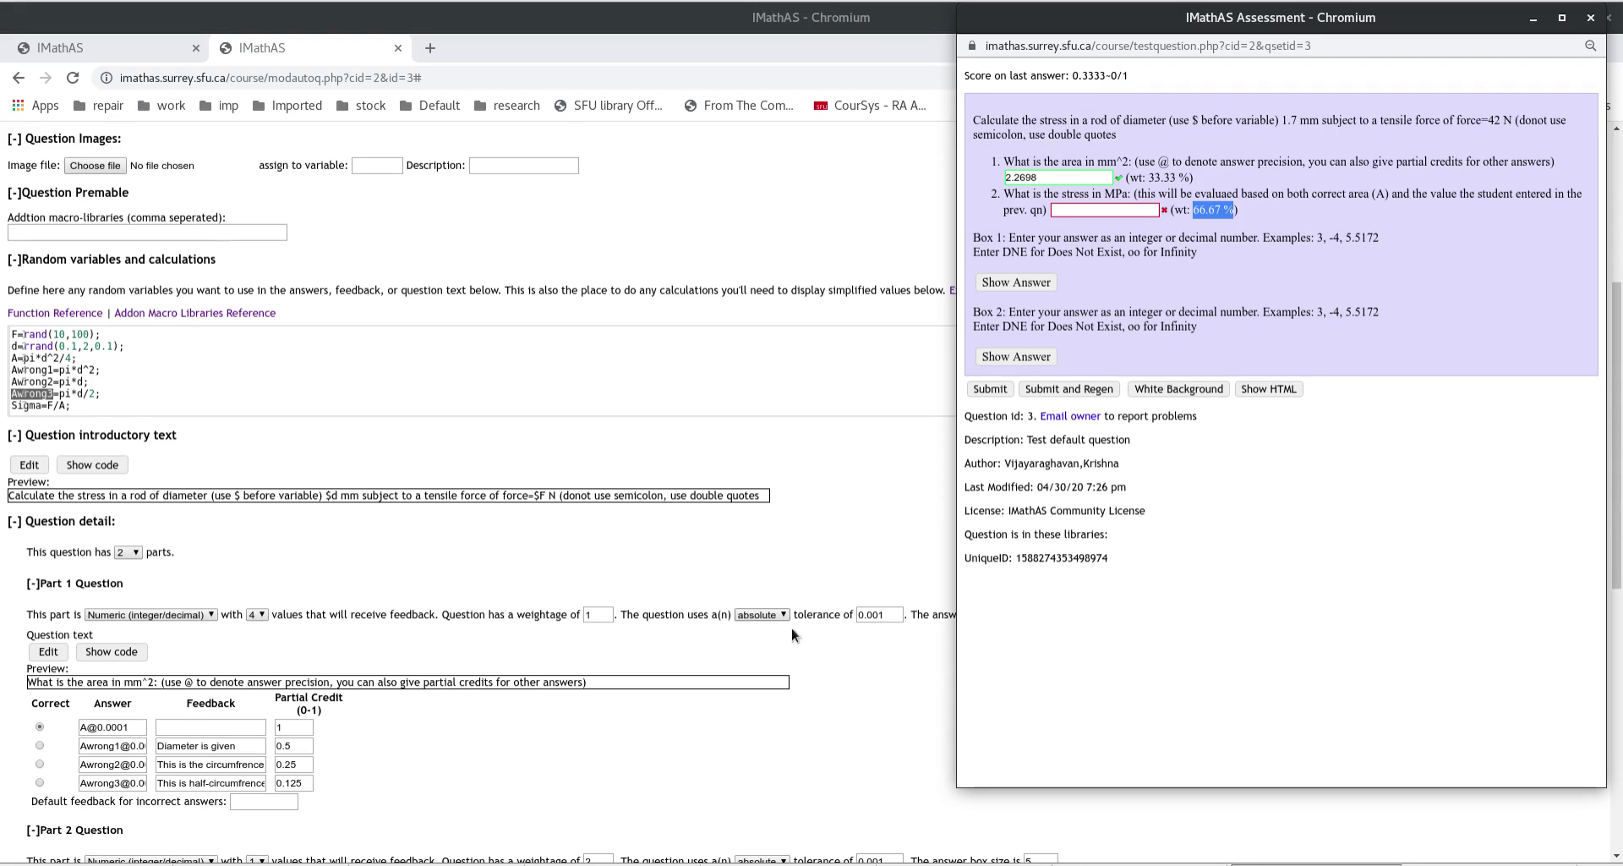
click(881, 642)
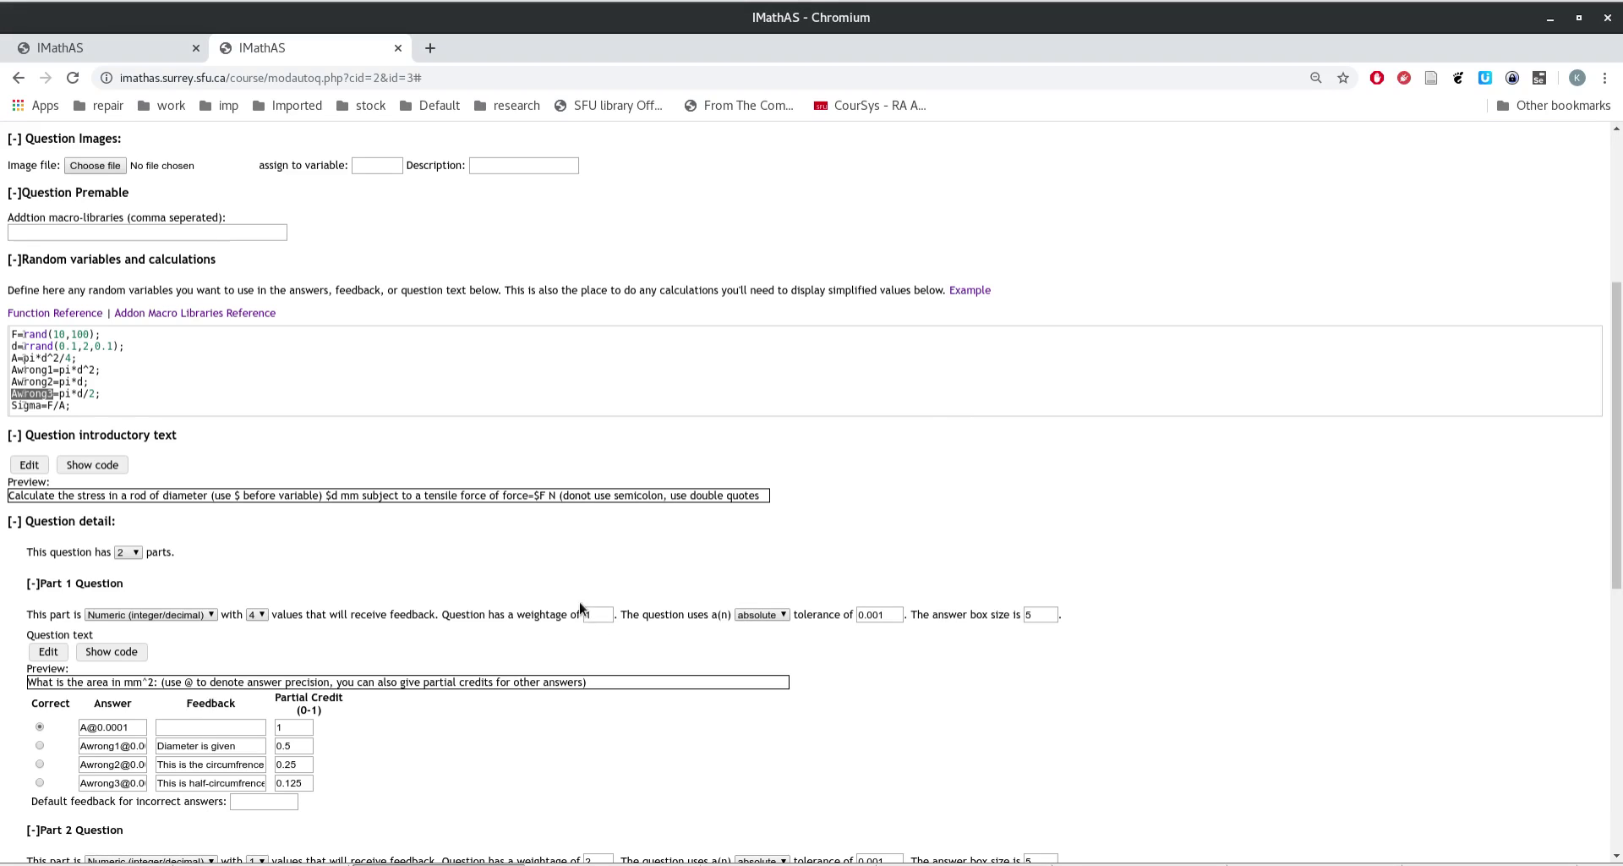
drag(440, 613, 621, 617)
click(607, 615)
scroll(1079, 697, down, 4)
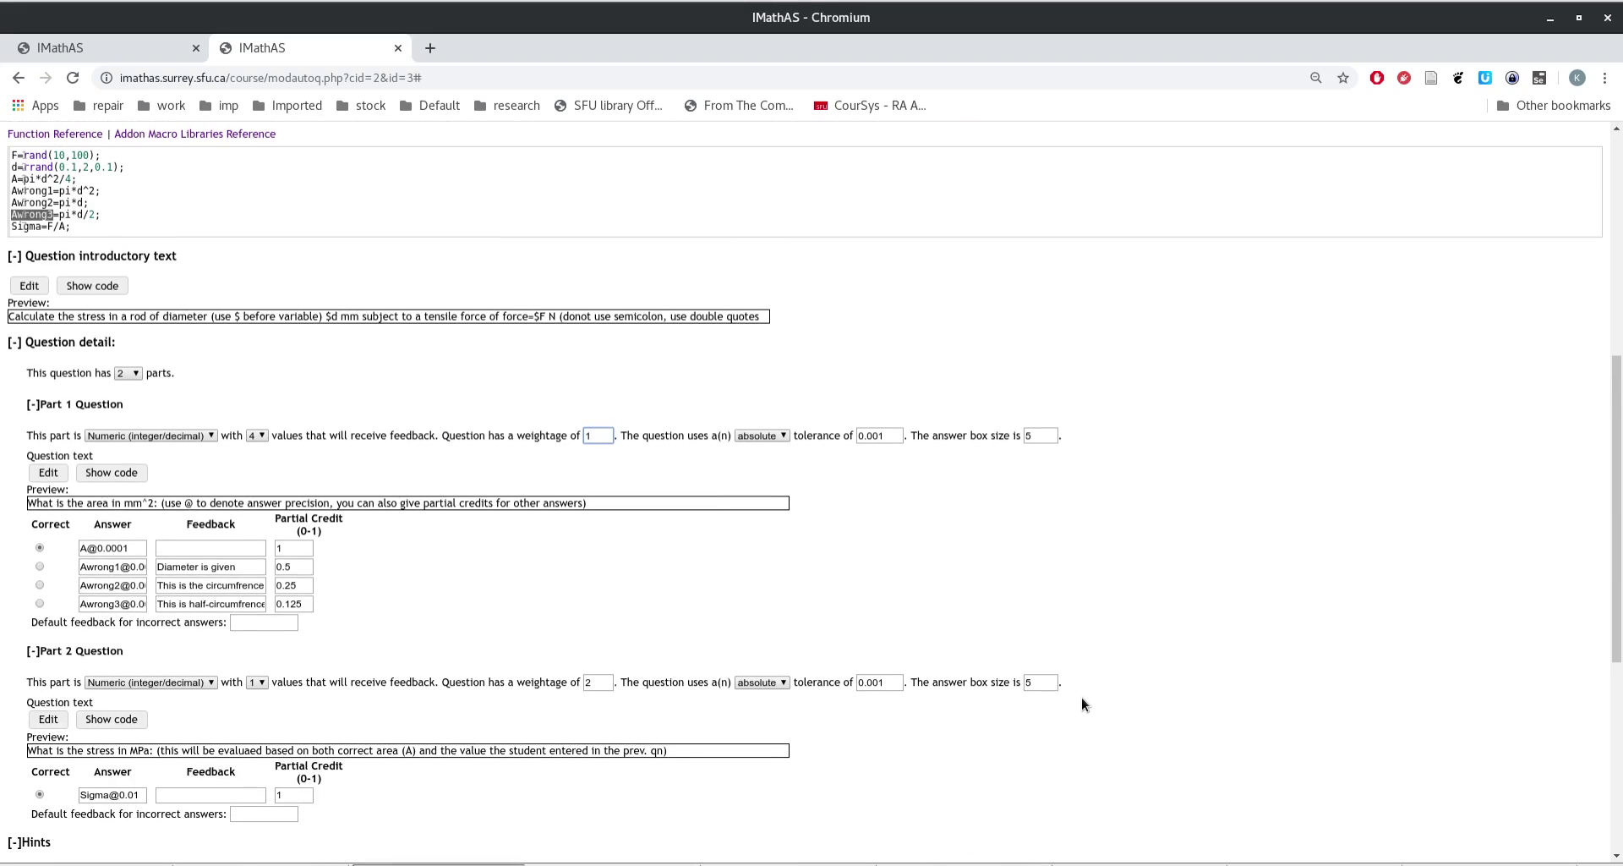
click(602, 681)
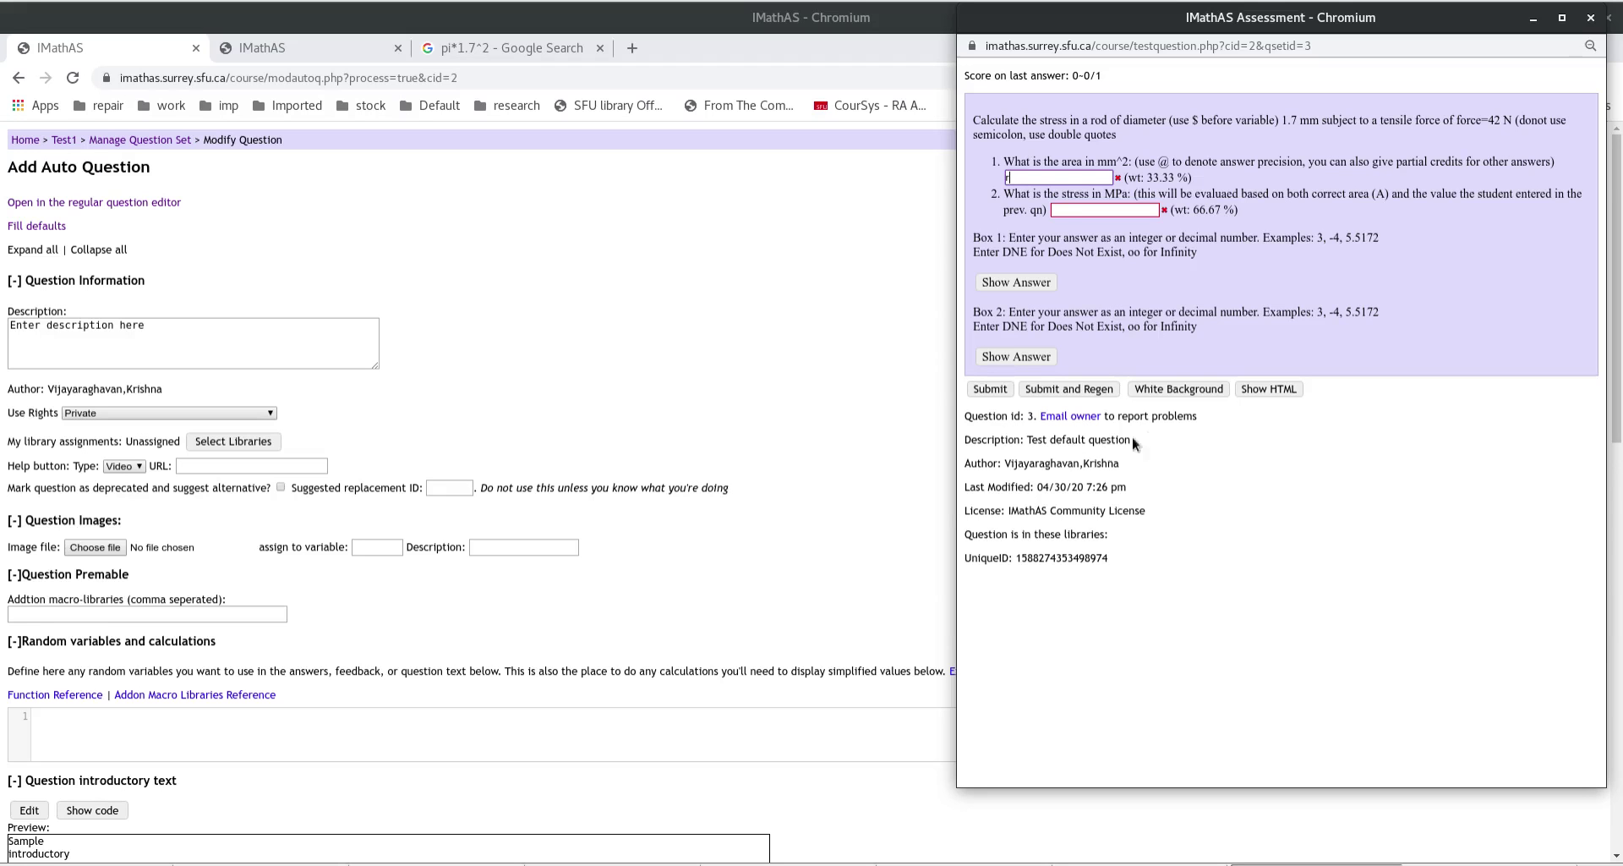
- Submit the question preview with 10 as the area and 4.2 as the stress, and highlight the stress answer
double_click(1033, 175)
text(10)
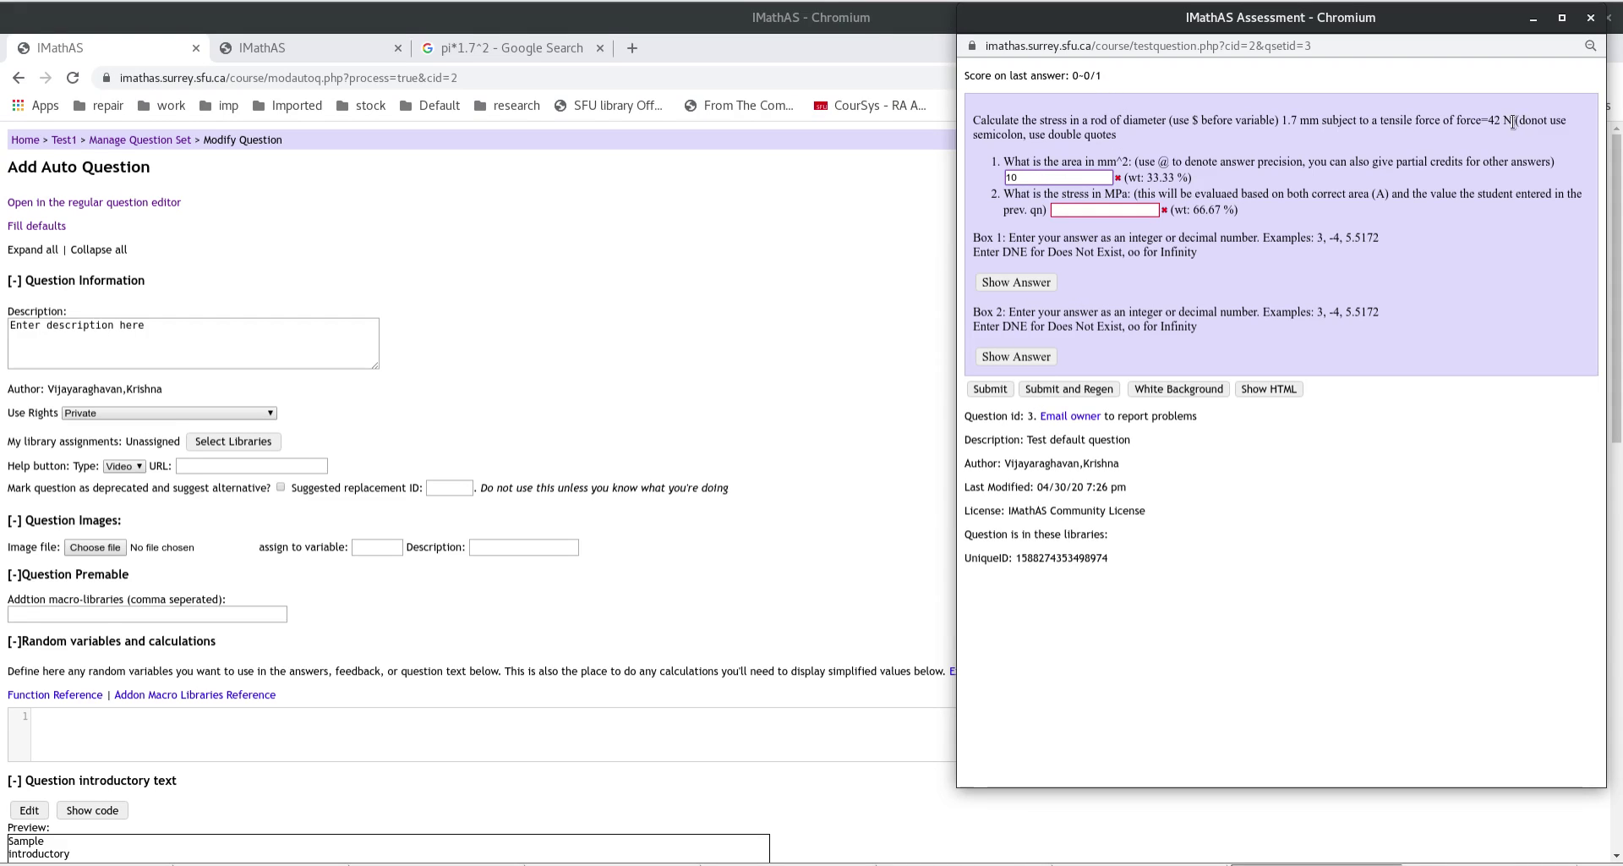
click(1110, 212)
text(4.2)
click(991, 388)
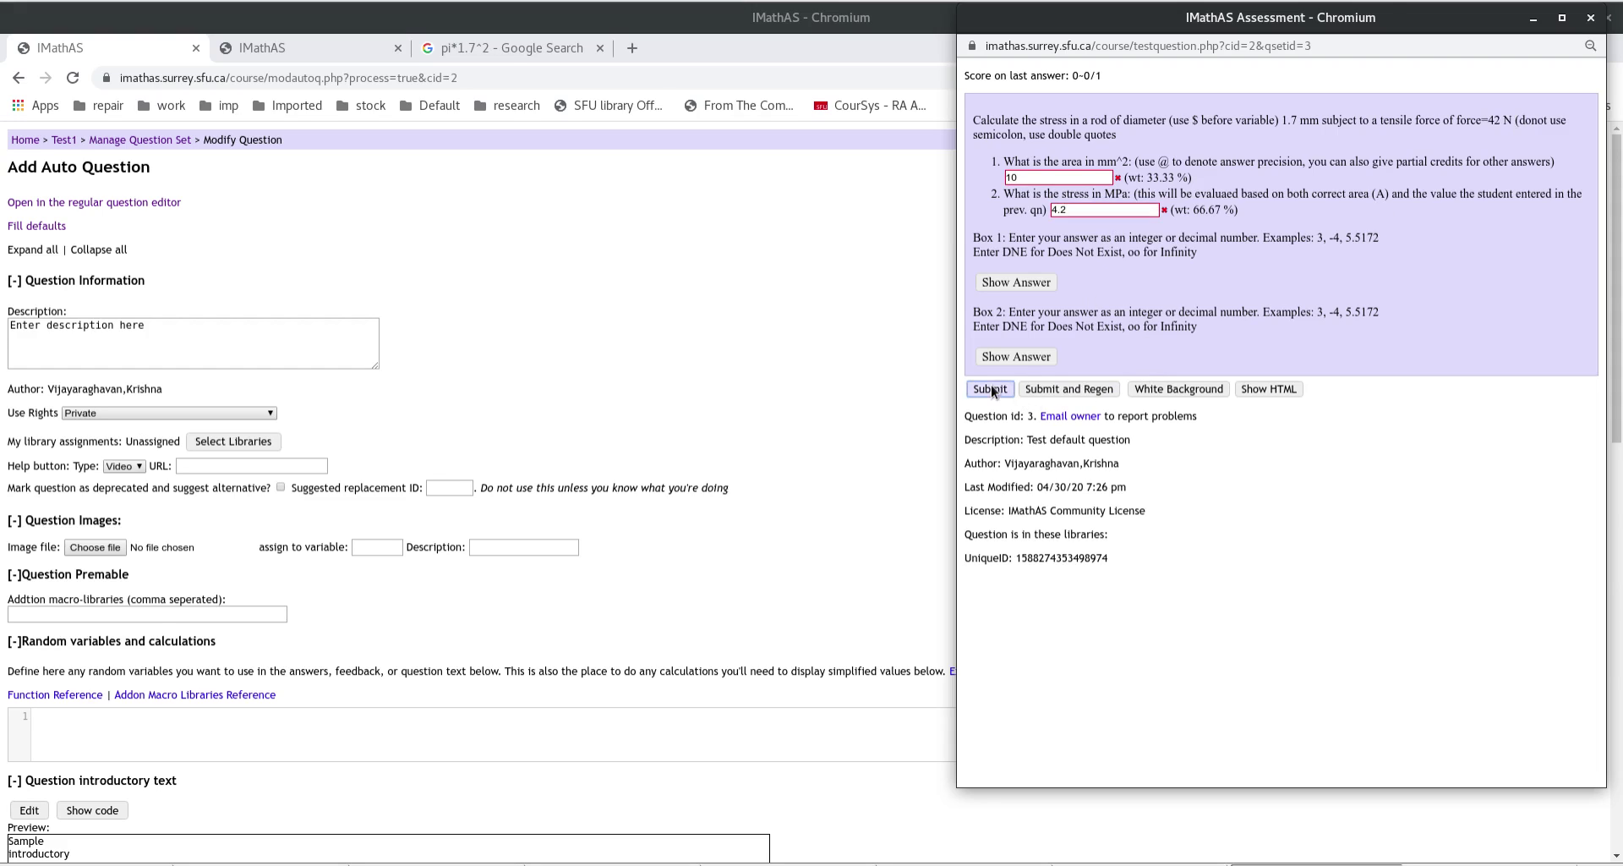
double_click(1103, 209)
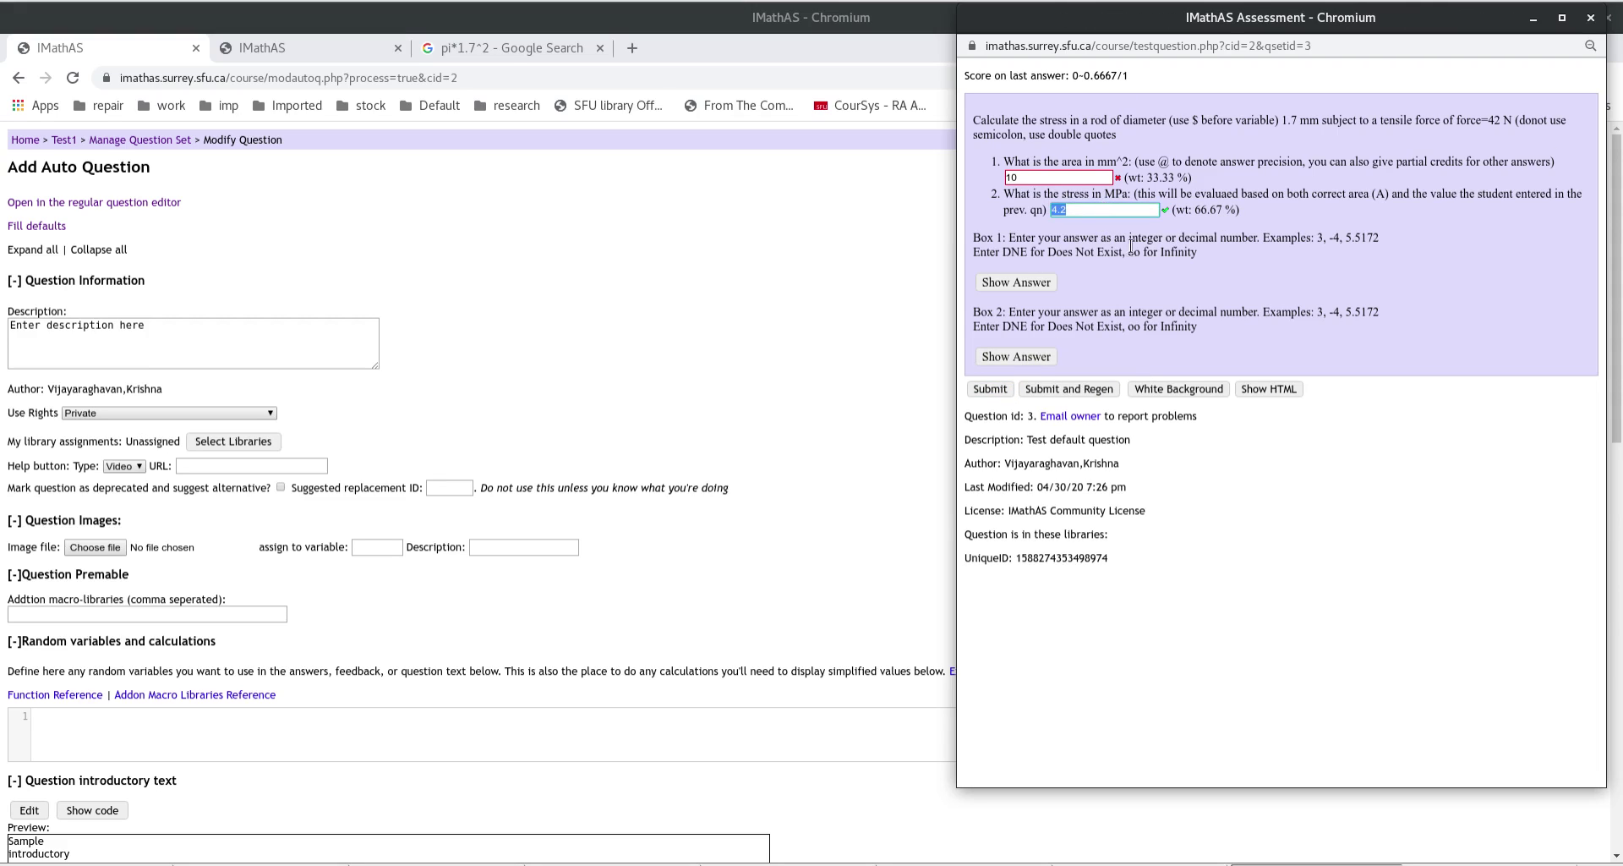
- Reveal the correct answers of both parts and submit them in the preview: 2.2698 for the area and 18.5 for the stress
click(1028, 356)
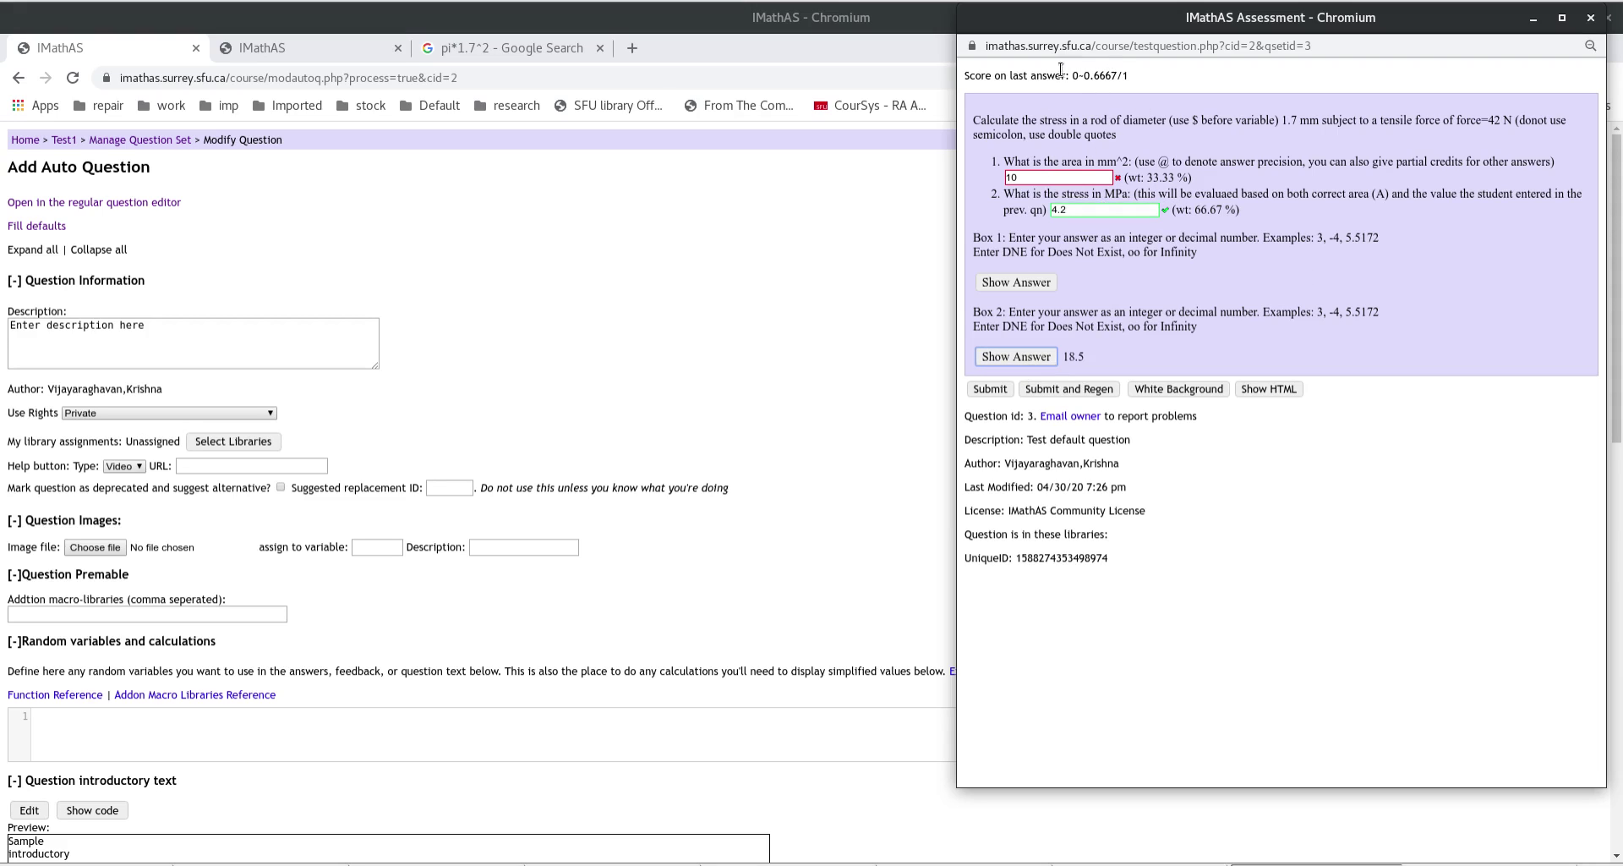
click(1033, 178)
double_click(1033, 177)
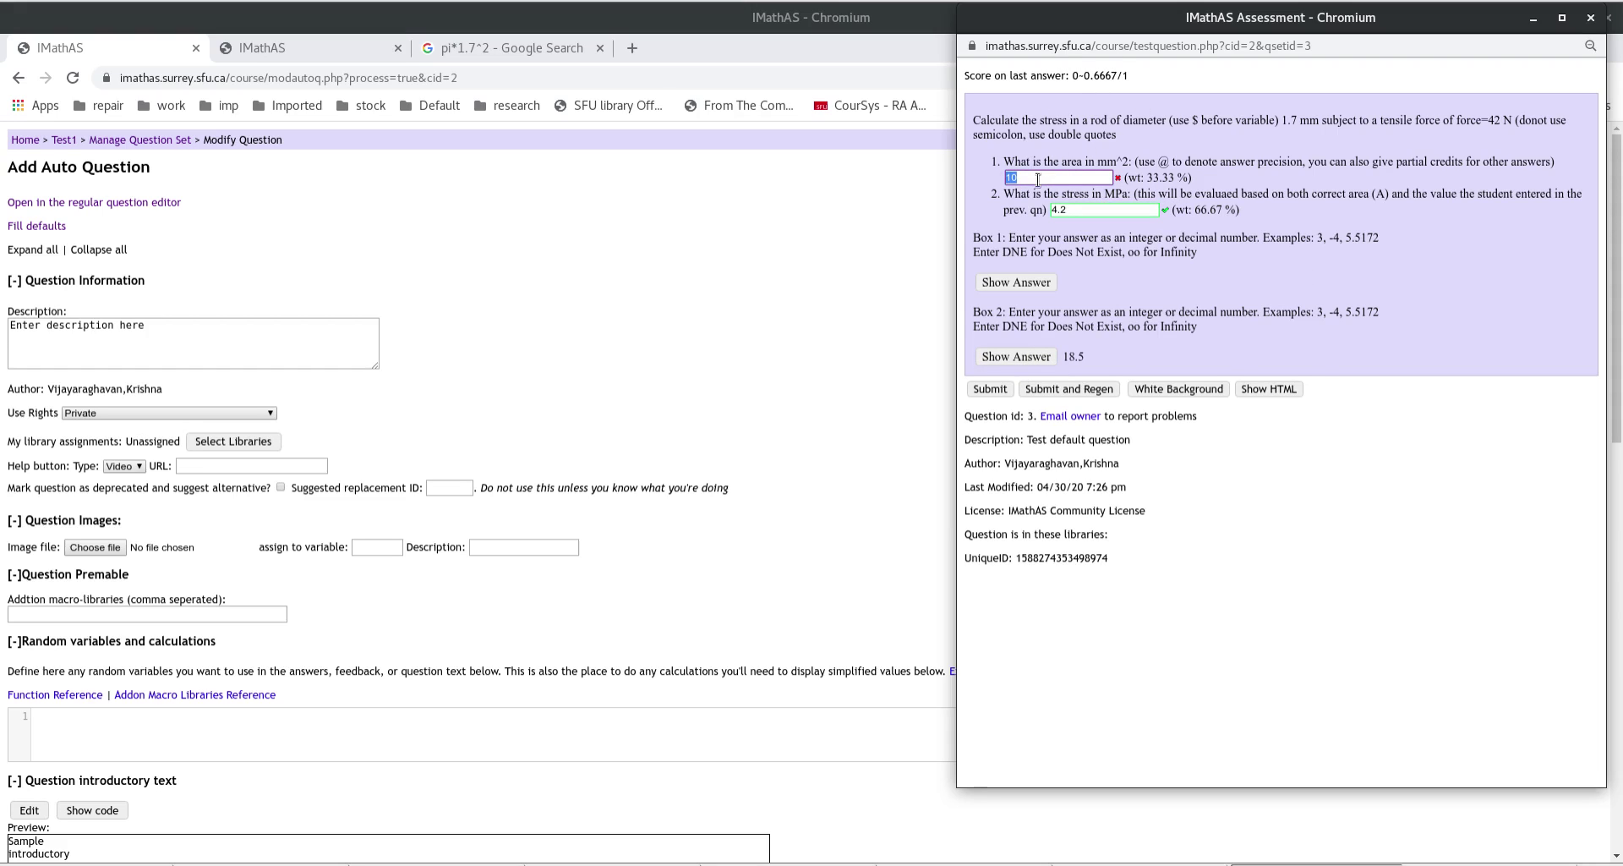
click(1016, 282)
drag(1063, 283, 1122, 287)
double_click(1060, 175)
key(ctrl+v)
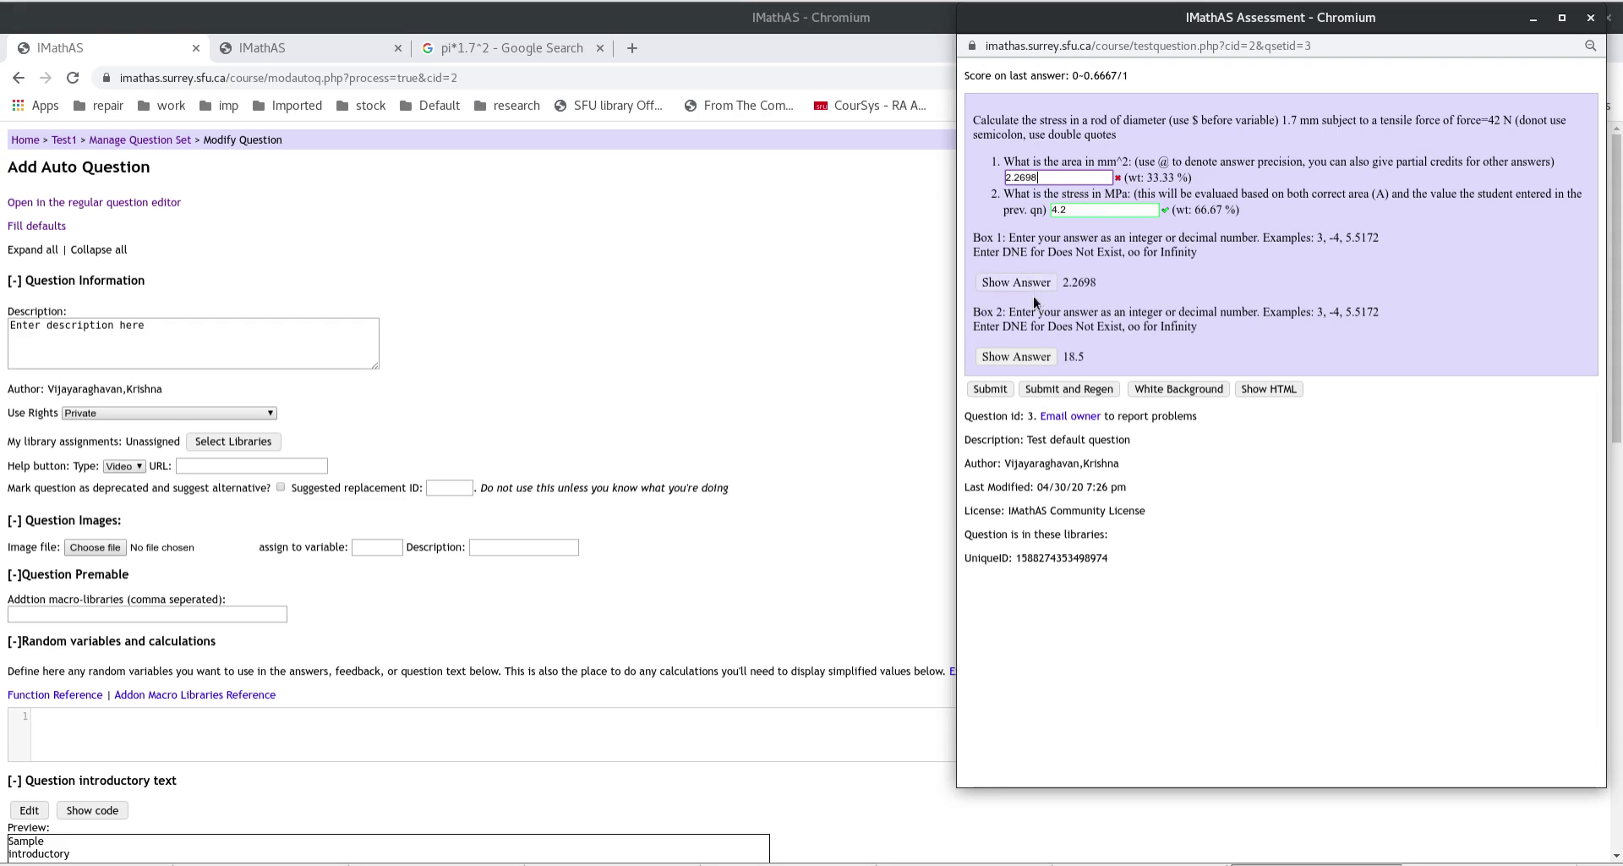
drag(1065, 362, 1101, 353)
triple_click(1094, 208)
key(ctrl+v)
click(987, 389)
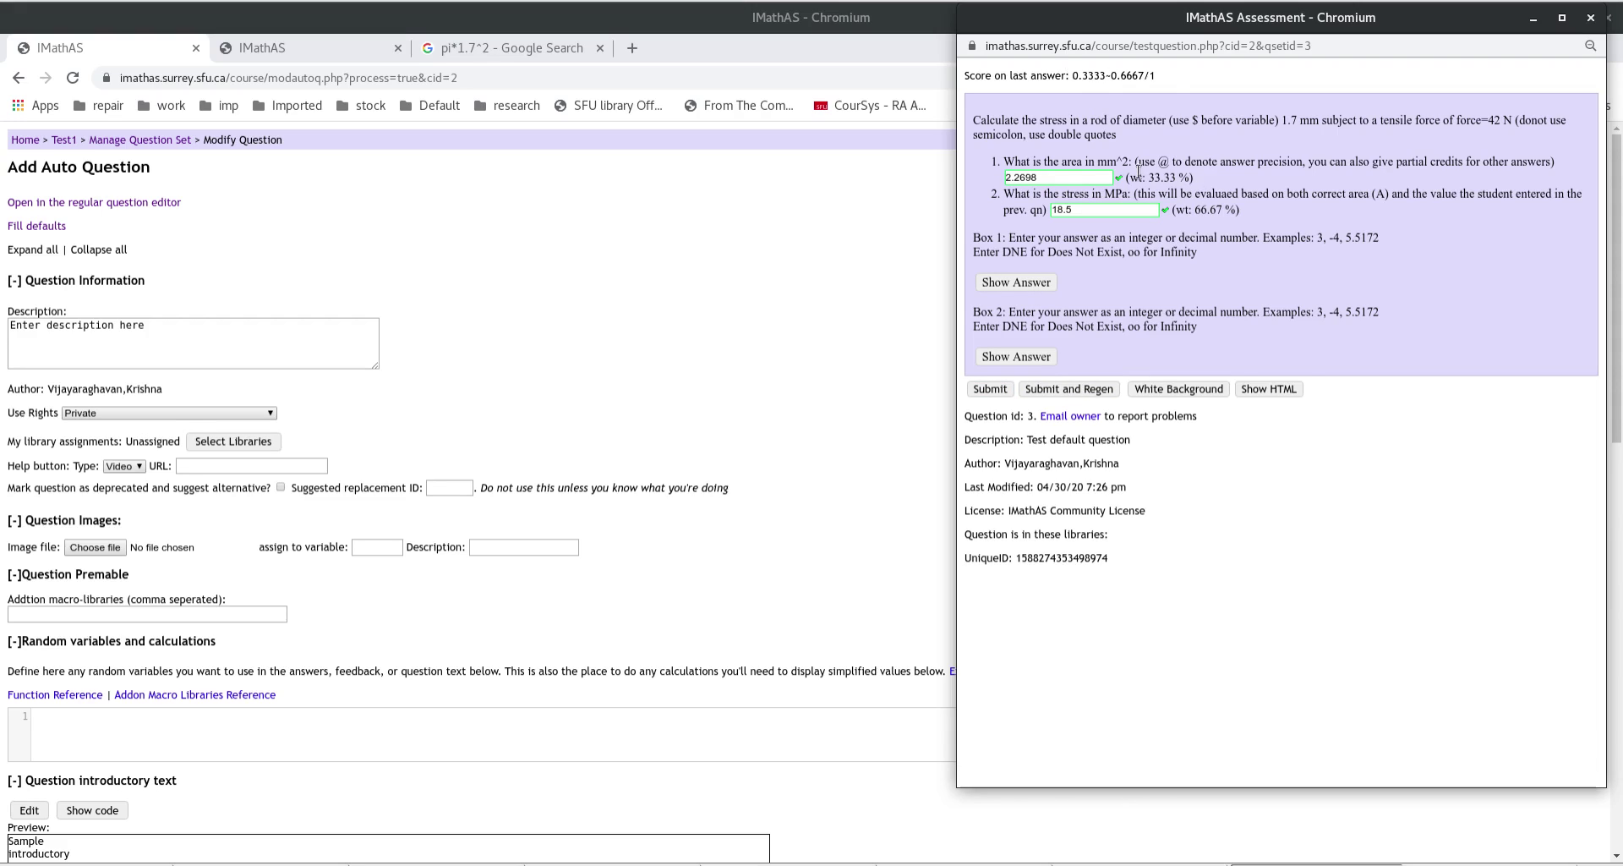
- Replace the preview answers with an area of 10 and a stress of 4.2, and submit them again
triple_click(1057, 177)
text(10)
drag(1073, 210, 1030, 210)
text(4.2)
click(991, 389)
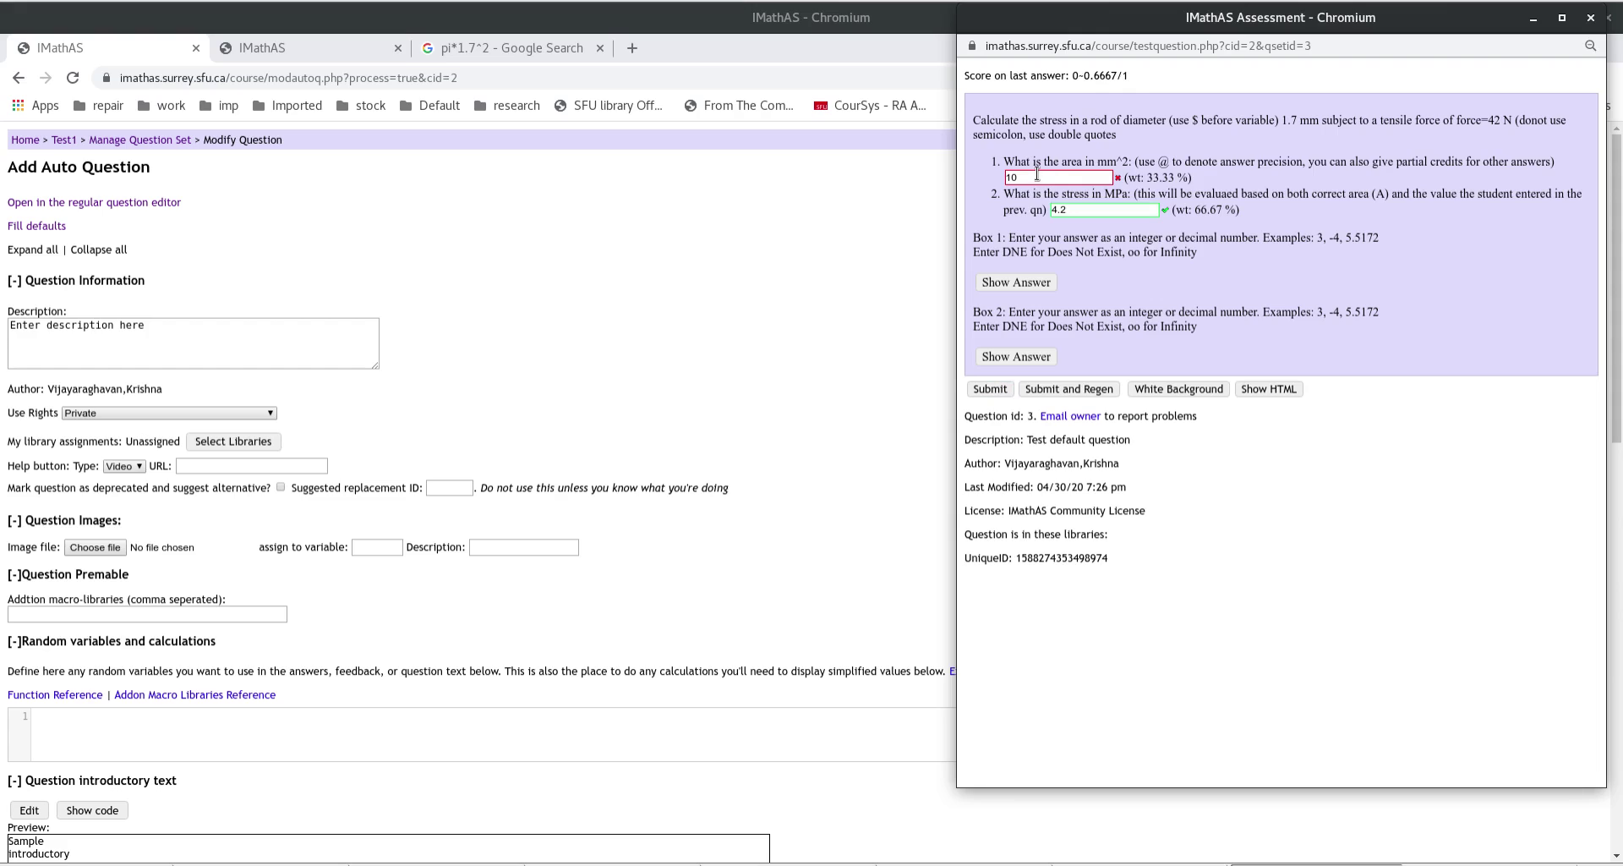
click(1123, 210)
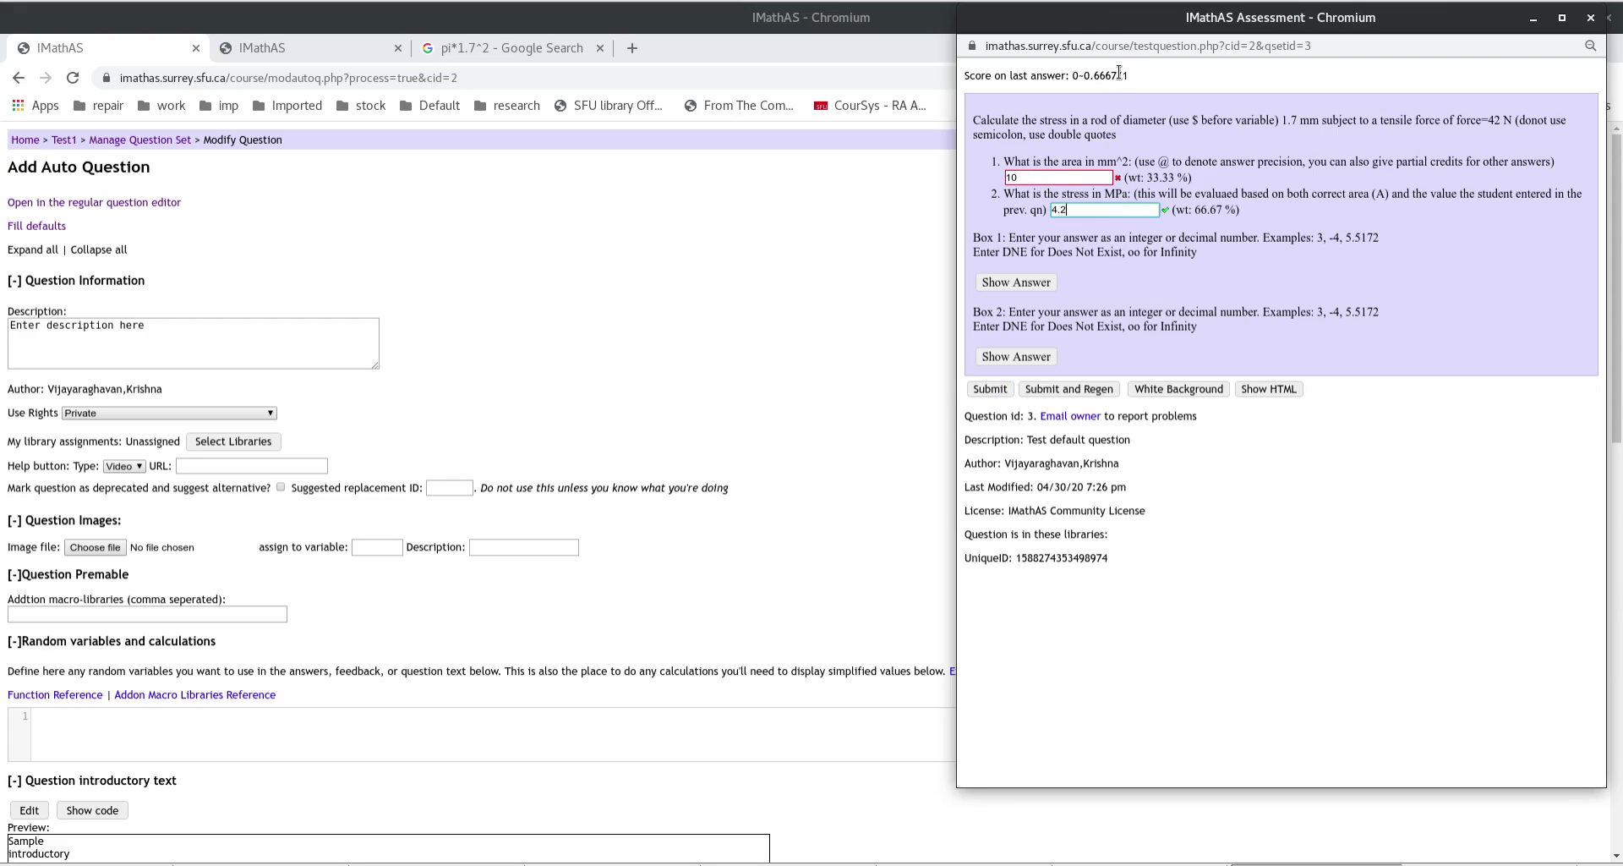